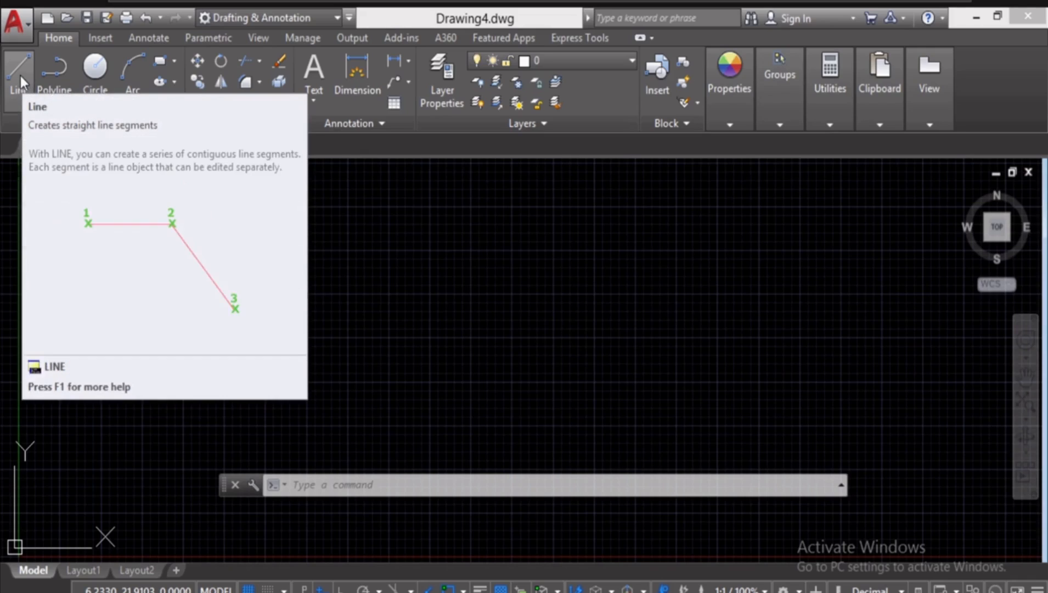
# Draw a horizontal line 100 units long from a point near the middle of the drawing area
pyautogui.click(20, 76)
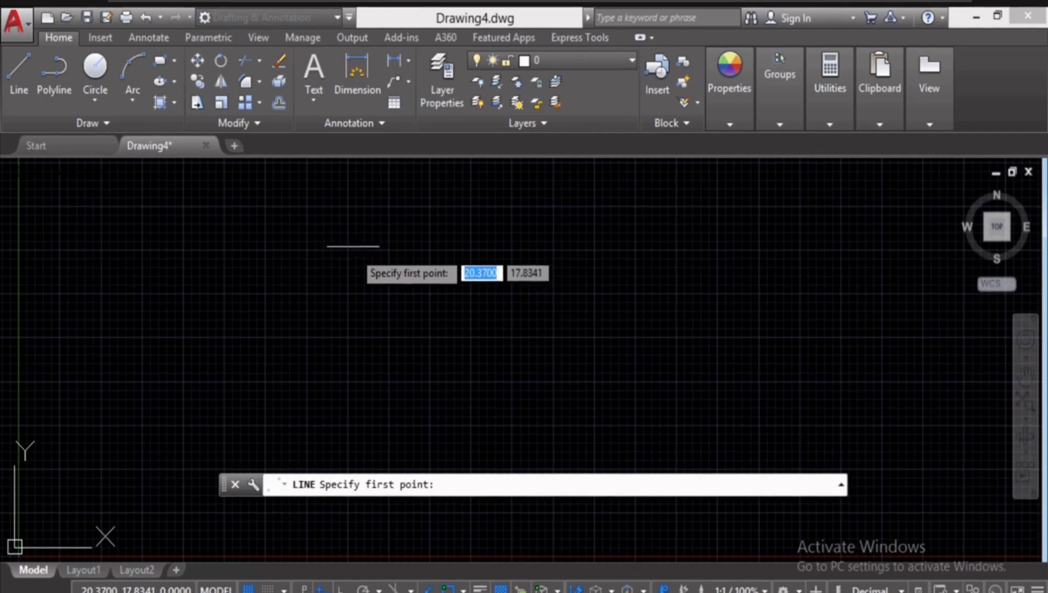
pyautogui.click(379, 305)
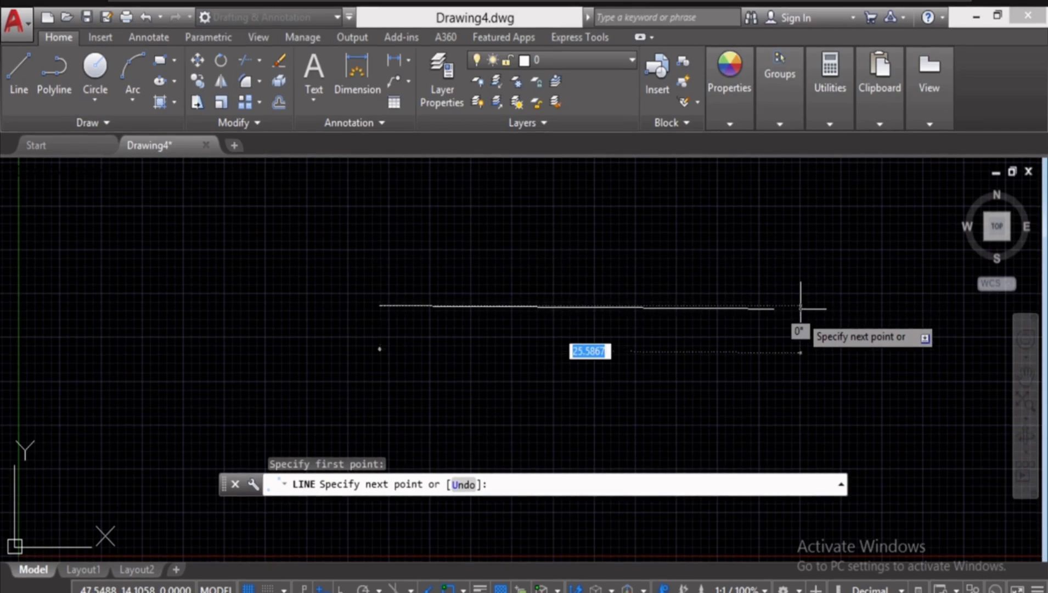
pyautogui.write('100')
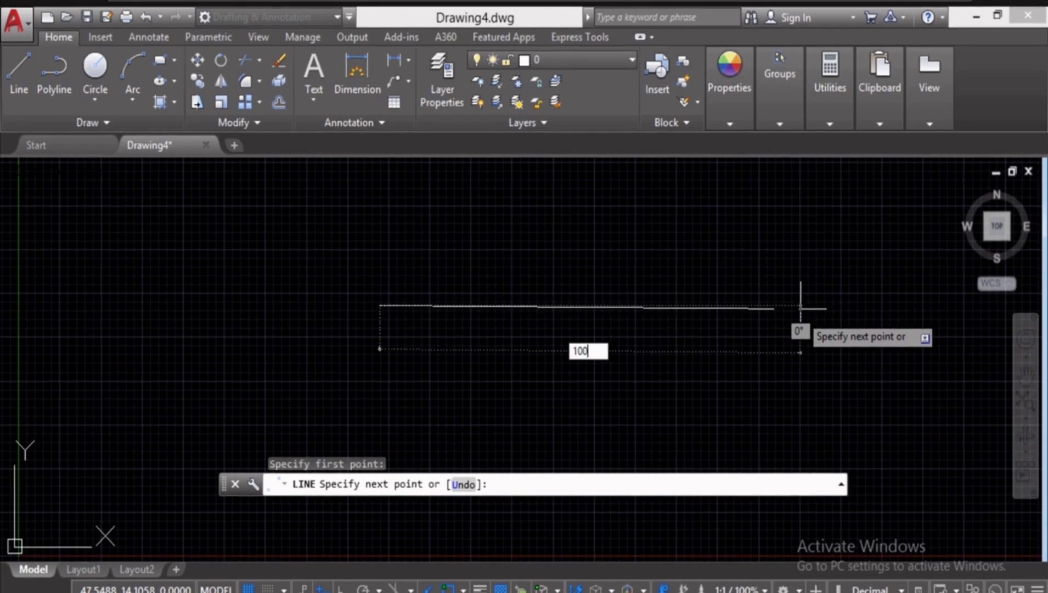
pyautogui.press('Return')
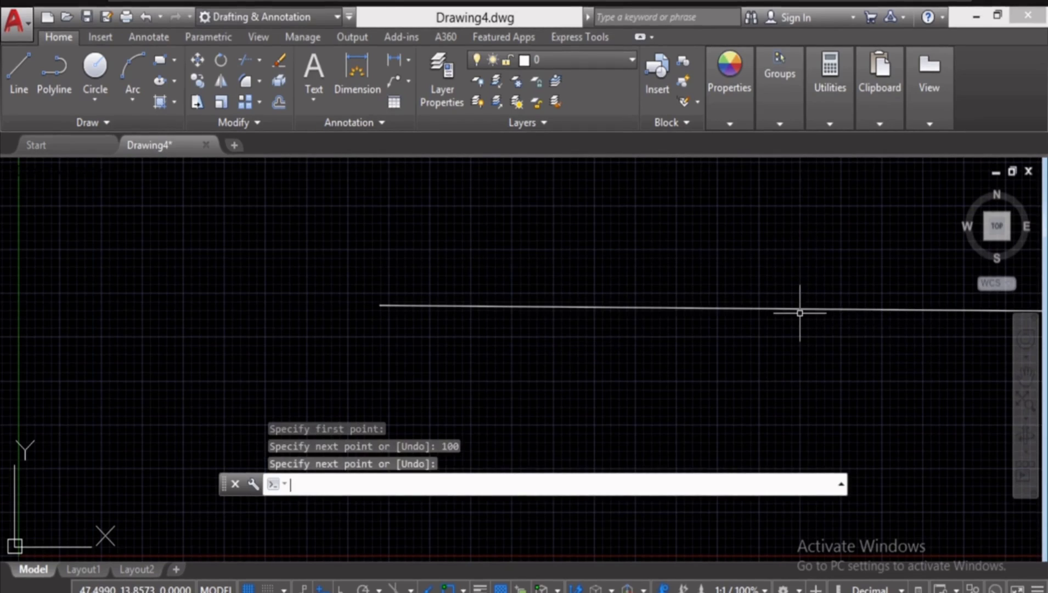
pyautogui.press('Escape')
pyautogui.press('Escape')
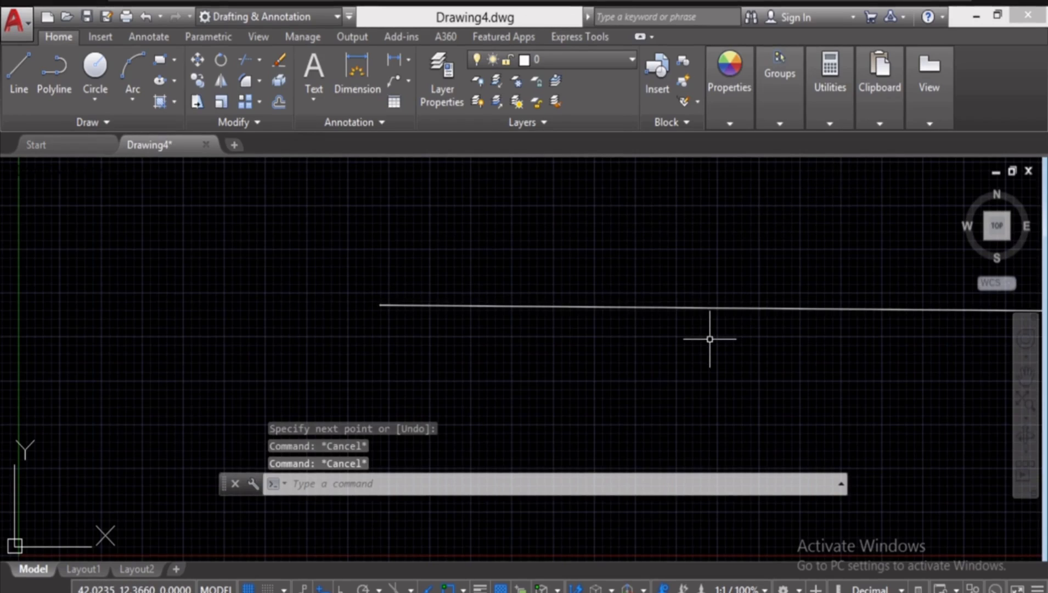
pyautogui.press('Escape')
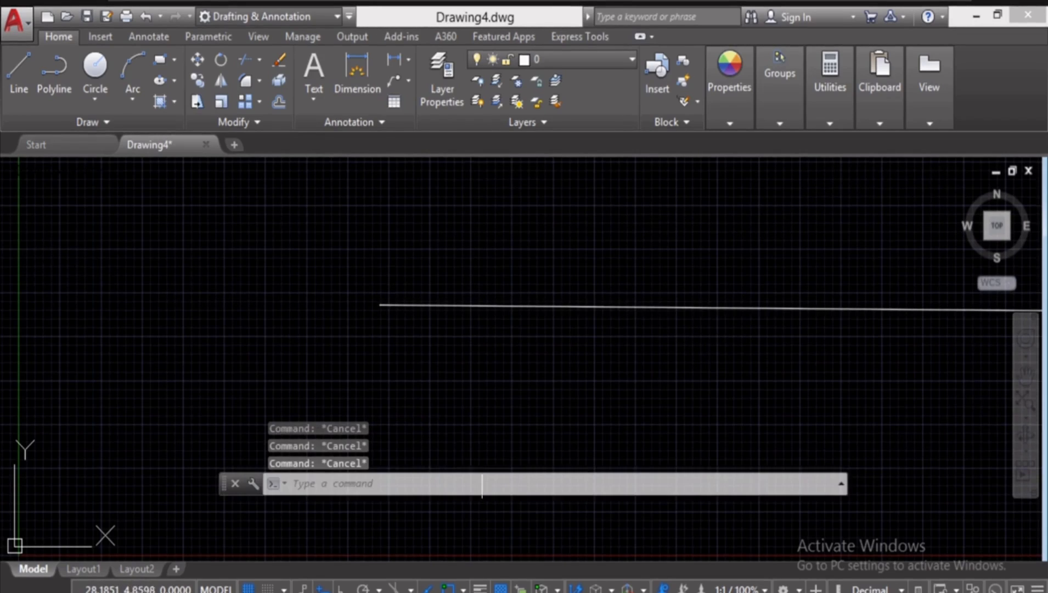
# Erase the 100-unit horizontal line with a crossing selection
pyautogui.click(671, 222)
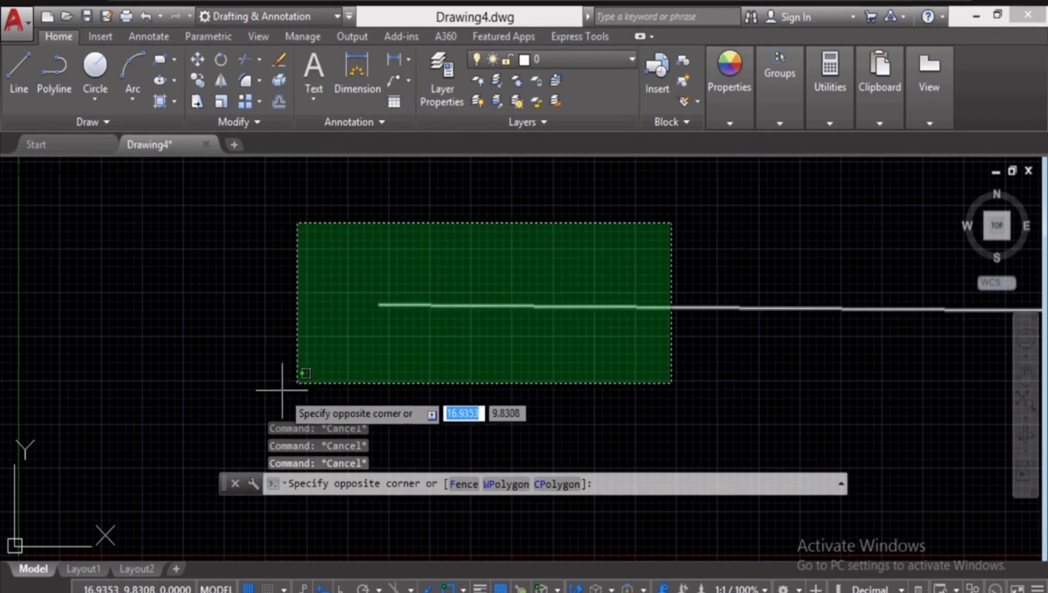
pyautogui.click(280, 388)
pyautogui.press('Delete')
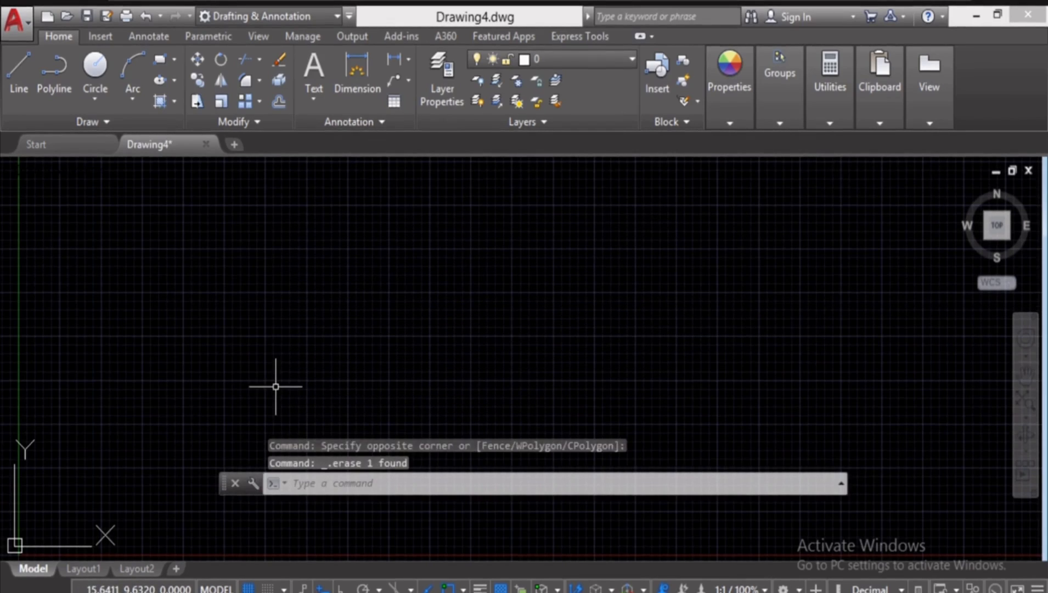
pyautogui.press('Escape')
pyautogui.press('Escape')
pyautogui.press('Escape')
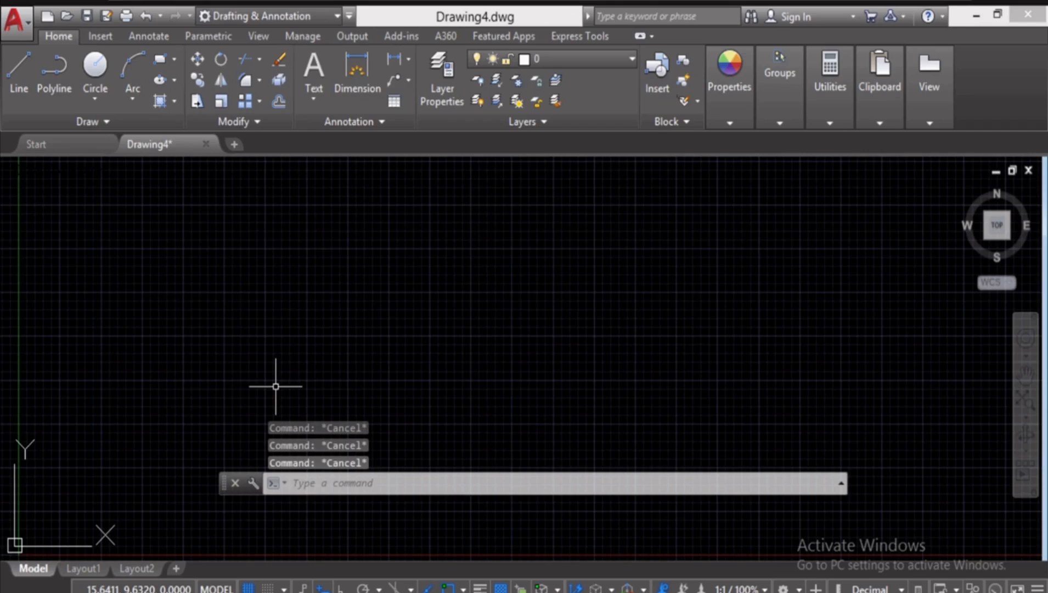
# Set the model space limits with the lower left corner at 0,0 and the upper right corner at 150,150
pyautogui.write('LIMITS')
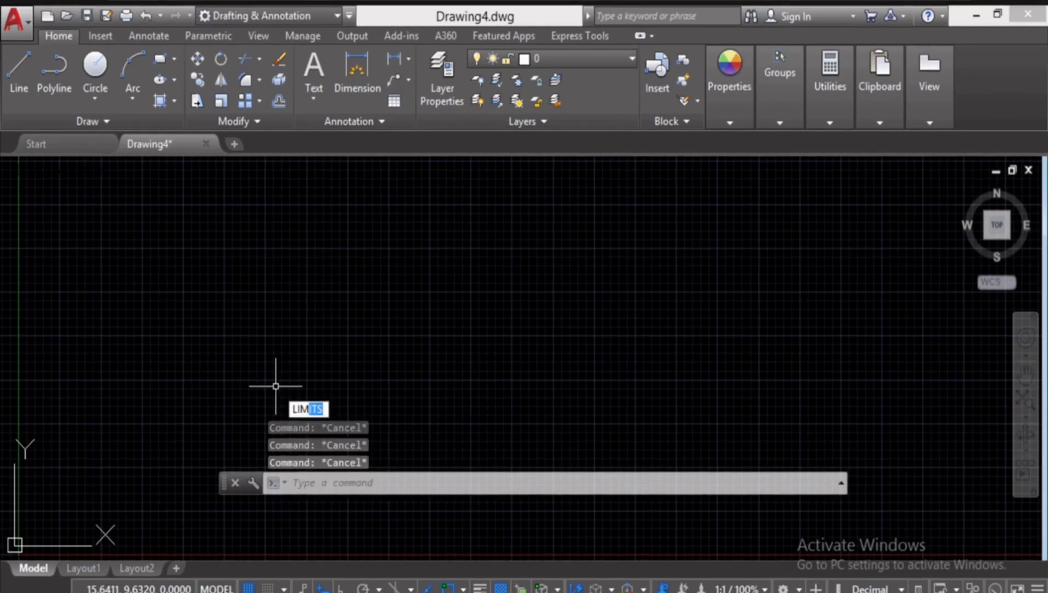
pyautogui.press('Return')
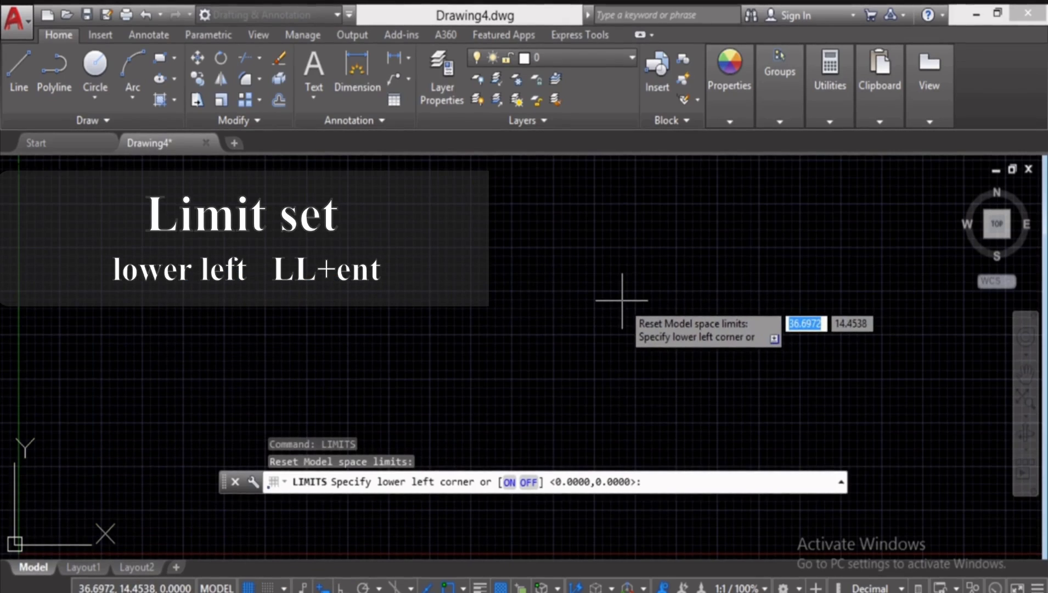
pyautogui.write('0')
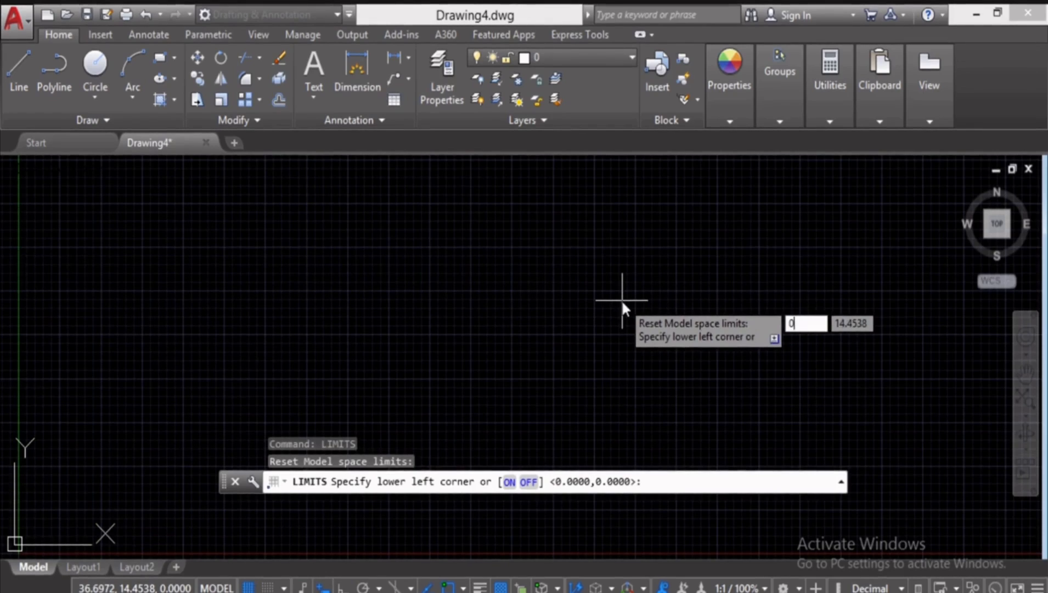
pyautogui.write(',0')
pyautogui.press('Return')
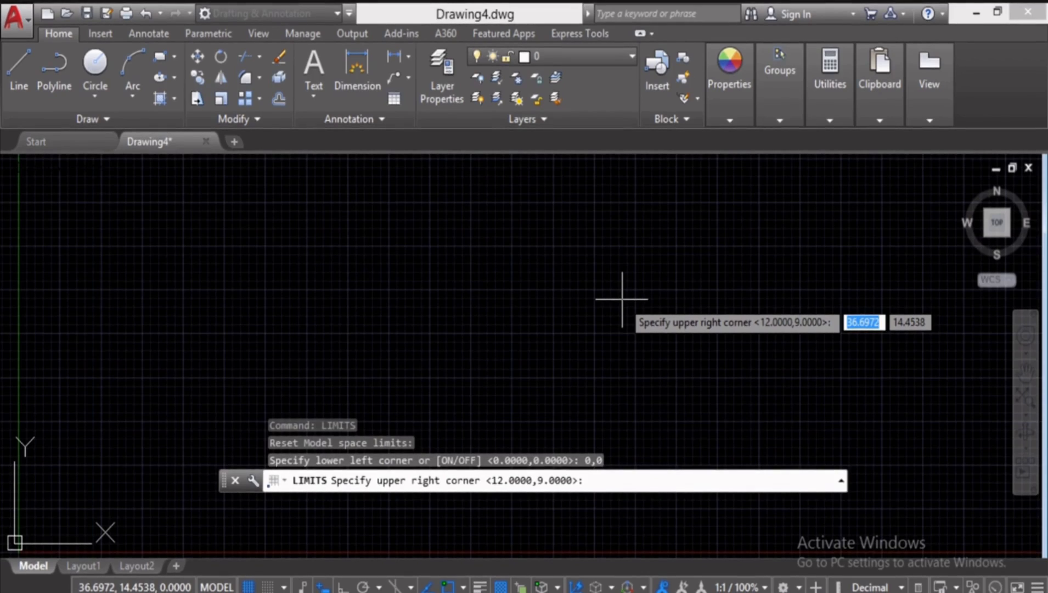
pyautogui.write('1')
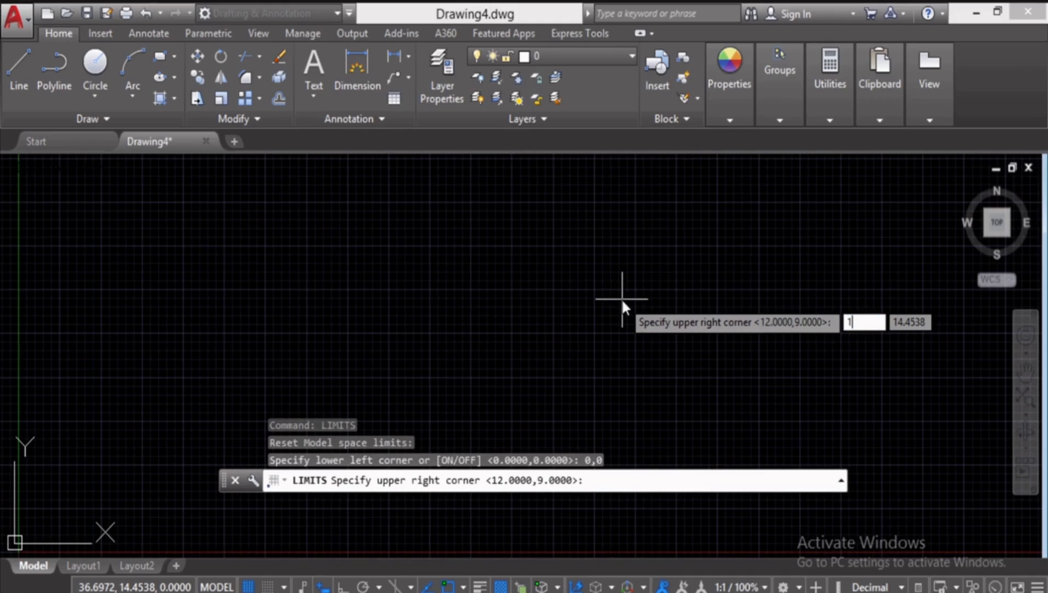
pyautogui.write('50')
pyautogui.press('Tab')
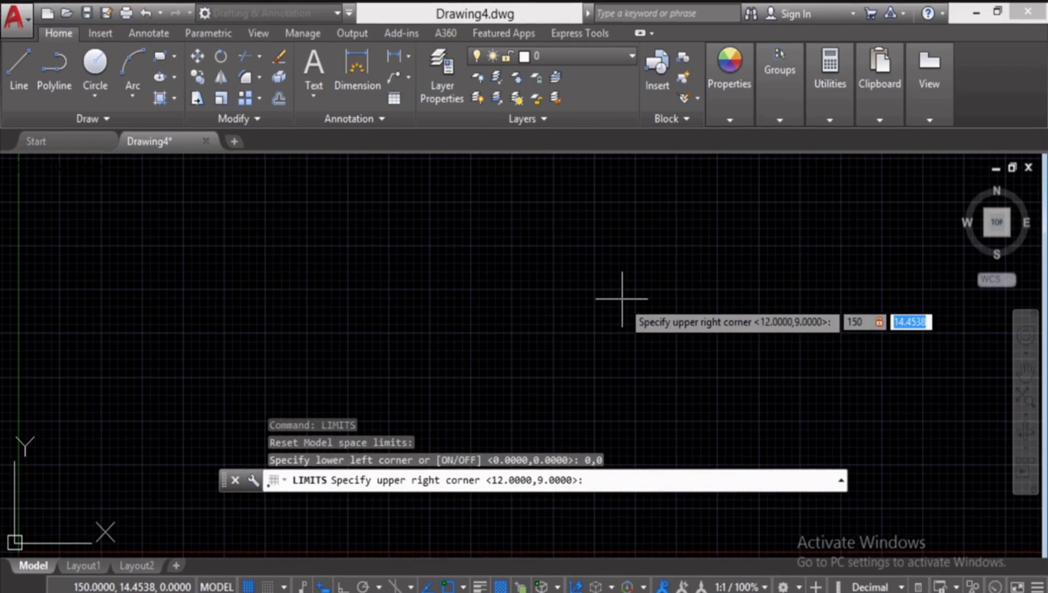
pyautogui.write('150')
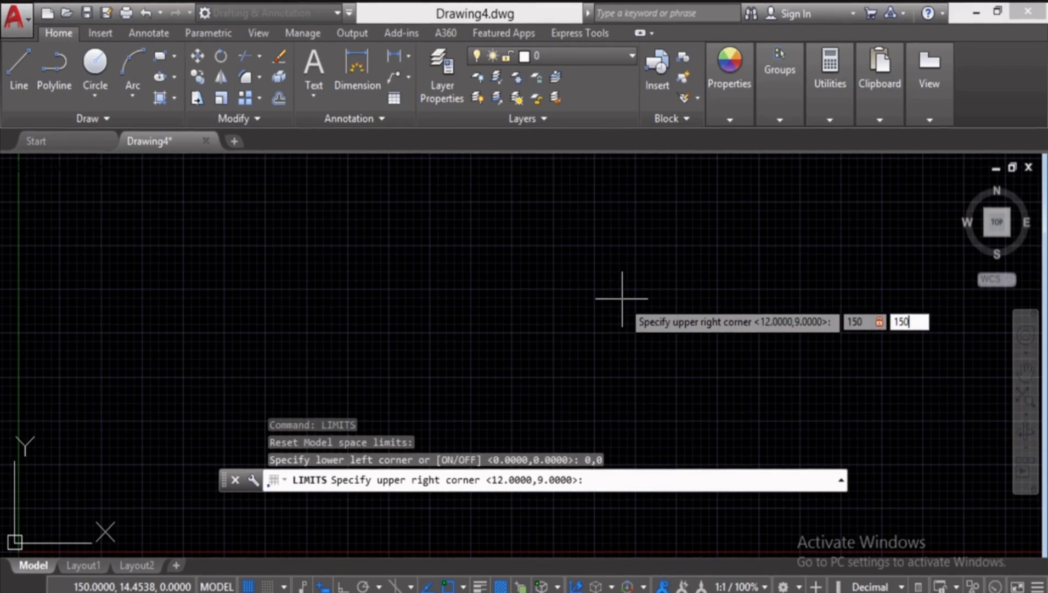
pyautogui.press('Return')
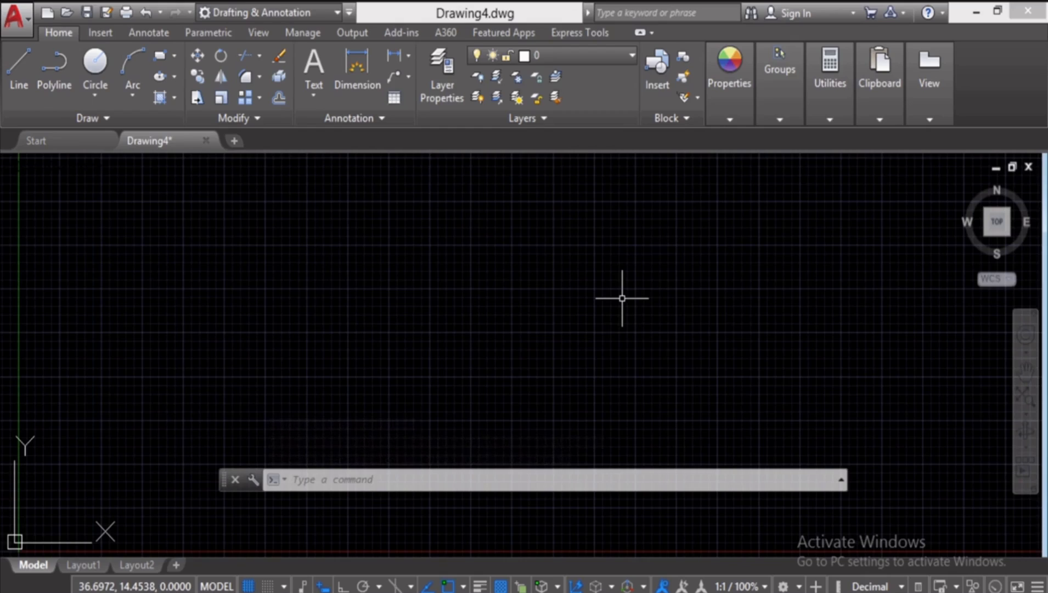
# Zoom All to fit the full drawing limits in view
pyautogui.write('z')
pyautogui.press('Return')
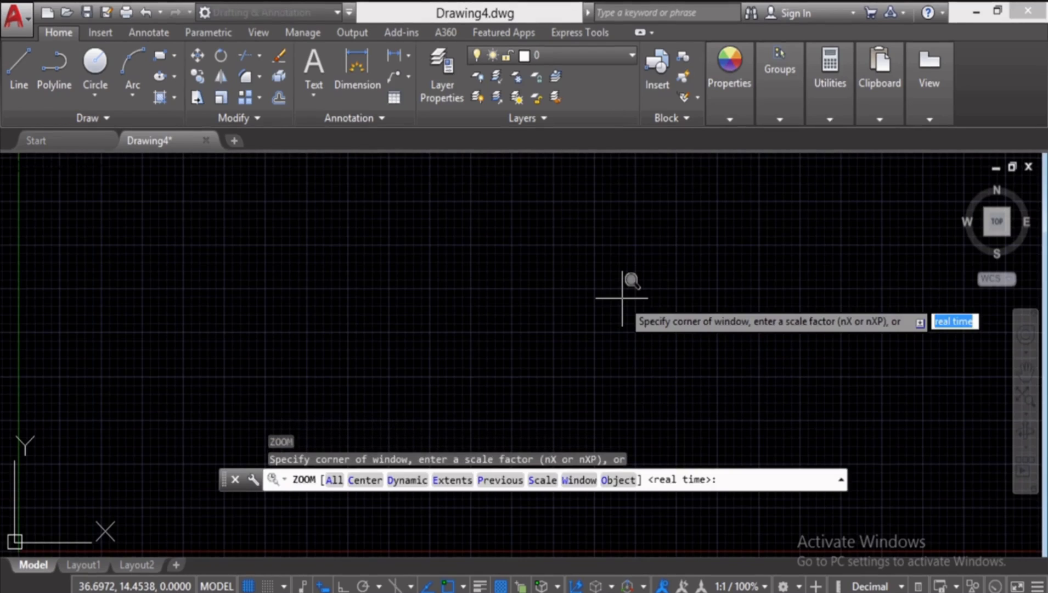
pyautogui.write('a')
pyautogui.press('Return')
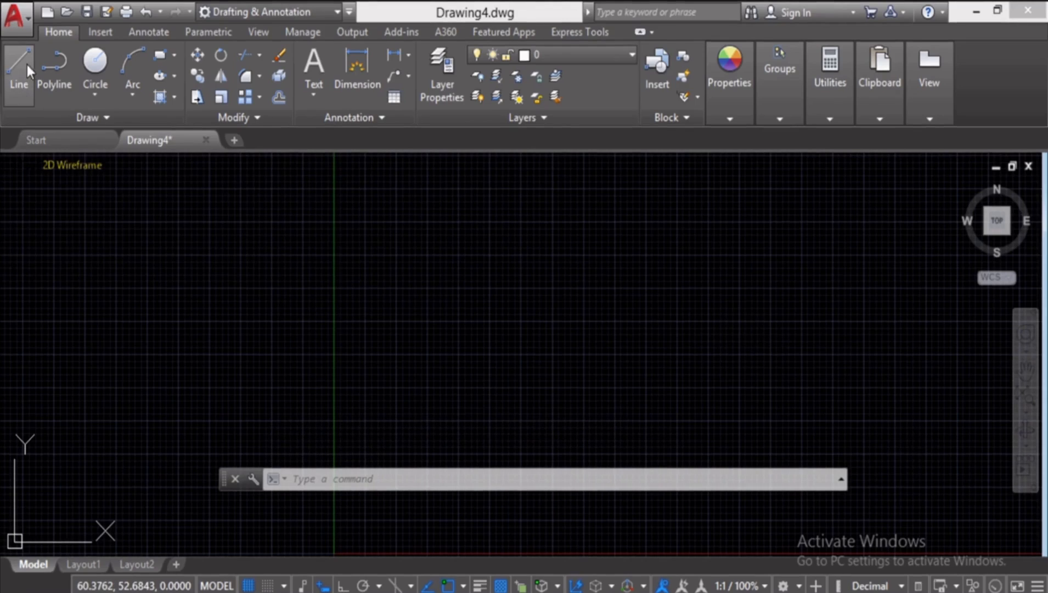
# Draw a single horizontal line 100 units long within the new drawing limits
pyautogui.click(25, 61)
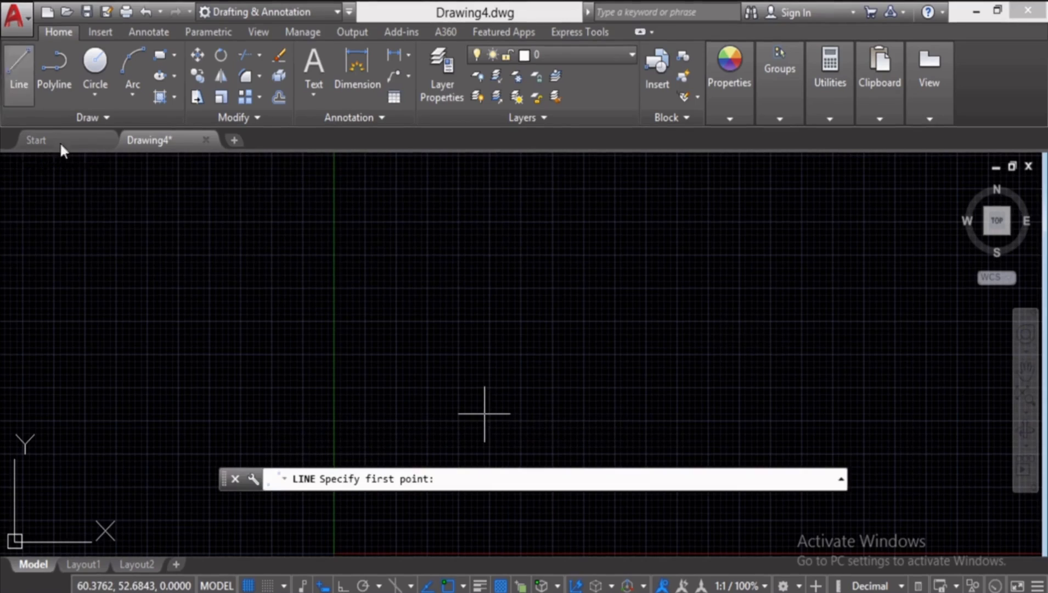
pyautogui.click(397, 280)
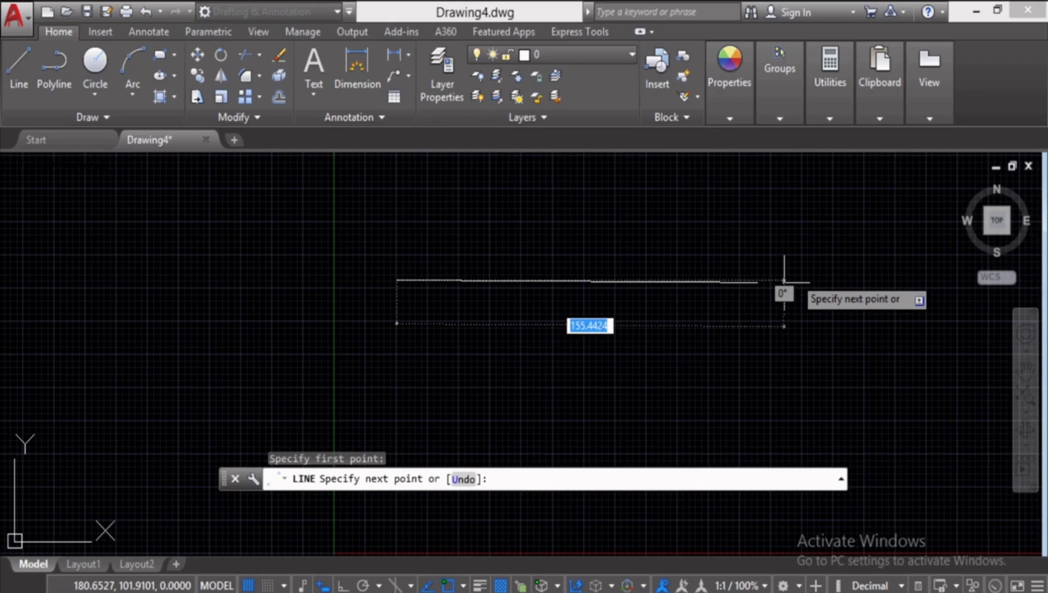
pyautogui.write('100')
pyautogui.press('Return')
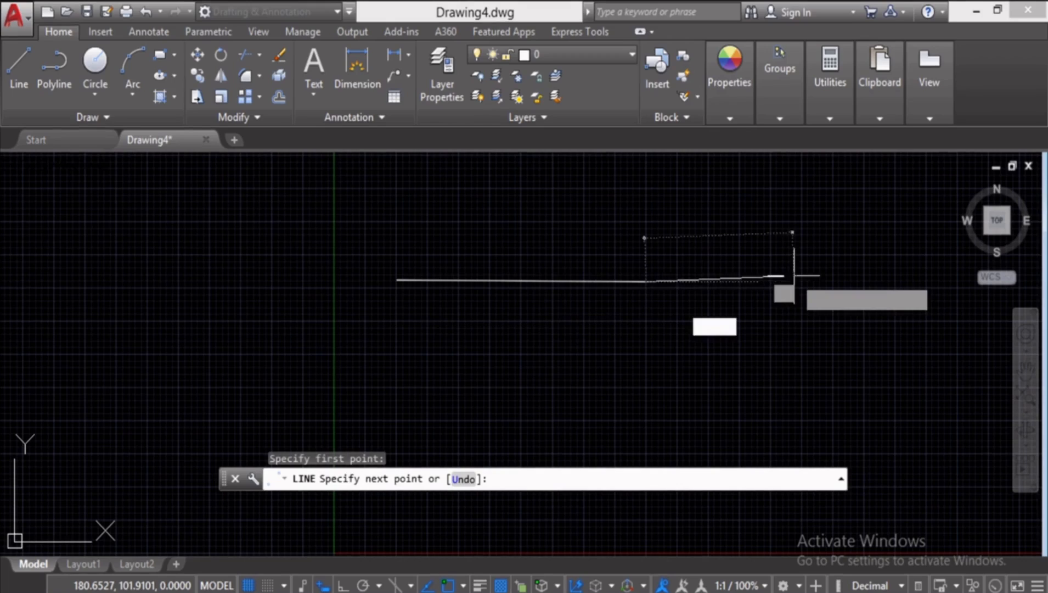
pyautogui.press('Return')
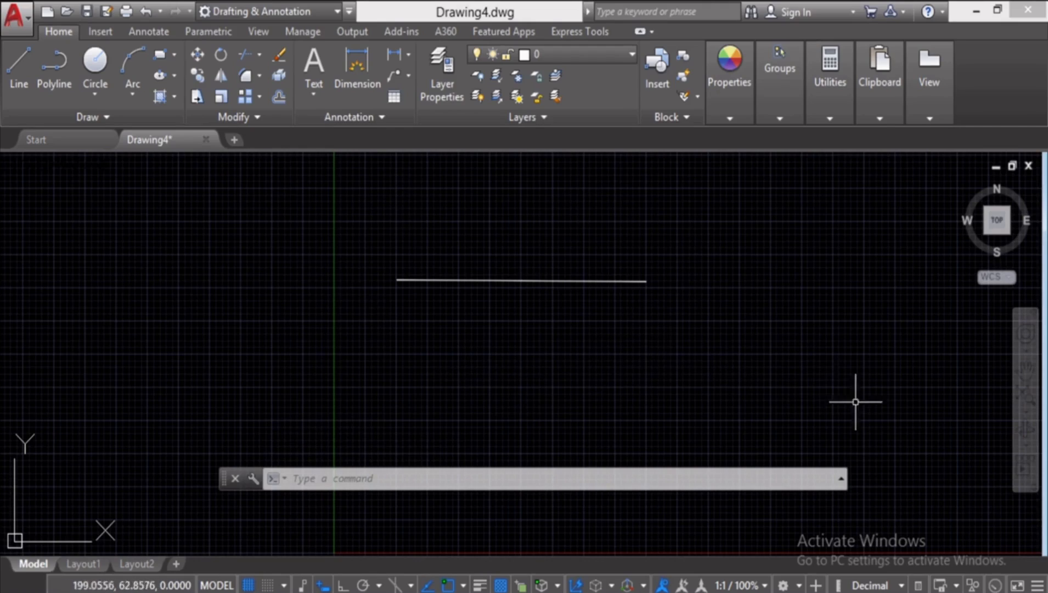
# Turn on Quick Properties and check the length of the horizontal line
pyautogui.click(918, 586)
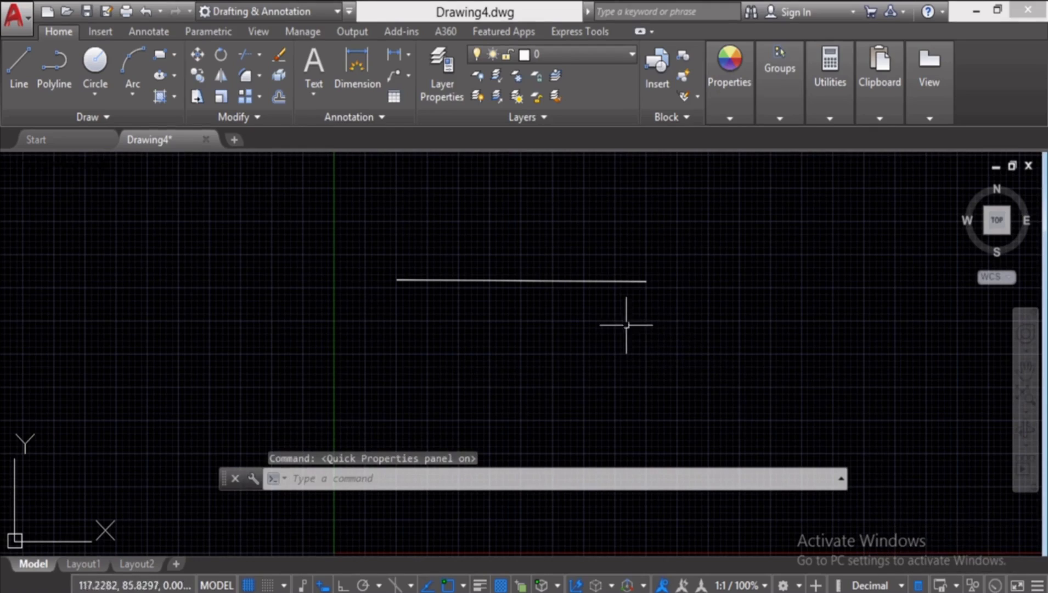
pyautogui.click(547, 281)
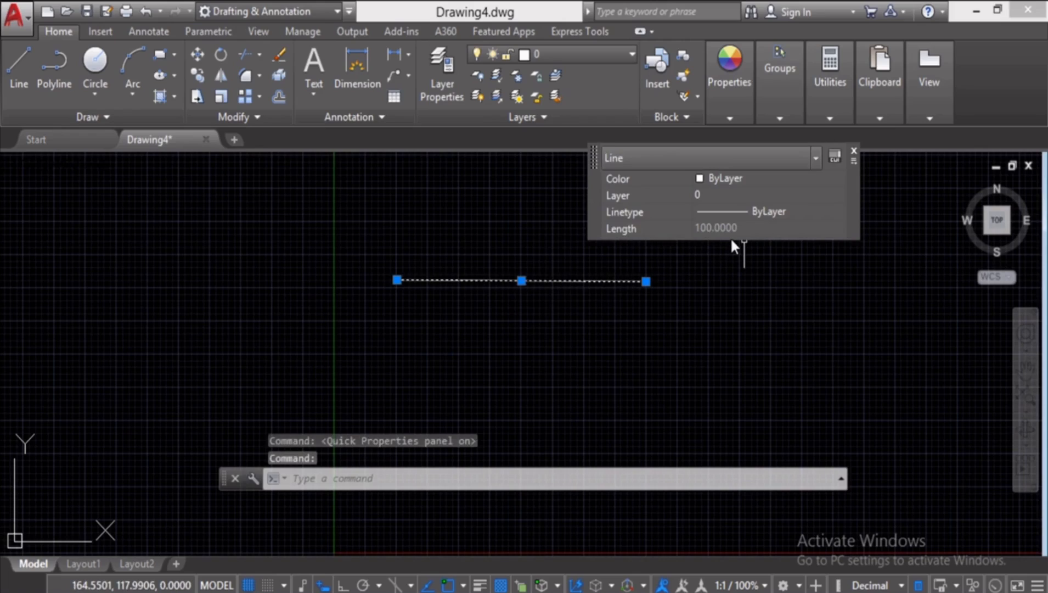
pyautogui.click(853, 151)
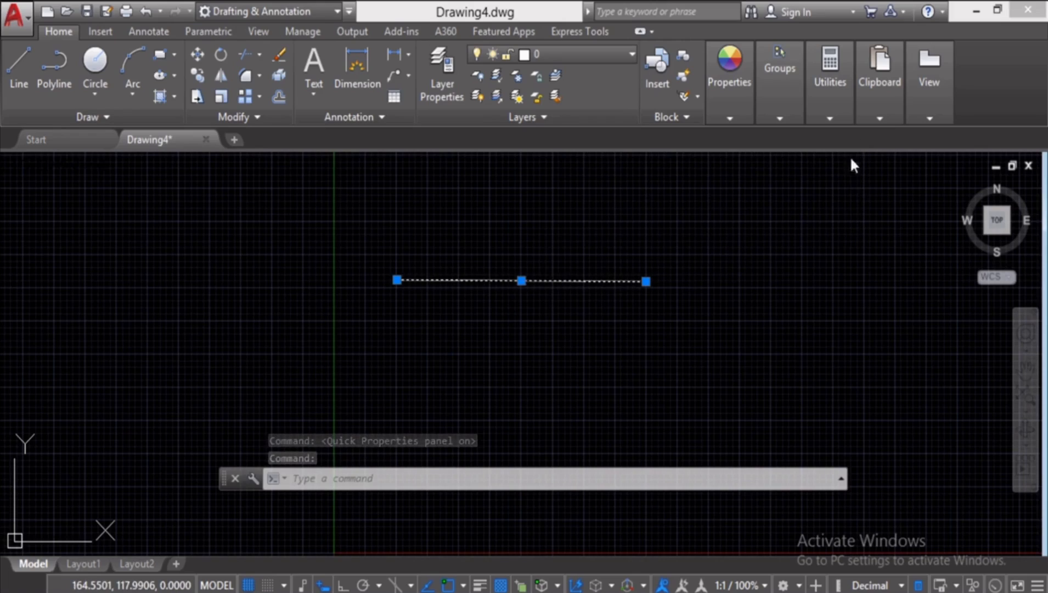
pyautogui.press('Escape')
pyautogui.press('Escape')
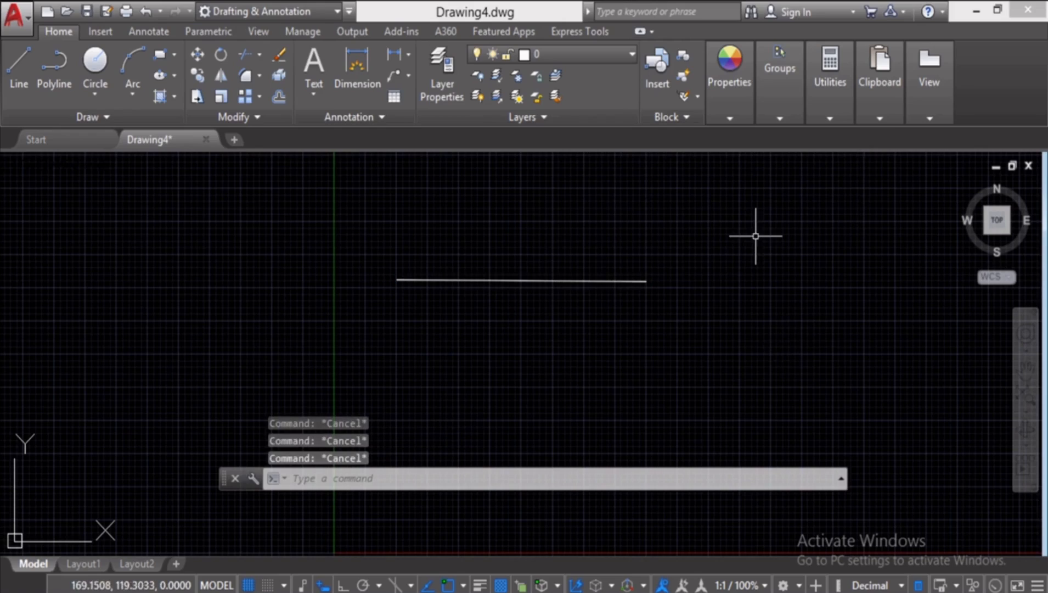
# Select the horizontal line inside the new limits and erase it
pyautogui.click(743, 181)
pyautogui.click(318, 360)
pyautogui.press('Delete')
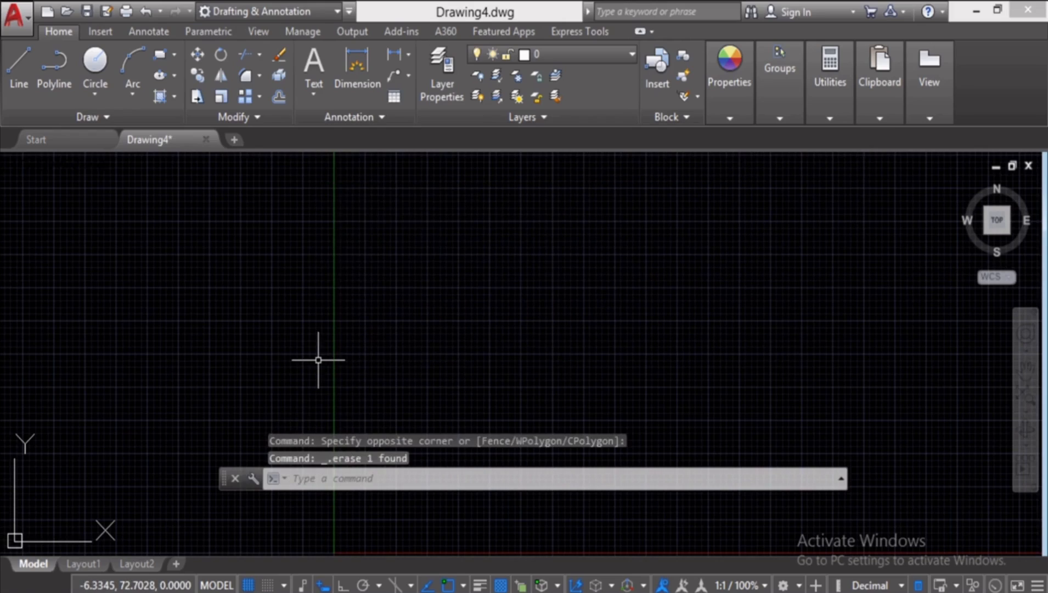
pyautogui.press('Escape')
pyautogui.press('Escape')
pyautogui.press('Escape')
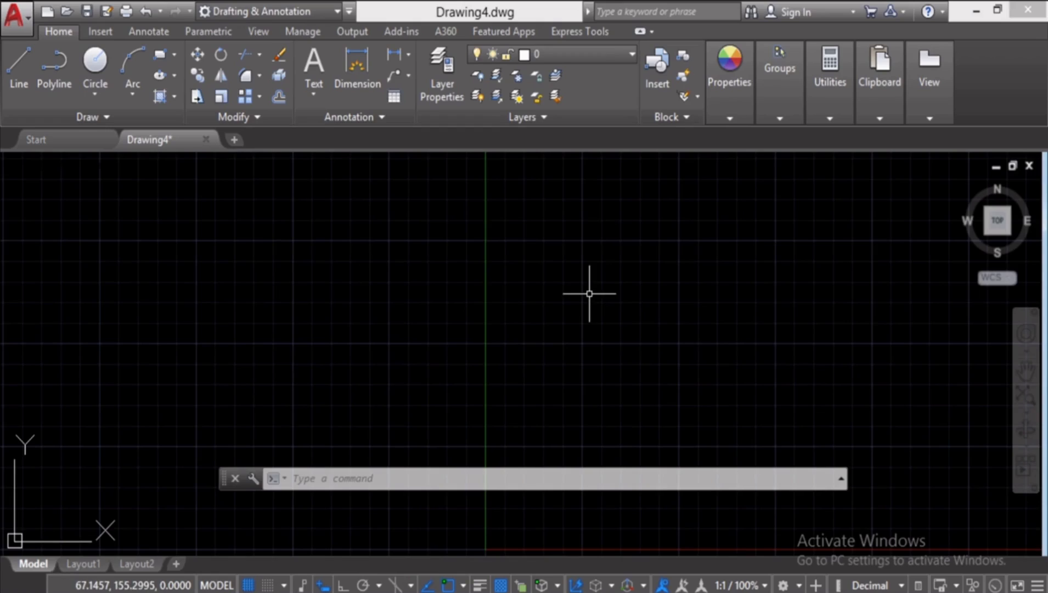
# Draw a line segment 50 units long at a 45° angle, starting just beside the vertical axis
pyautogui.click(17, 74)
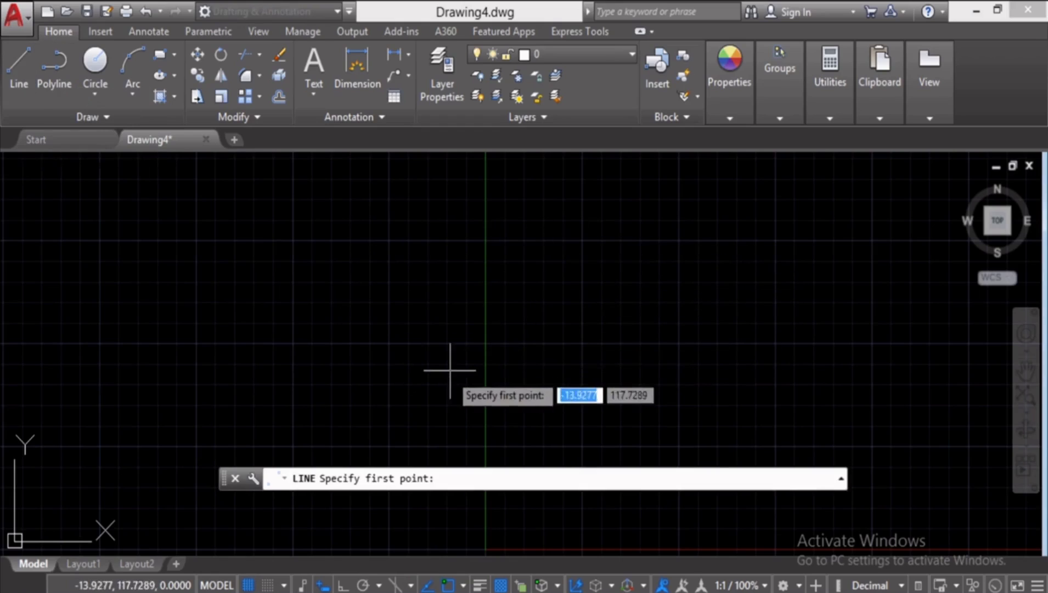
pyautogui.click(465, 349)
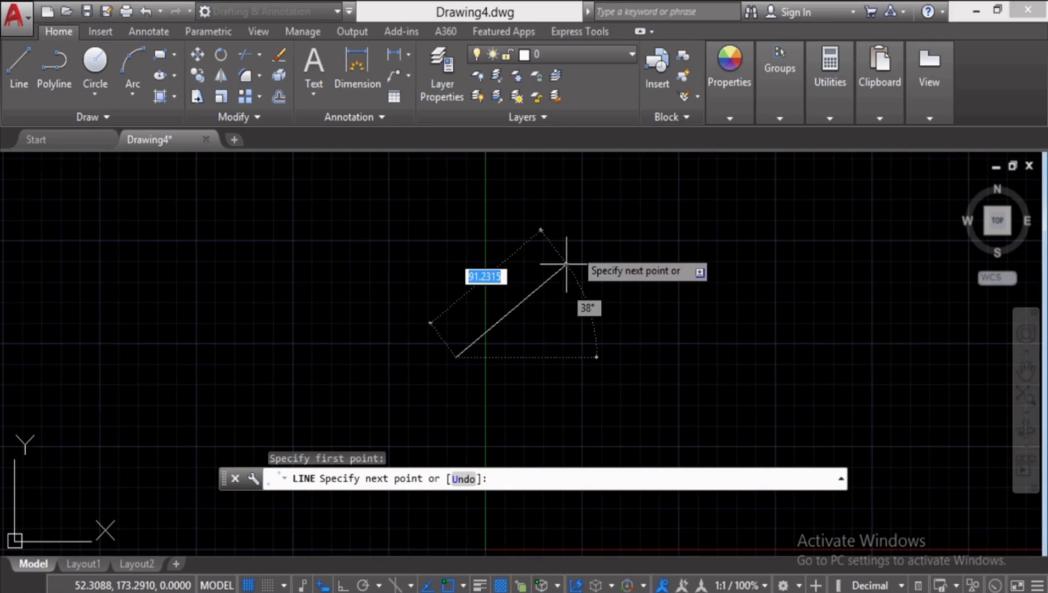
pyautogui.write('50')
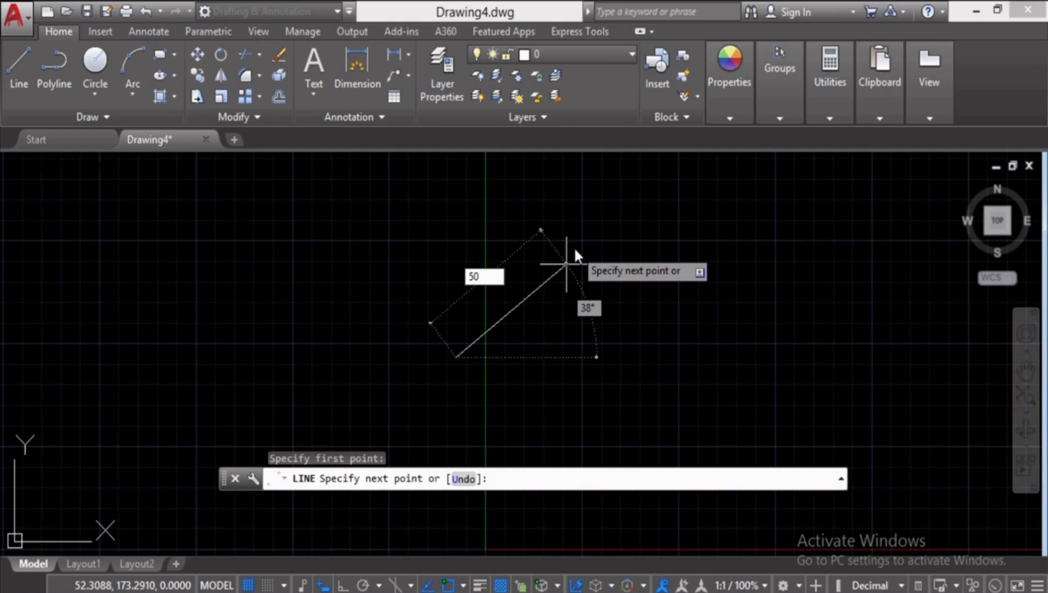
pyautogui.press('Tab')
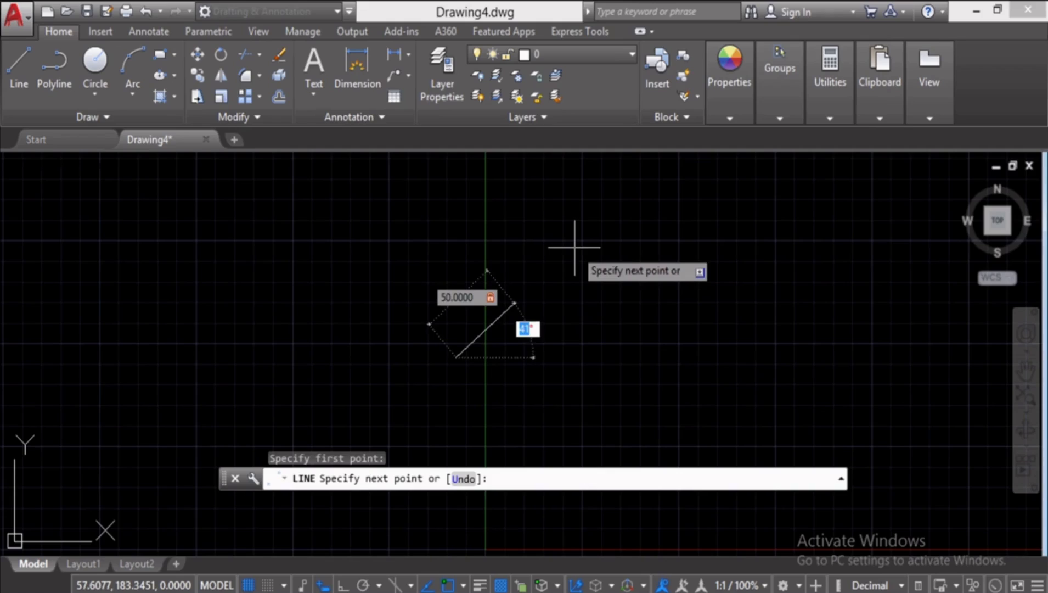
pyautogui.write('45')
pyautogui.press('Return')
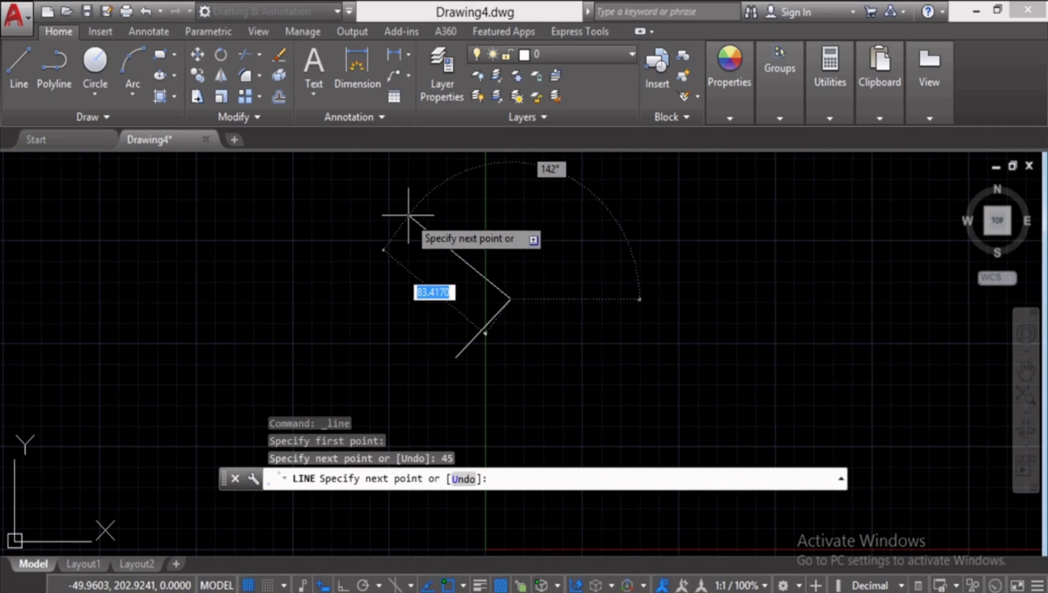
# Continue the line with two 50-unit segments at 135°, one running up to the left and one running down to the left
pyautogui.write('45')
pyautogui.press('Return')
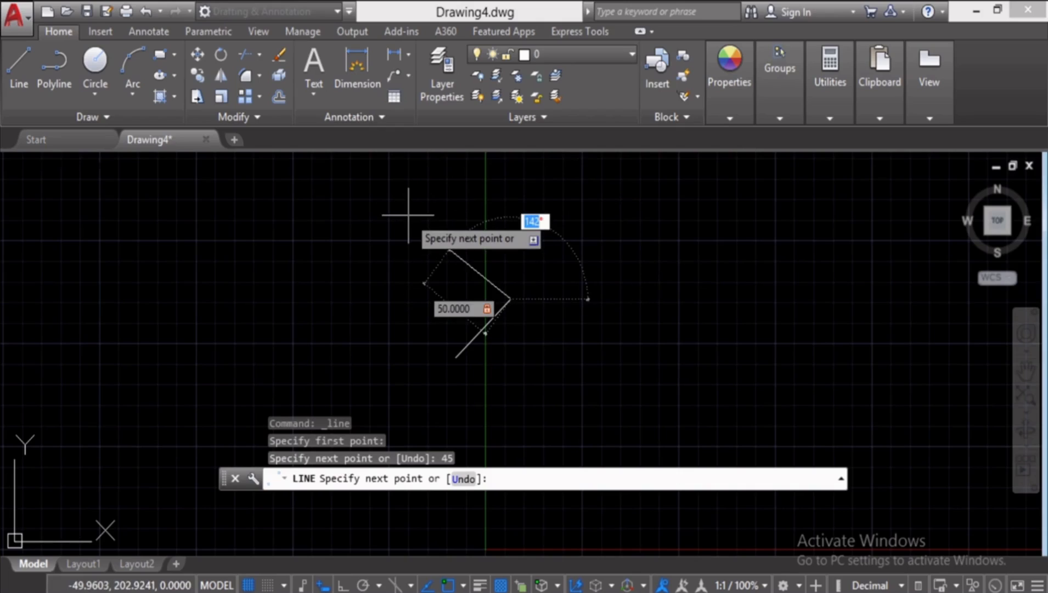
pyautogui.write('135')
pyautogui.press('Return')
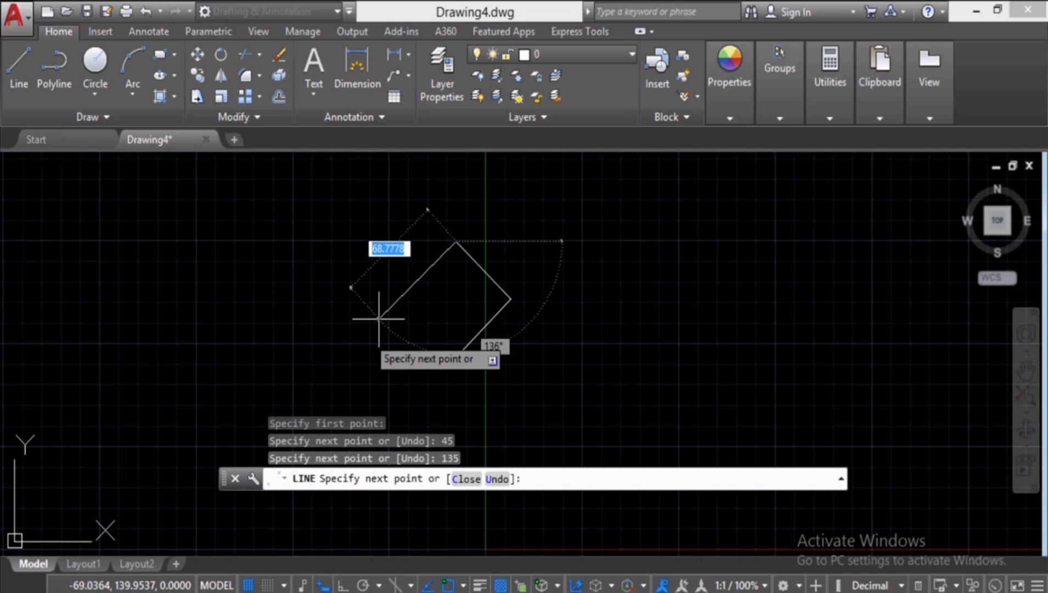
pyautogui.write('50')
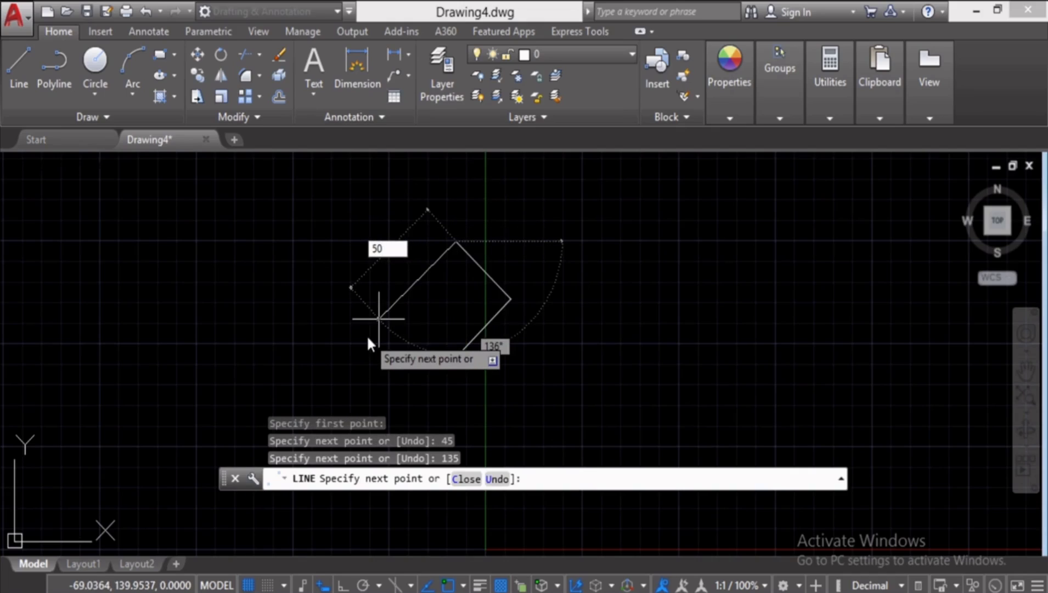
pyautogui.press('Tab')
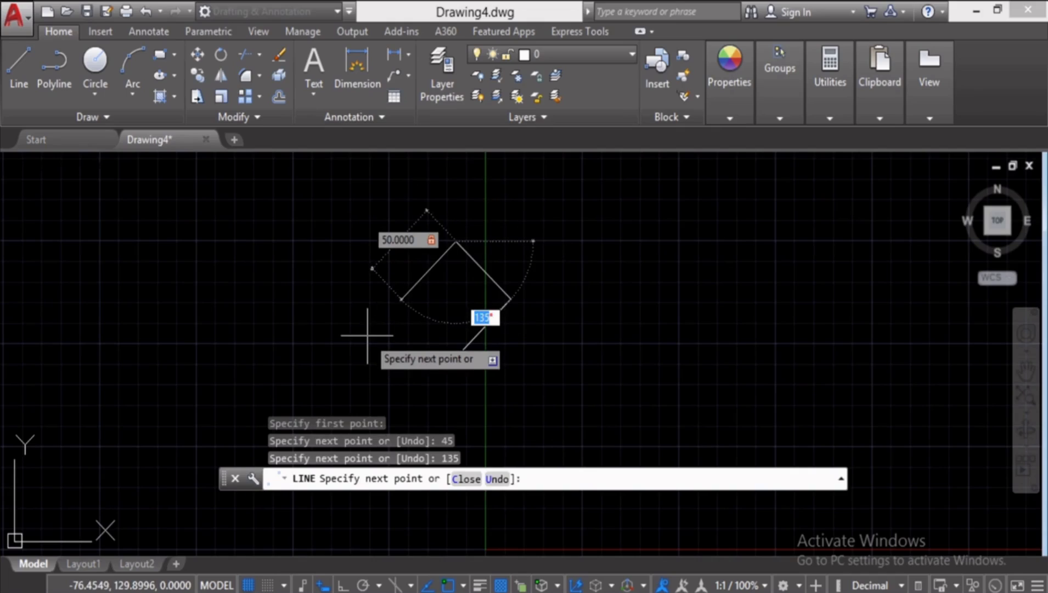
pyautogui.write('135')
pyautogui.press('Return')
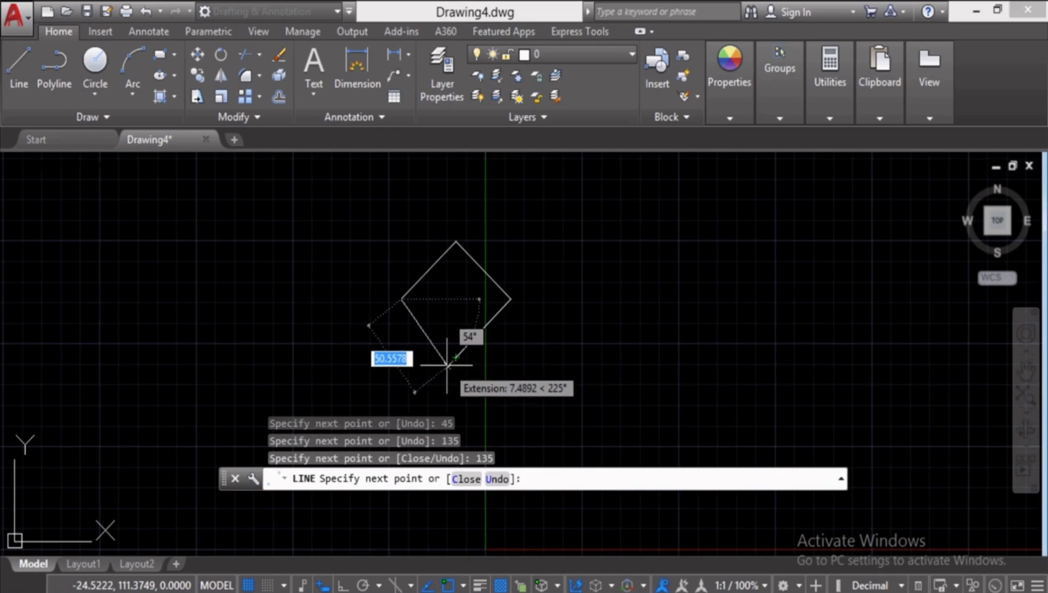
# Complete the diamond with a 50-unit segment at 45° running down to the starting corner, and finish the line
pyautogui.write('50')
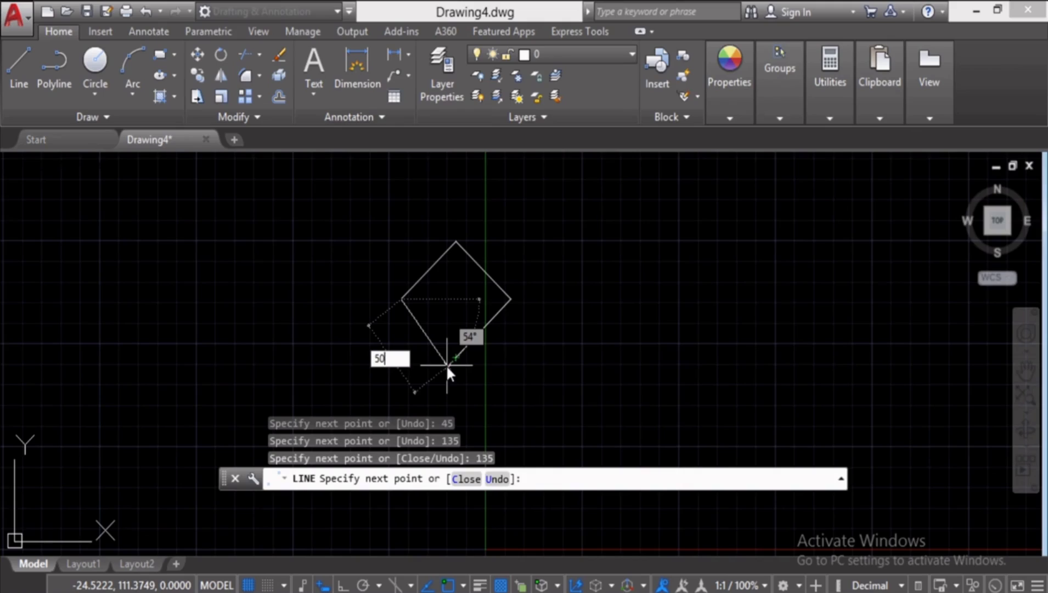
pyautogui.press('Tab')
pyautogui.write('45')
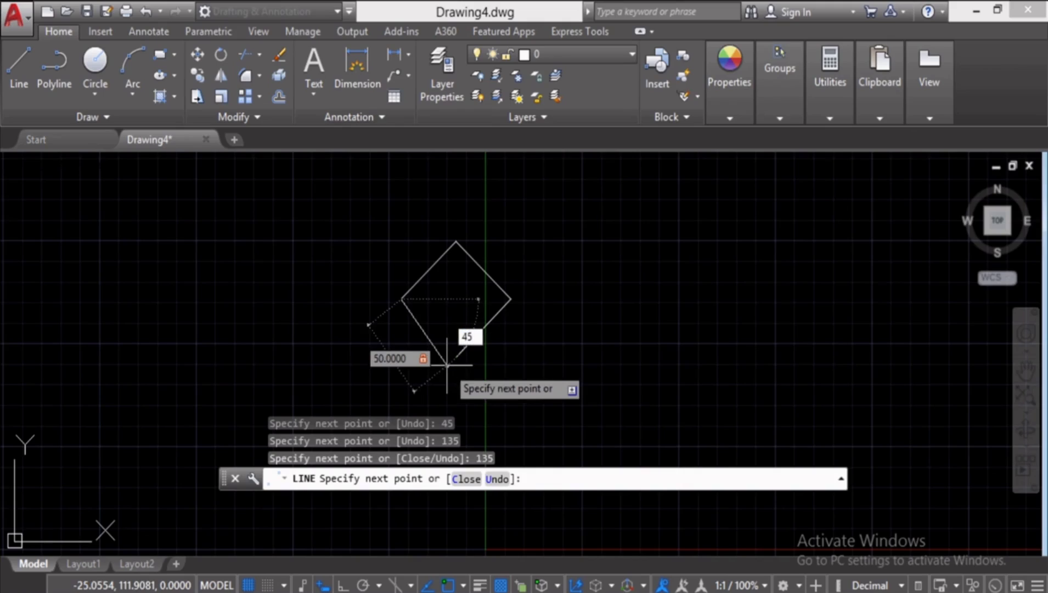
pyautogui.press('Return')
pyautogui.press('Return')
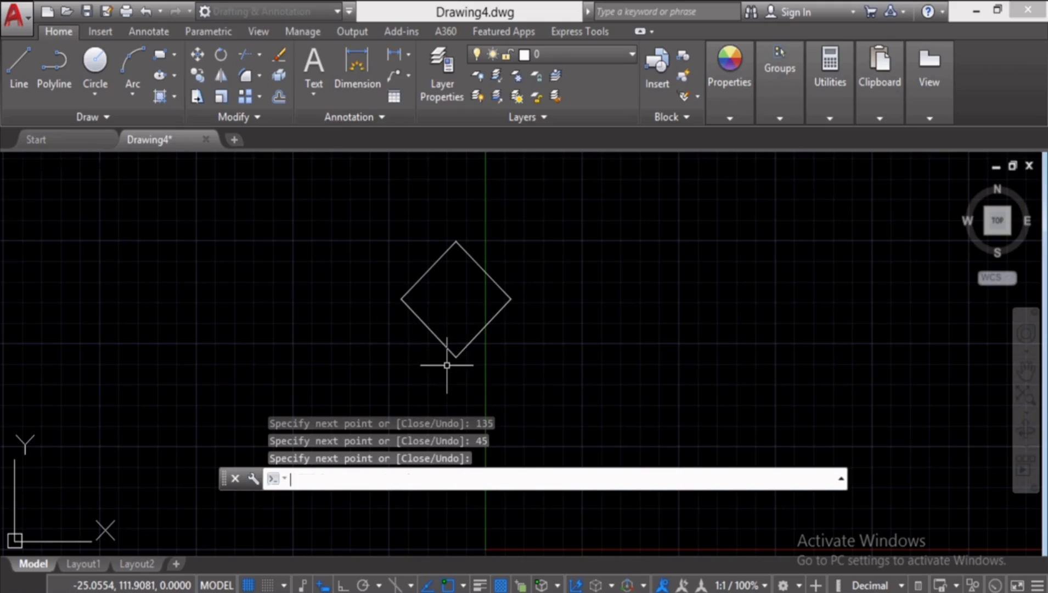
pyautogui.press('Escape')
pyautogui.press('Escape')
pyautogui.press('Escape')
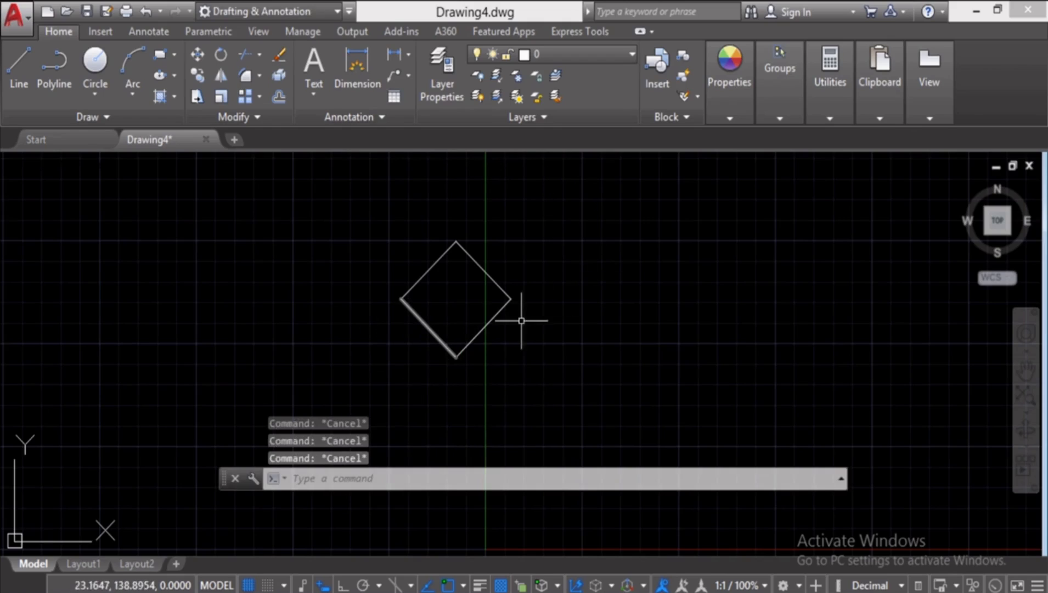
# Select all four sides of the diamond and erase them
pyautogui.scroll(4, 445, 313)
pyautogui.scroll(-2, 487, 253)
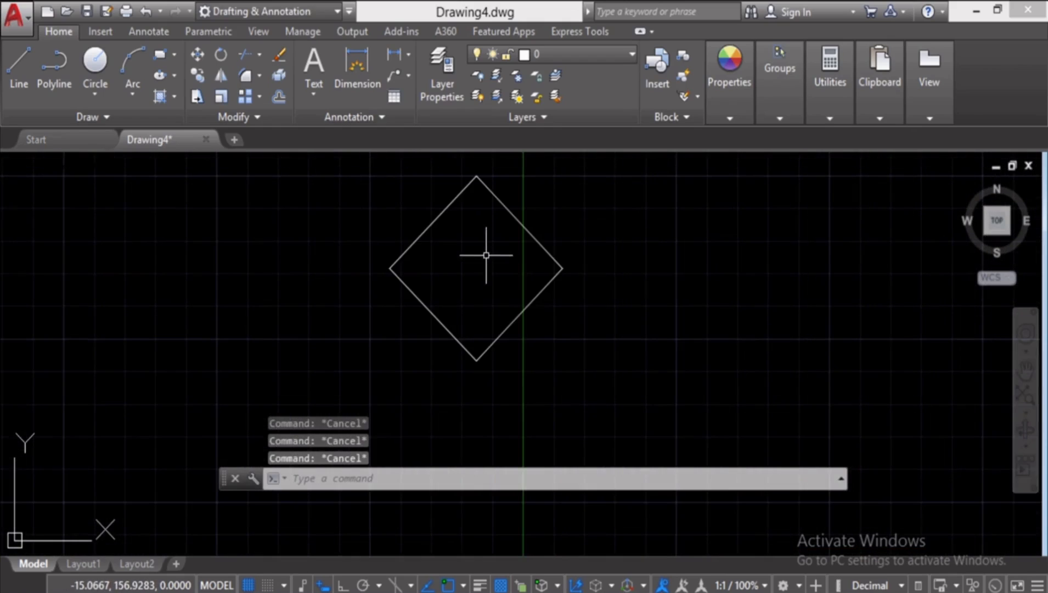
pyautogui.moveTo(486, 252); pyautogui.dragTo(506, 305, button='middle')
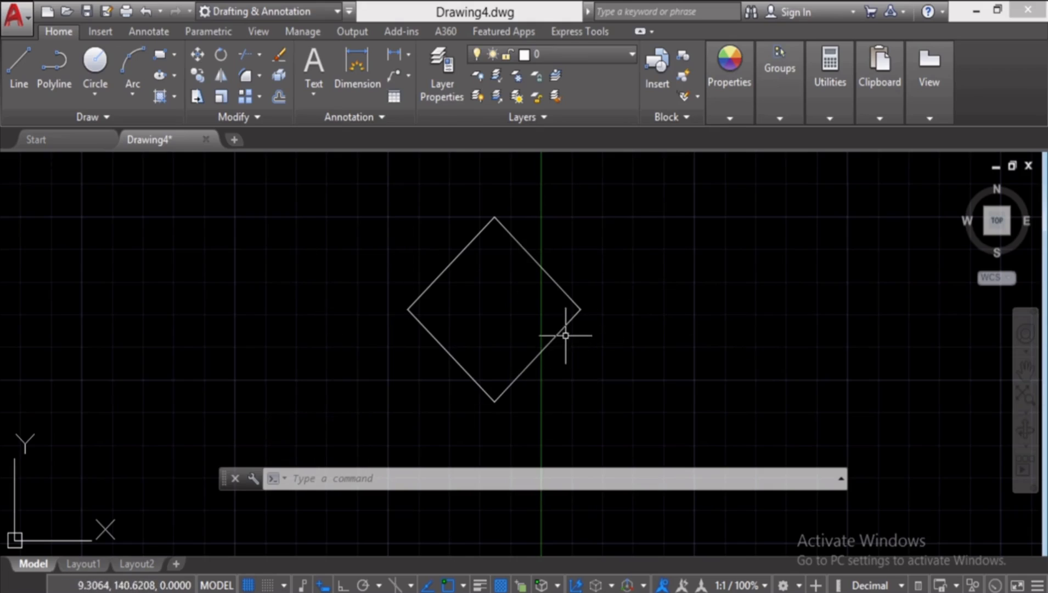
pyautogui.click(639, 188)
pyautogui.click(330, 408)
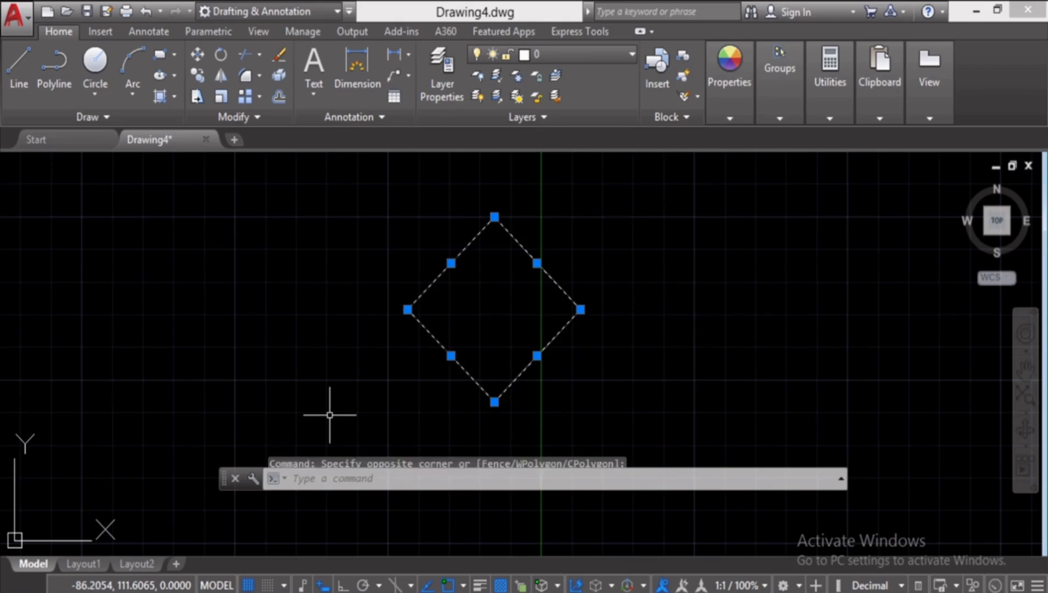
pyautogui.press('Delete')
pyautogui.press('Escape')
pyautogui.press('Escape')
pyautogui.press('Escape')
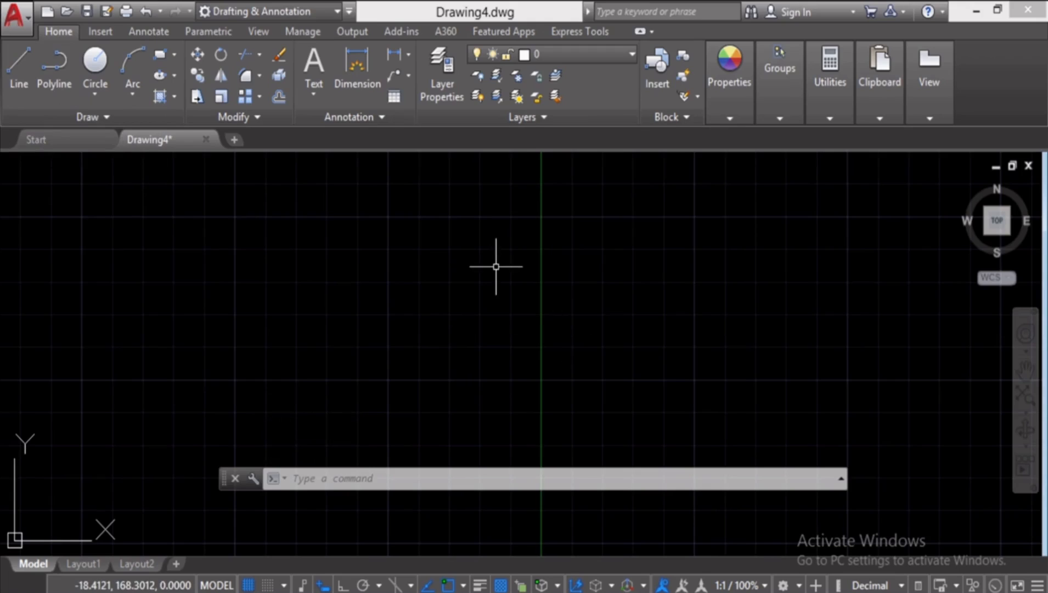
# Draw a horizontal line 100 units long across the vertical axis, with Ortho mode turned on
pyautogui.write('L')
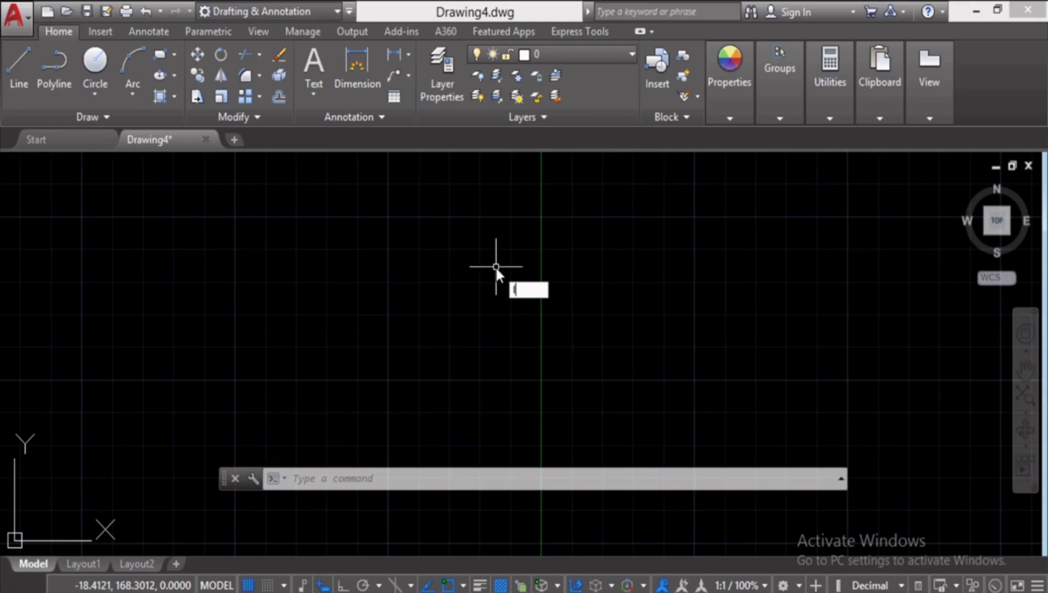
pyautogui.press('Return')
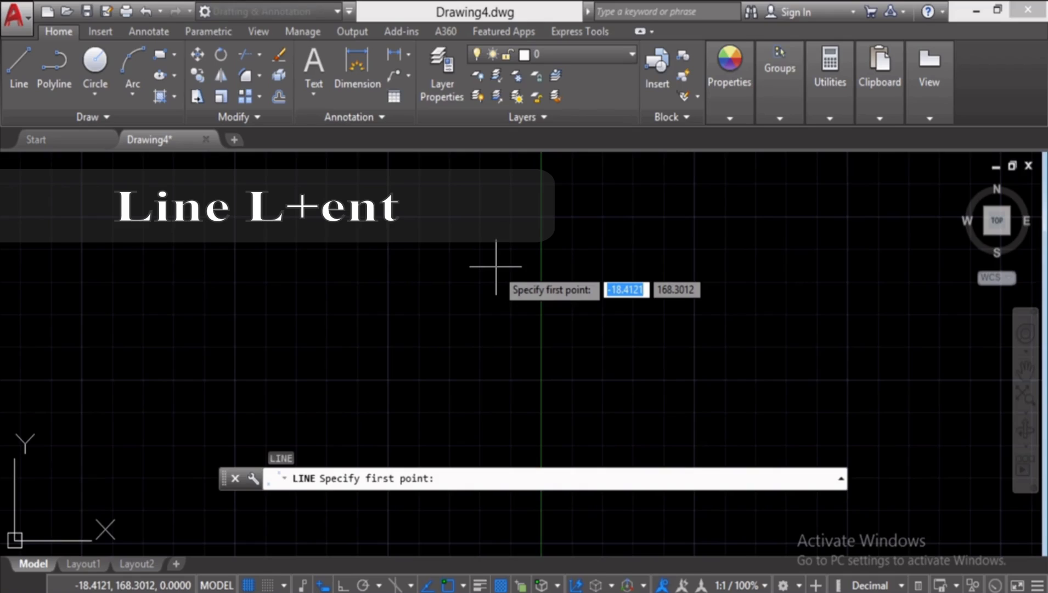
pyautogui.click(338, 299)
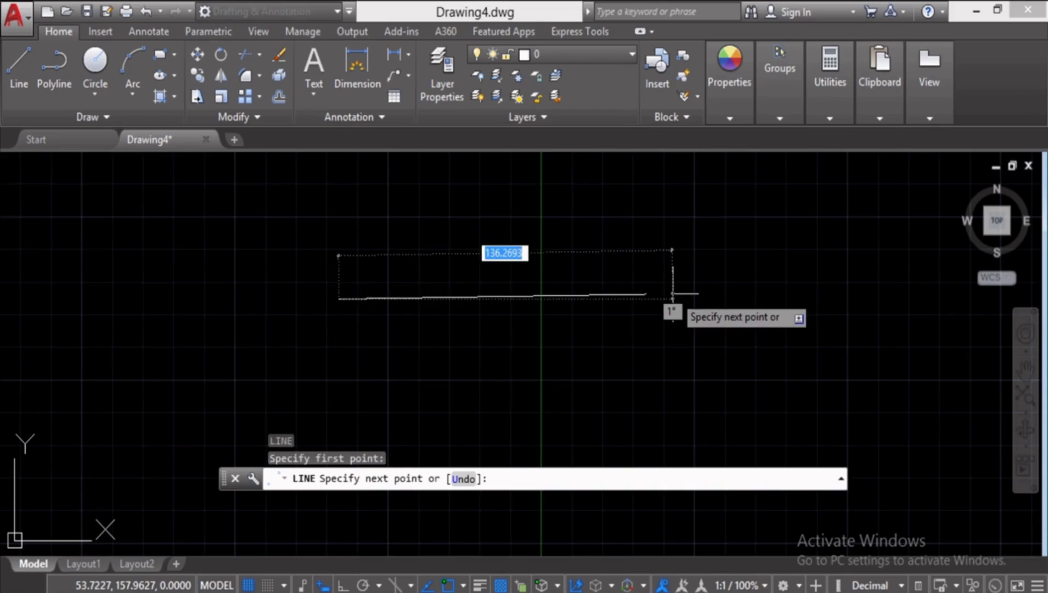
pyautogui.press('F8')
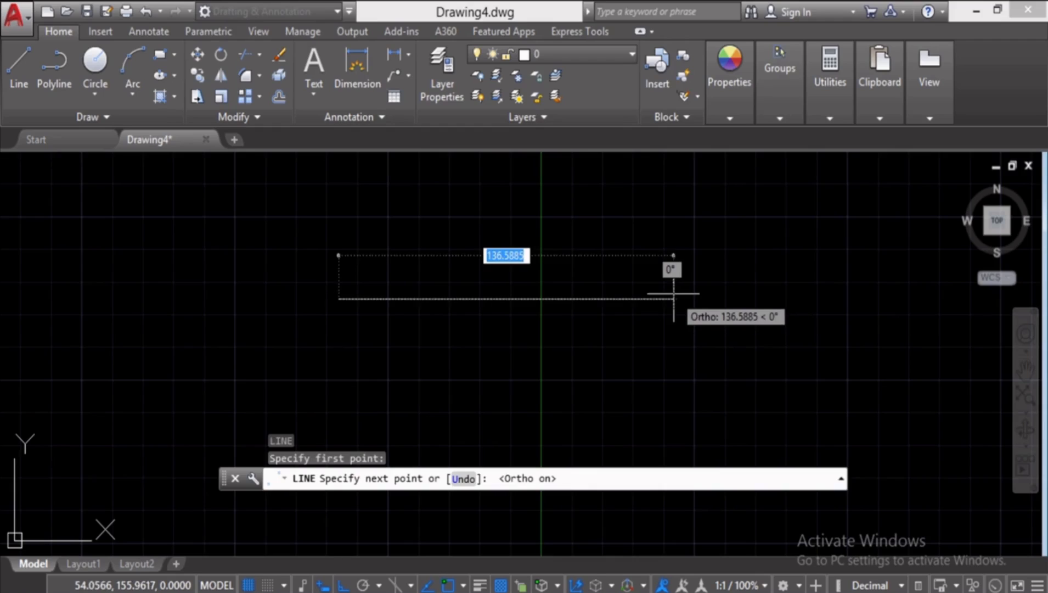
pyautogui.moveTo(524, 252); pyautogui.dragTo(513, 354, button='middle')
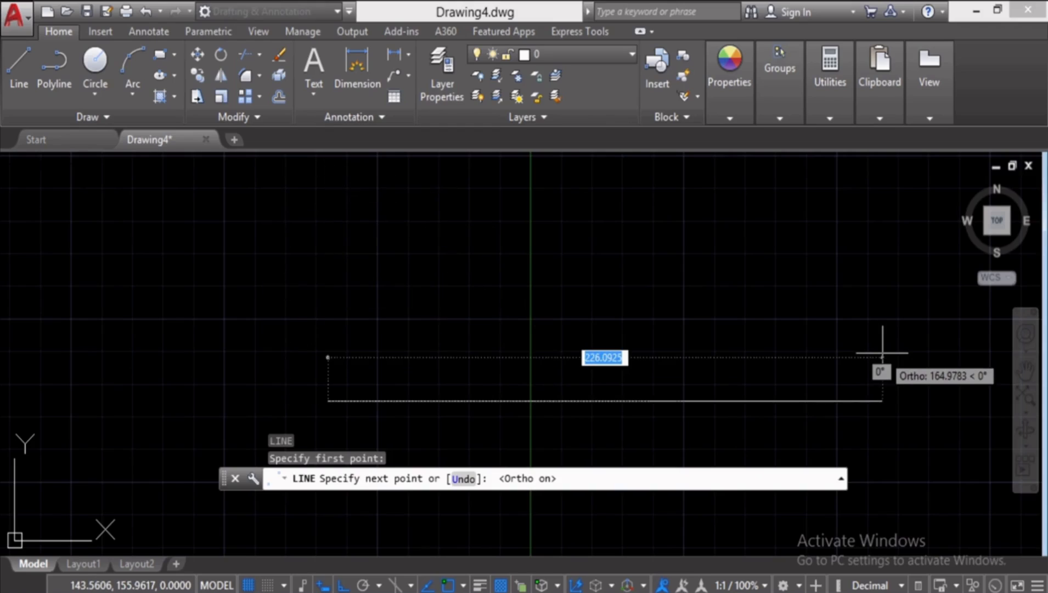
pyautogui.write('100')
pyautogui.press('Return')
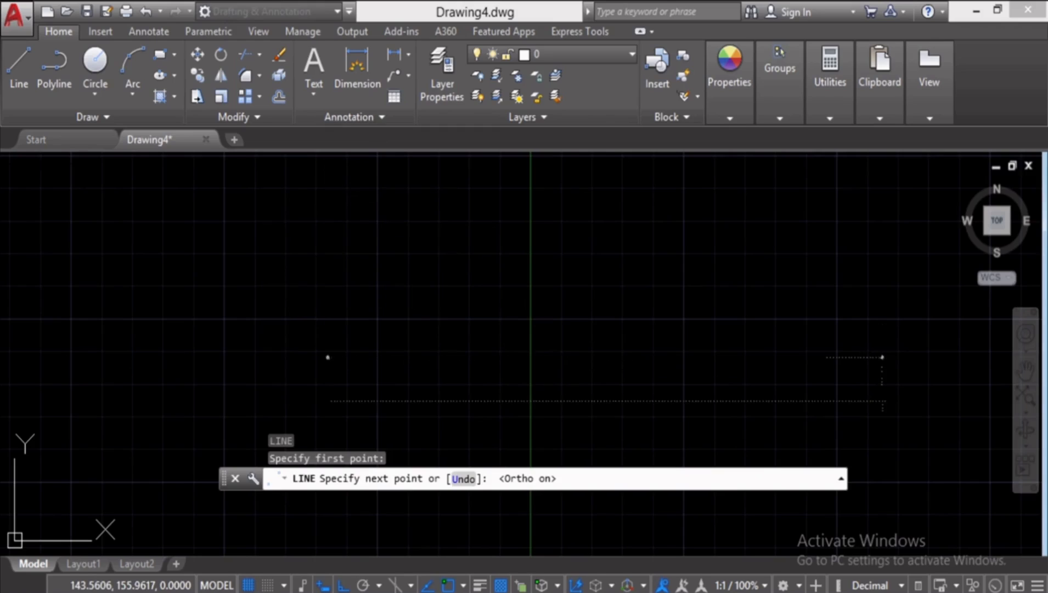
pyautogui.press('Return')
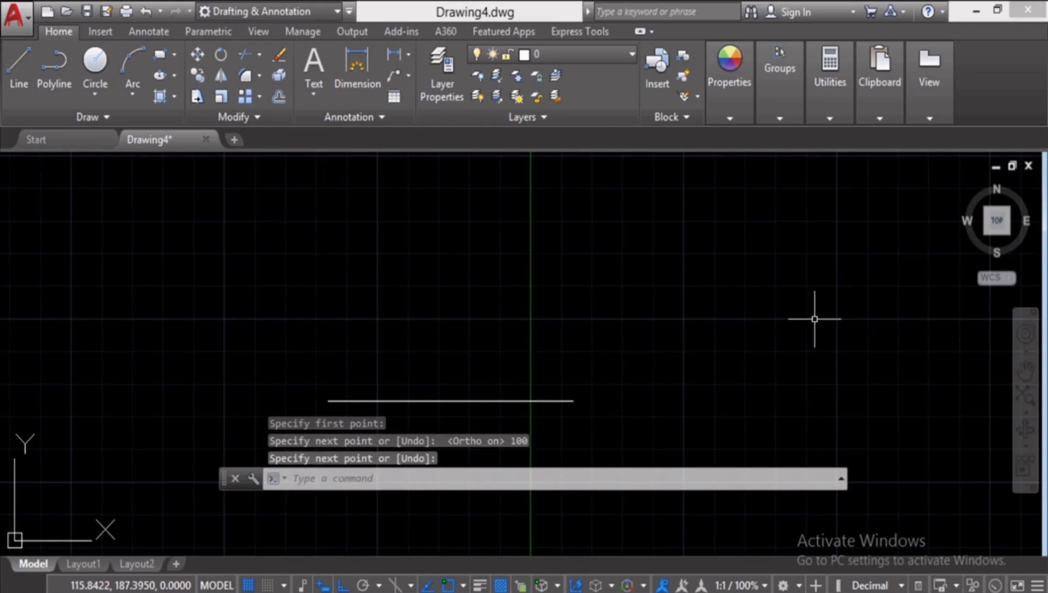
pyautogui.press('Escape')
pyautogui.press('Escape')
pyautogui.press('Escape')
# Draw a separate vertical line 100 units long upward, to the right of the horizontal line
pyautogui.moveTo(488, 363); pyautogui.dragTo(549, 286, button='middle')
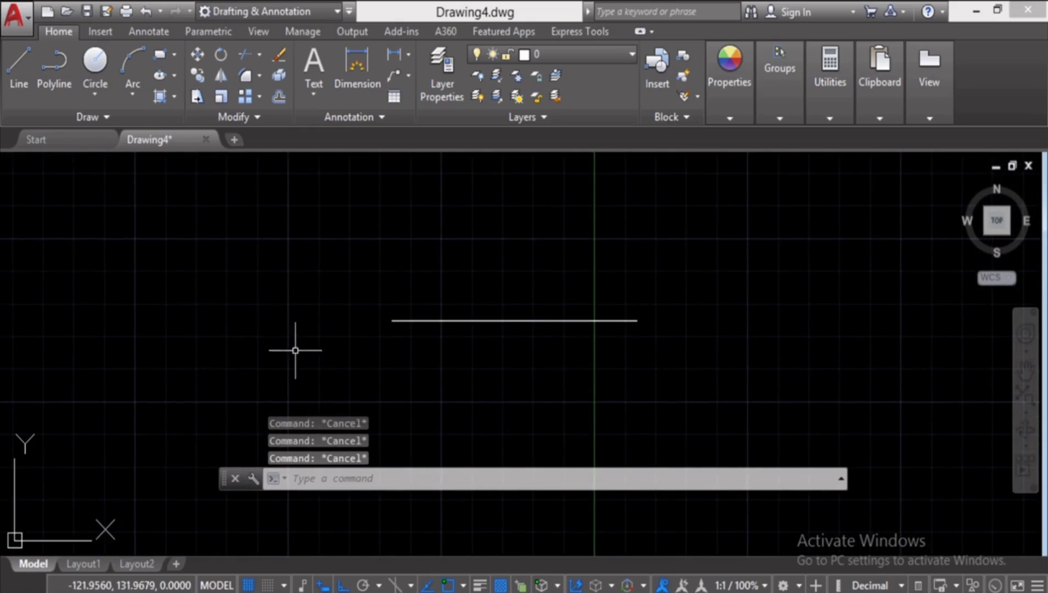
pyautogui.moveTo(358, 227); pyautogui.dragTo(259, 227, button='middle')
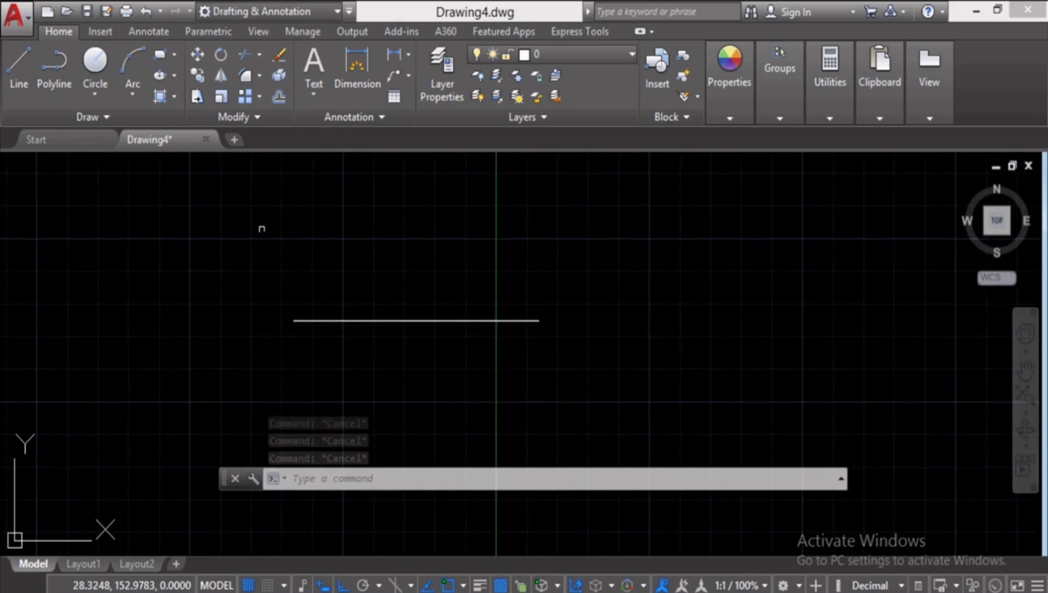
pyautogui.click(19, 66)
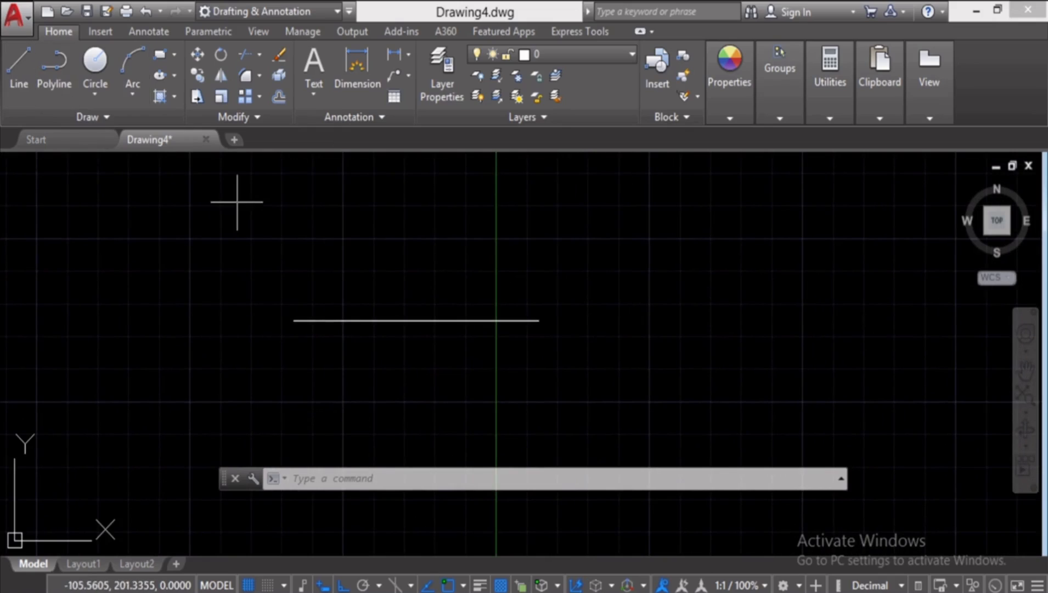
pyautogui.click(657, 335)
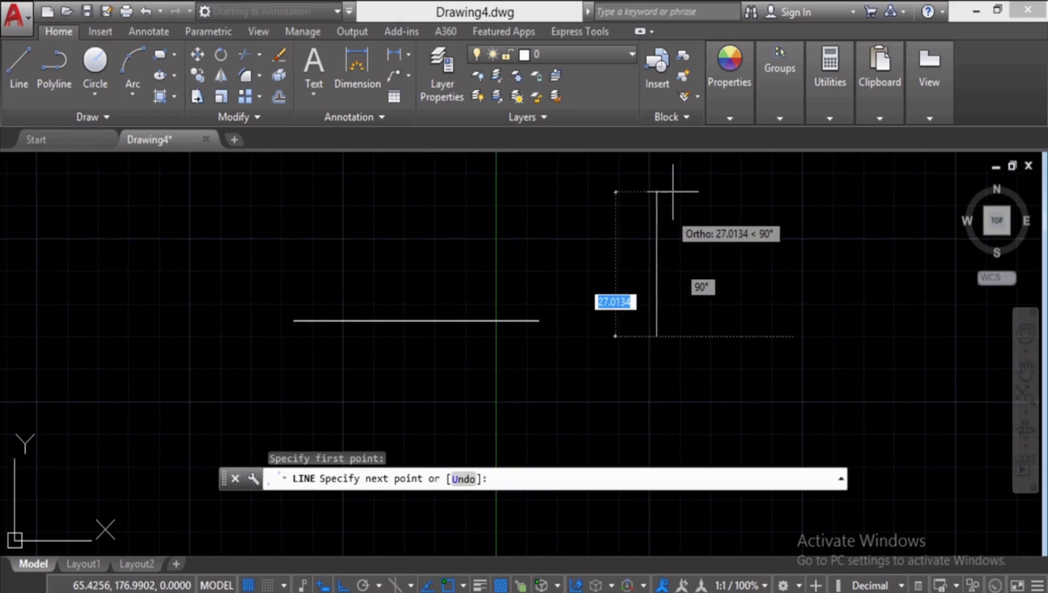
pyautogui.write('1')
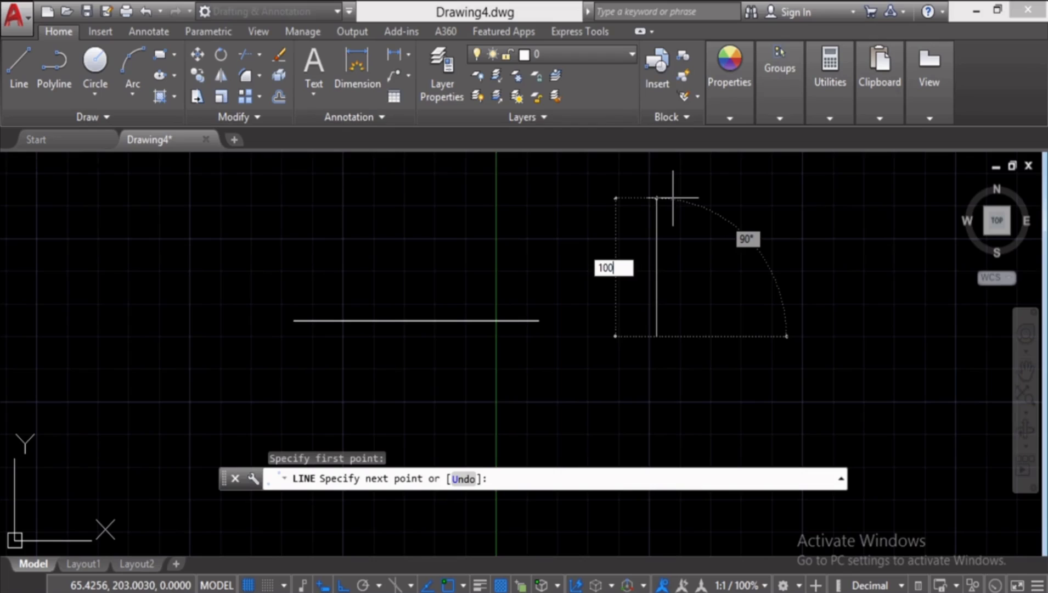
pyautogui.write('00')
pyautogui.press('Return')
pyautogui.press('Return')
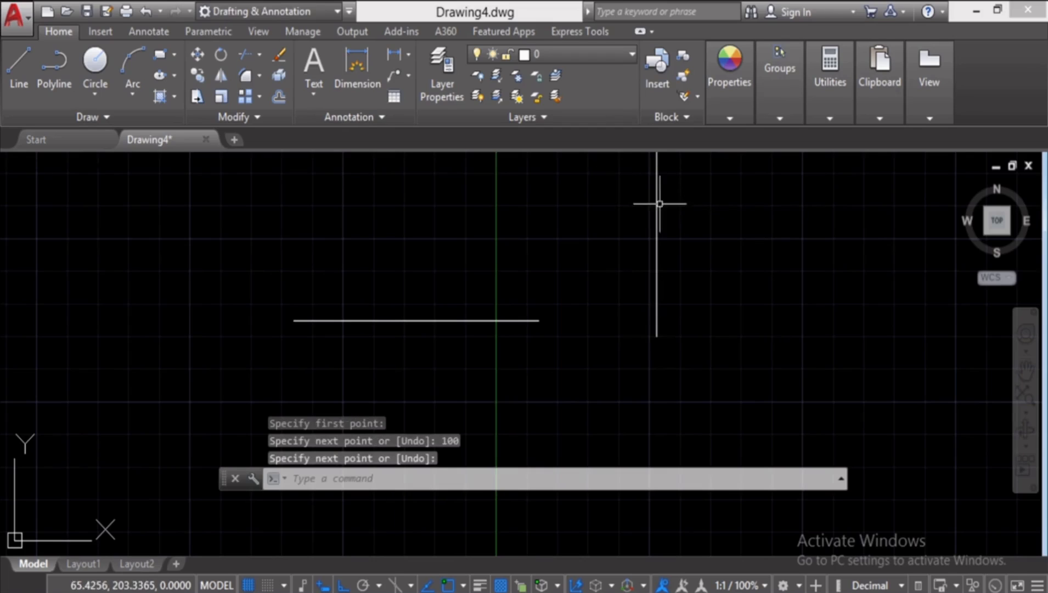
pyautogui.press('Escape')
pyautogui.press('Escape')
# Select the horizontal and vertical lines together and erase them
pyautogui.scroll(-2, 664, 243)
pyautogui.moveTo(640, 243)
pyautogui.mouseDown(button='middle')
pyautogui.moveTo(604, 274)
pyautogui.moveTo(568, 278)
pyautogui.mouseUp(button='middle')
pyautogui.scroll(1, 574, 260)
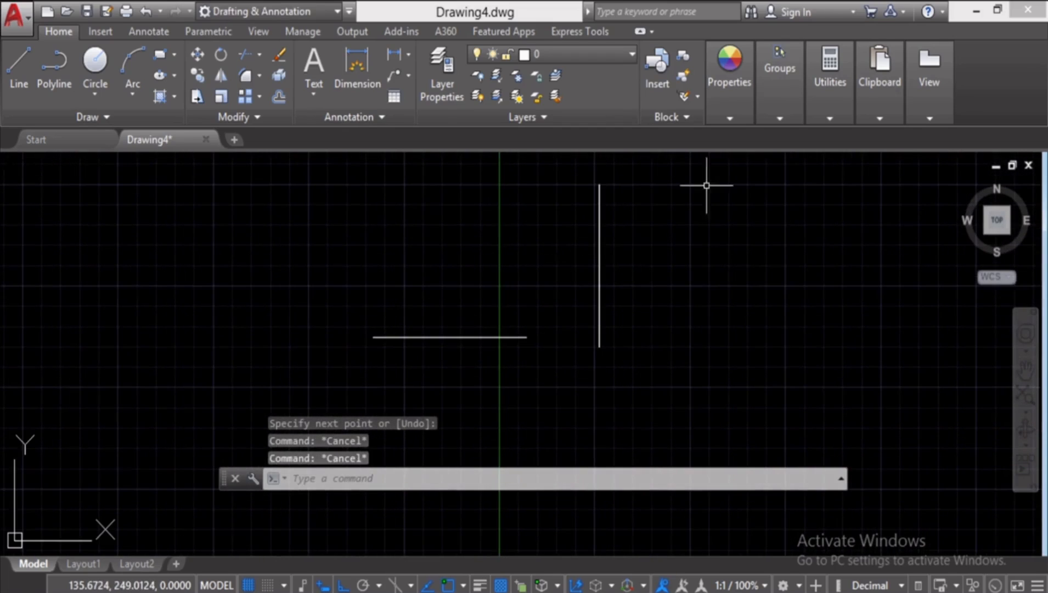
pyautogui.click(725, 166)
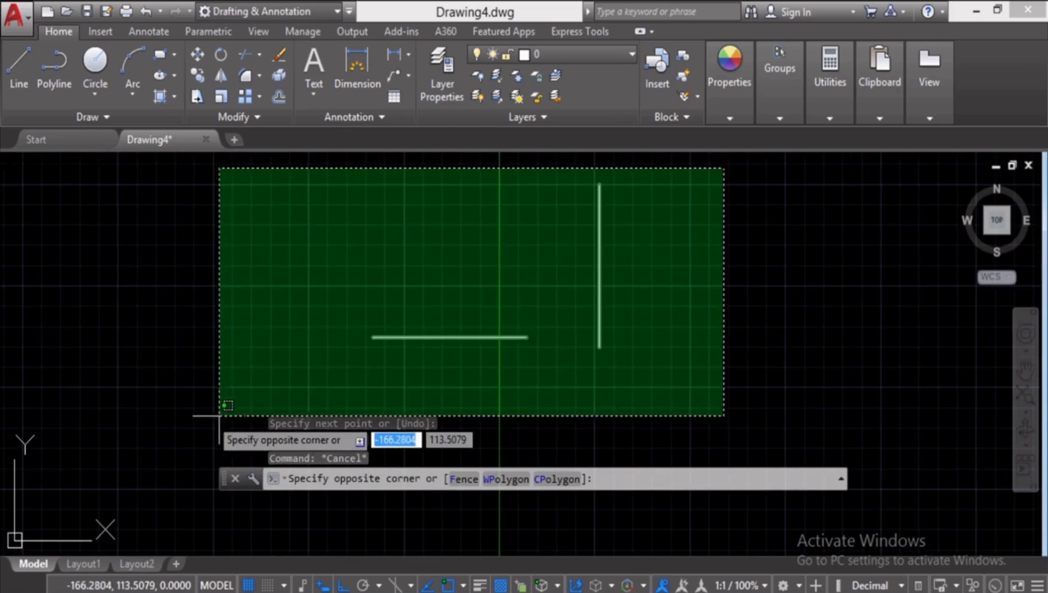
pyautogui.click(183, 445)
pyautogui.press('Delete')
pyautogui.press('Escape')
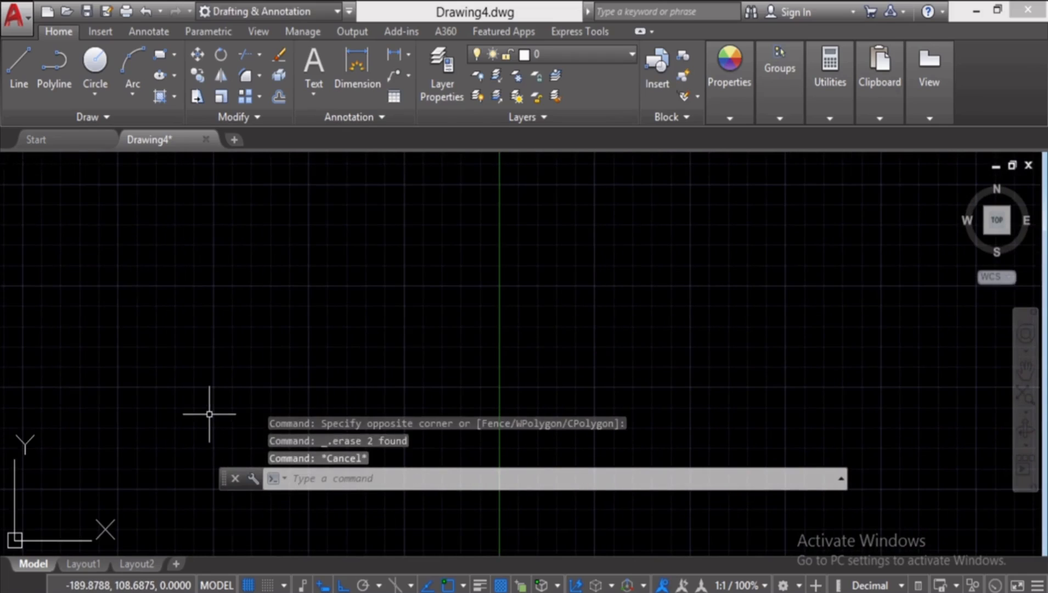
pyautogui.press('Escape')
pyautogui.press('Escape')
# Draw a stepped polyline across the vertical axis with five freehand segments running up, right, down, right and up
pyautogui.scroll(-1, 446, 312)
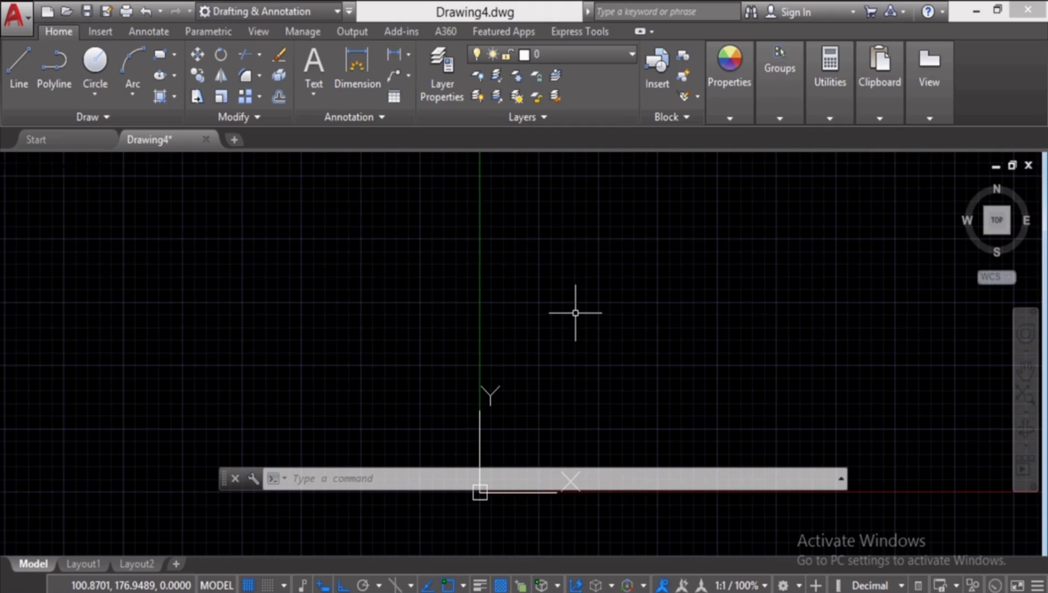
pyautogui.write('pl')
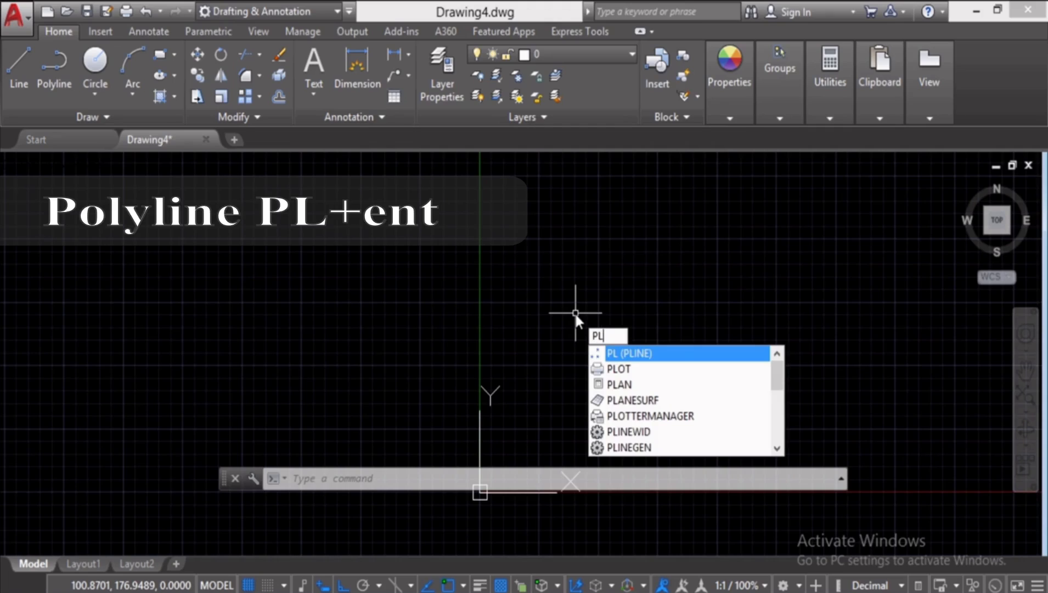
pyautogui.press('Return')
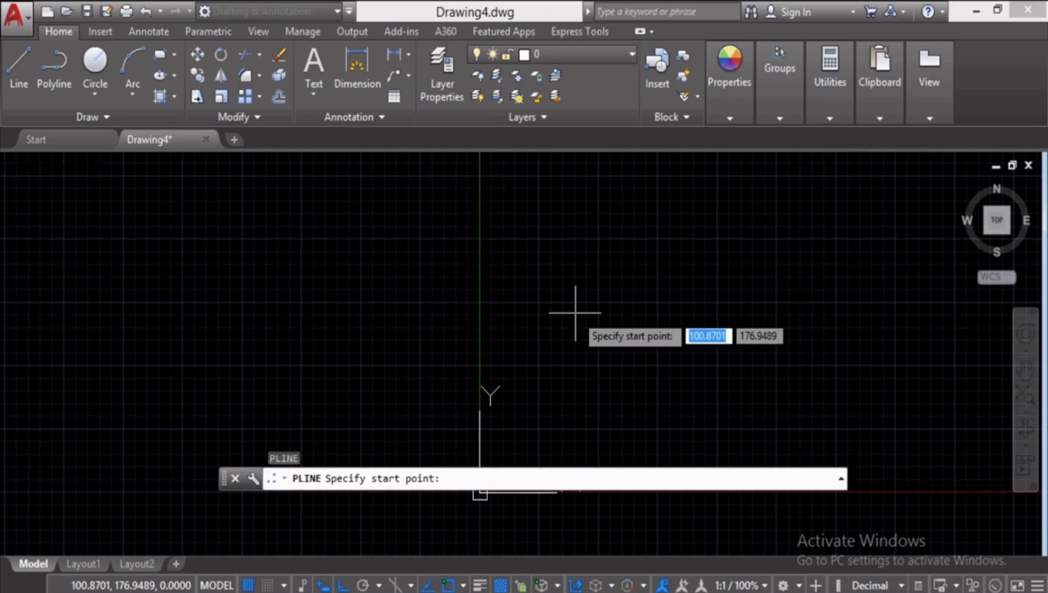
pyautogui.click(302, 365)
pyautogui.click(302, 242)
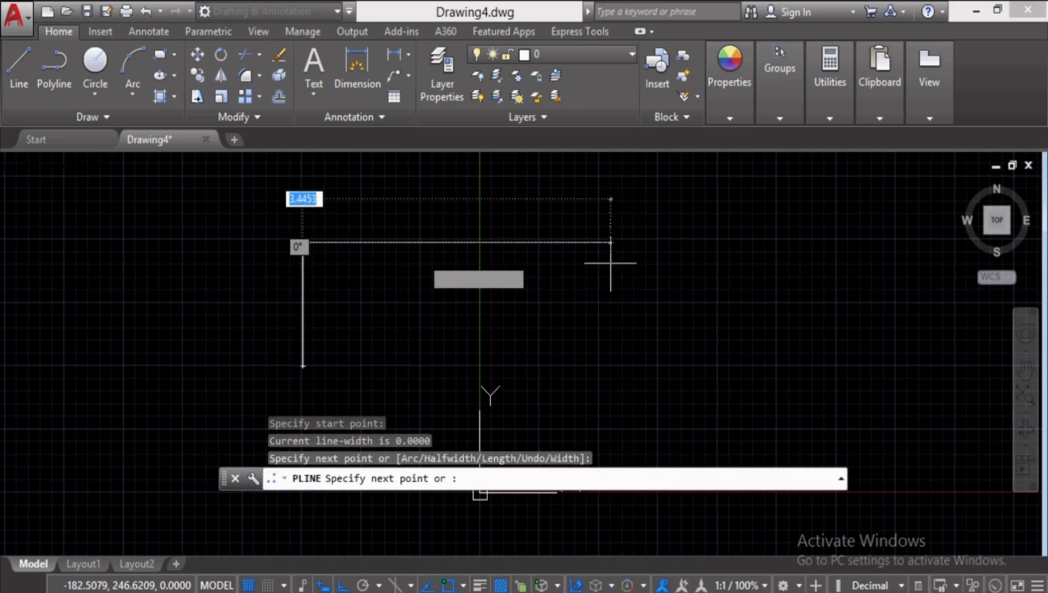
pyautogui.click(683, 242)
pyautogui.click(677, 386)
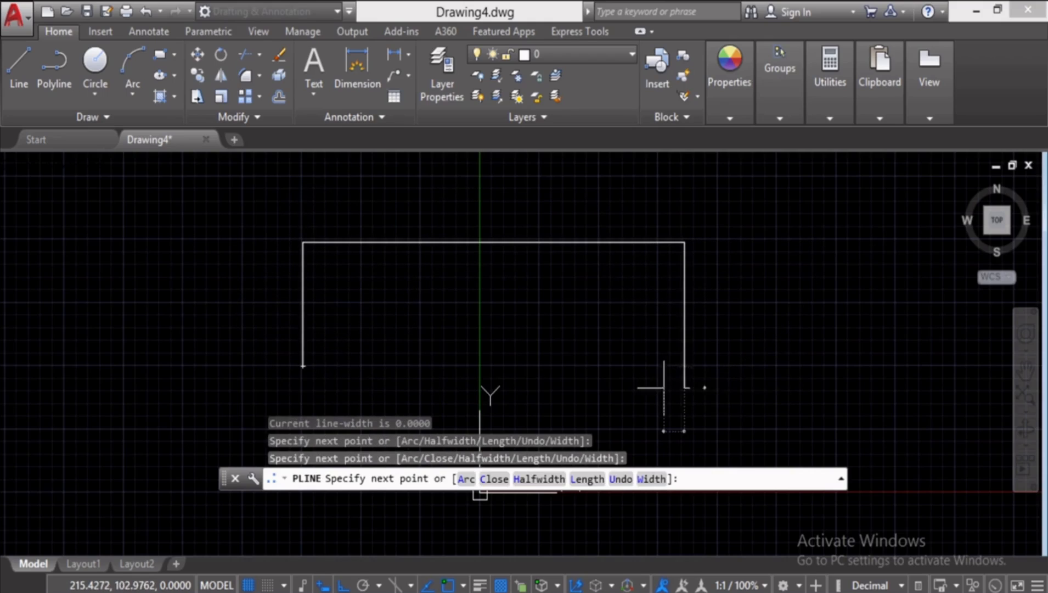
pyautogui.click(935, 387)
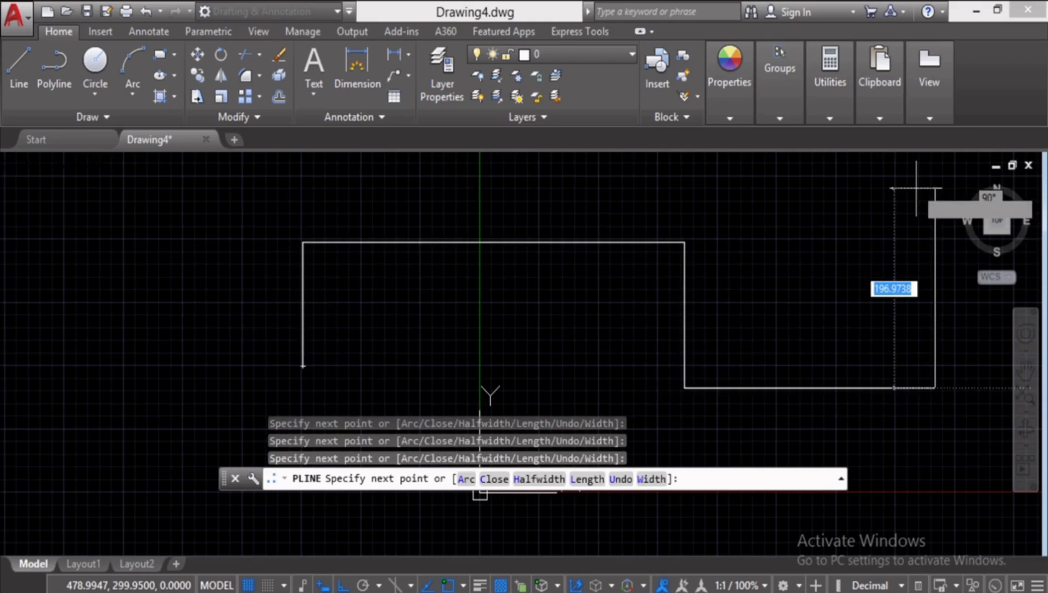
pyautogui.click(902, 158)
pyautogui.press('Return')
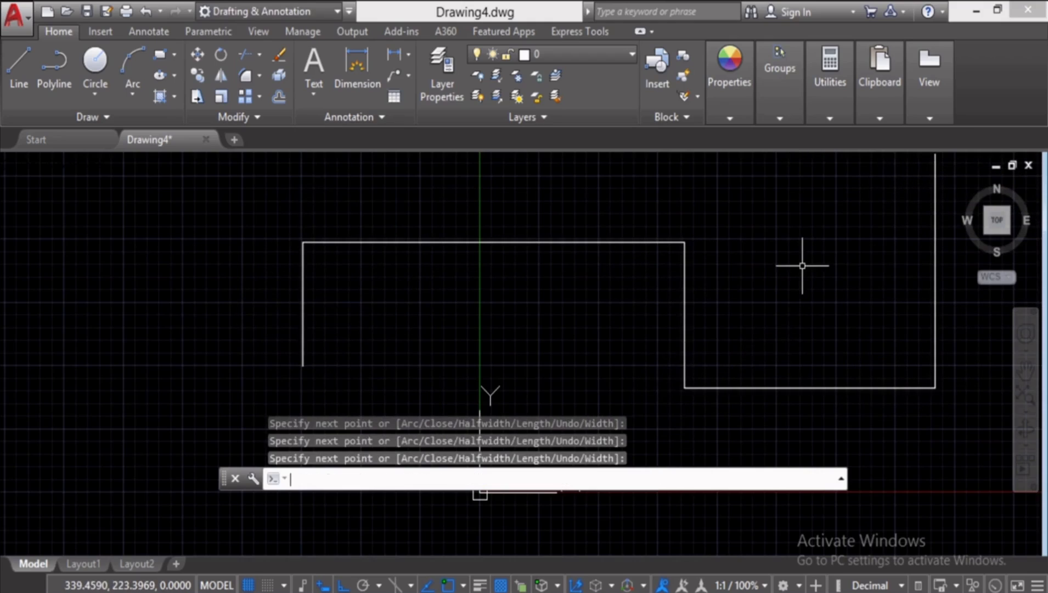
# Select the whole stepped polyline and erase it
pyautogui.scroll(-2, 797, 284)
pyautogui.moveTo(803, 275); pyautogui.dragTo(633, 286, button='middle')
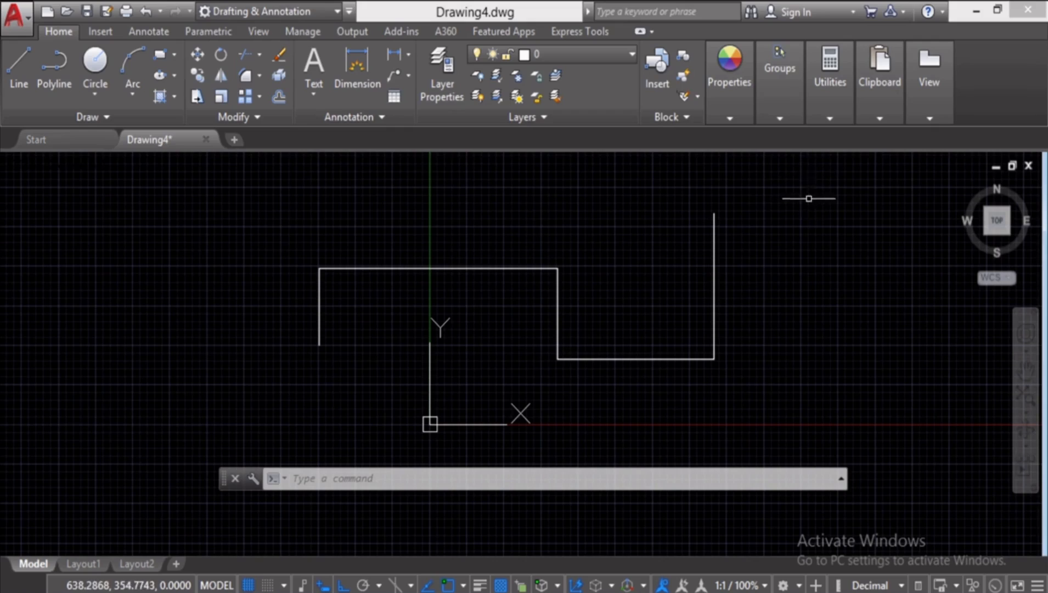
pyautogui.click(809, 198)
pyautogui.click(165, 404)
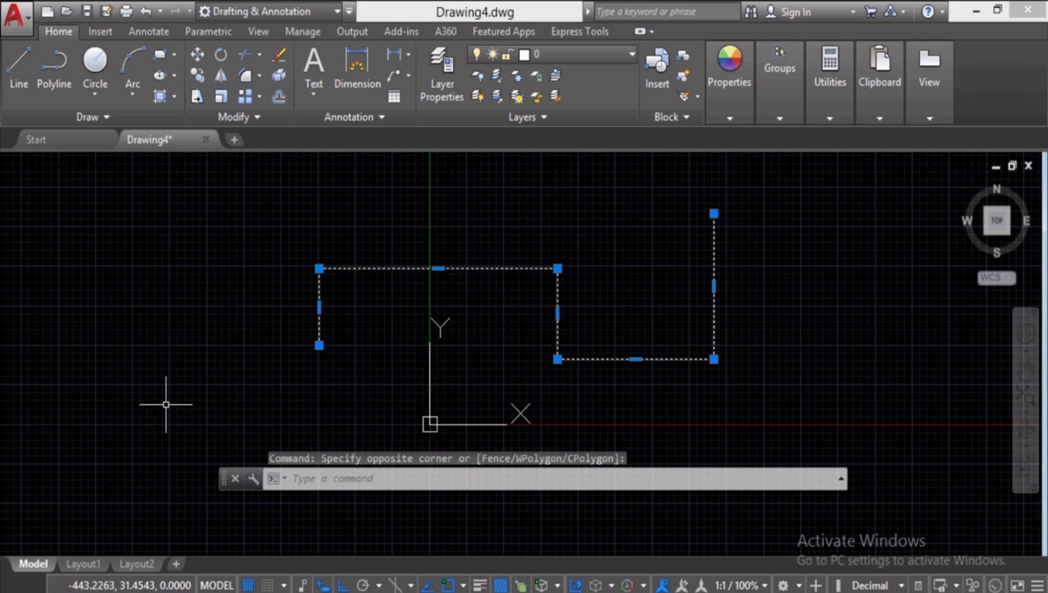
pyautogui.press('Delete')
pyautogui.press('Escape')
pyautogui.press('Escape')
pyautogui.press('Escape')
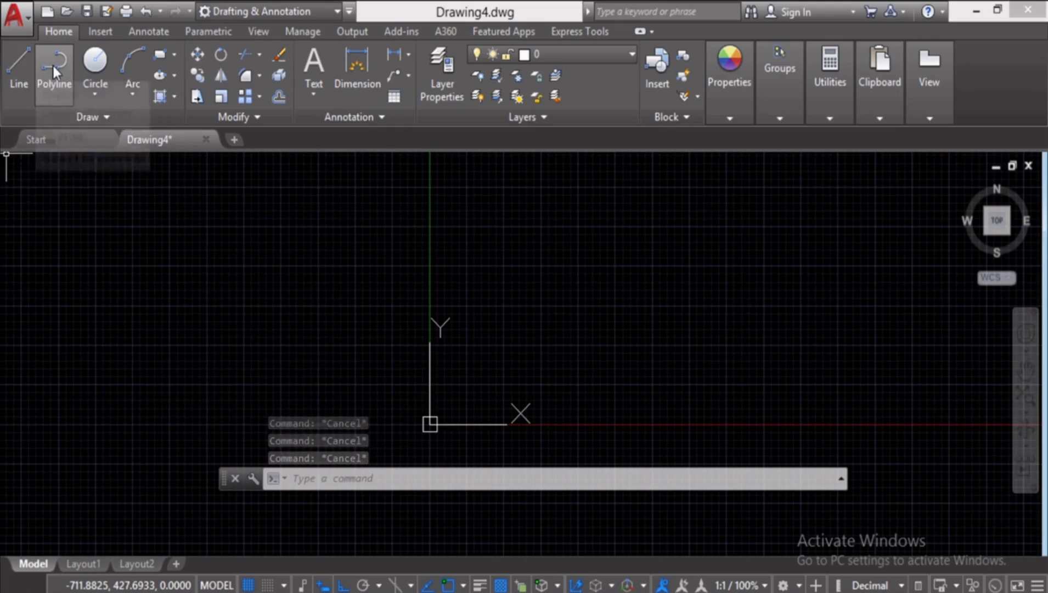
# Draw a square with 100-unit sides using the Line command to the right of the vertical axis, finishing with the Close option
pyautogui.click(21, 75)
pyautogui.click(508, 219)
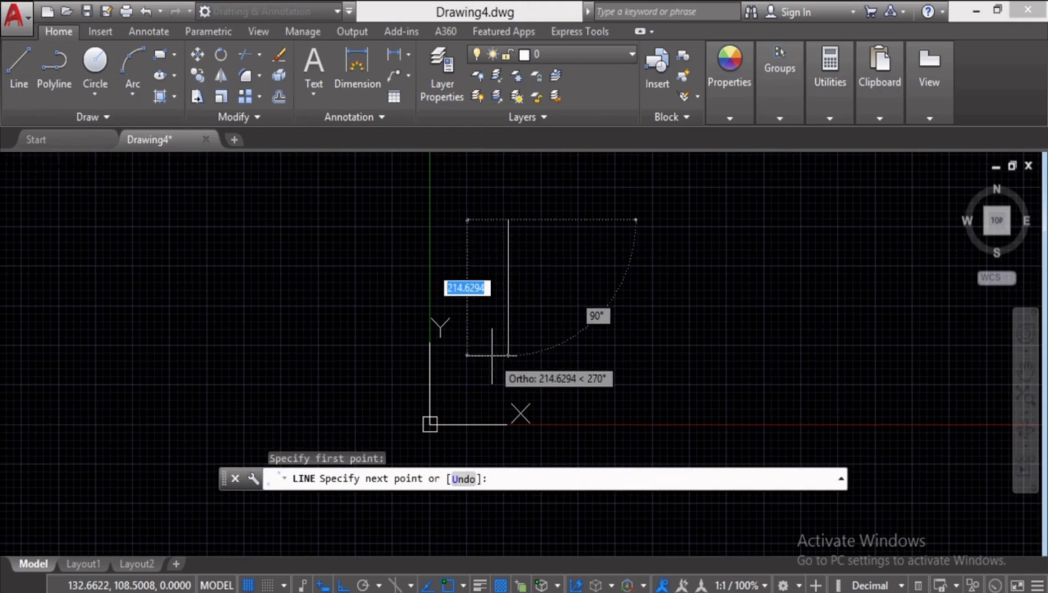
pyautogui.write('100')
pyautogui.press('Return')
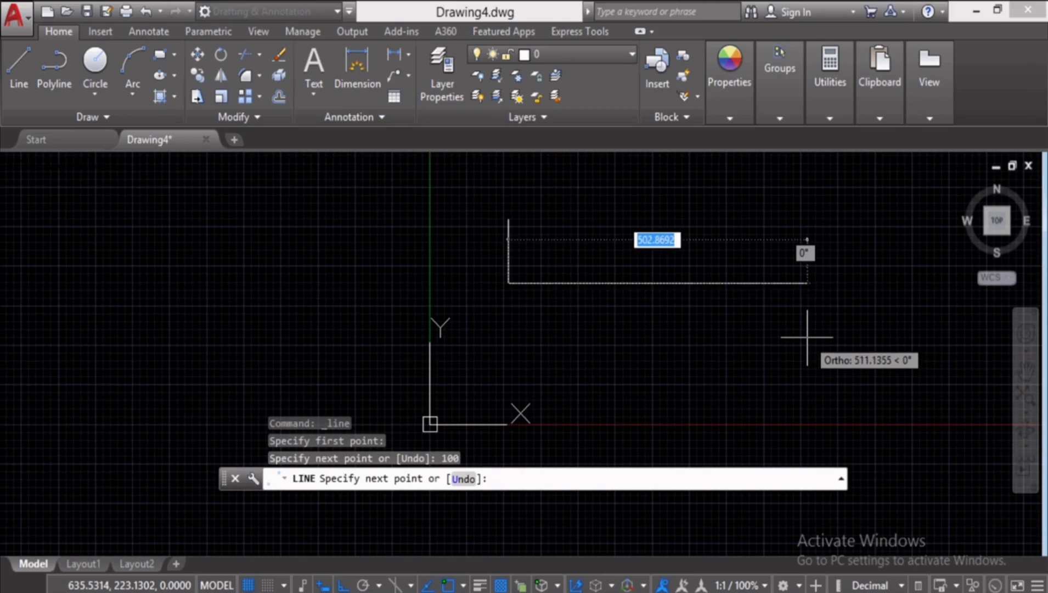
pyautogui.write('100')
pyautogui.press('Return')
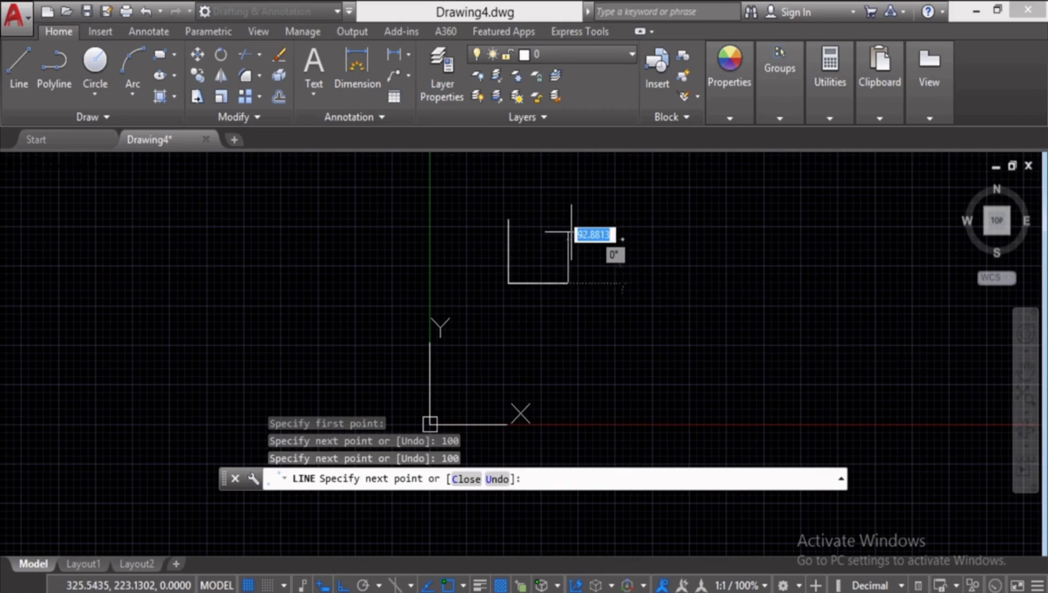
pyautogui.write('100')
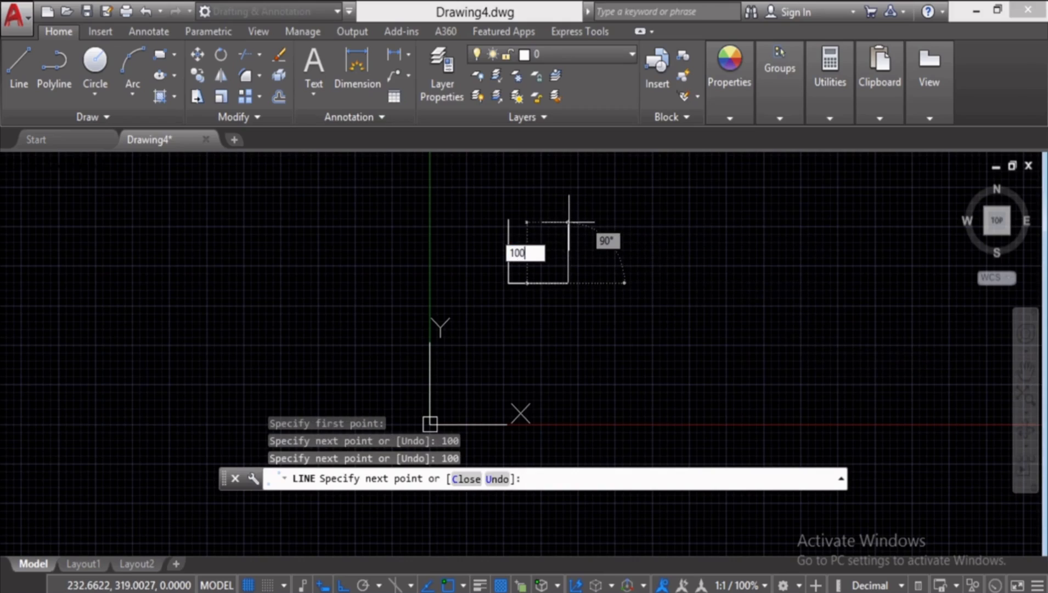
pyautogui.press('Return')
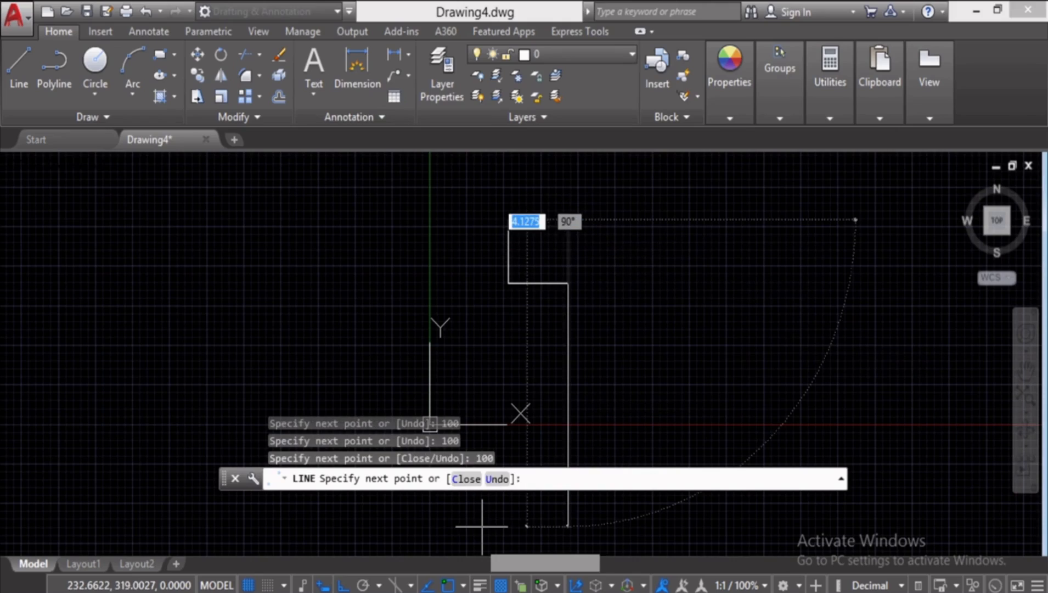
pyautogui.click(470, 479)
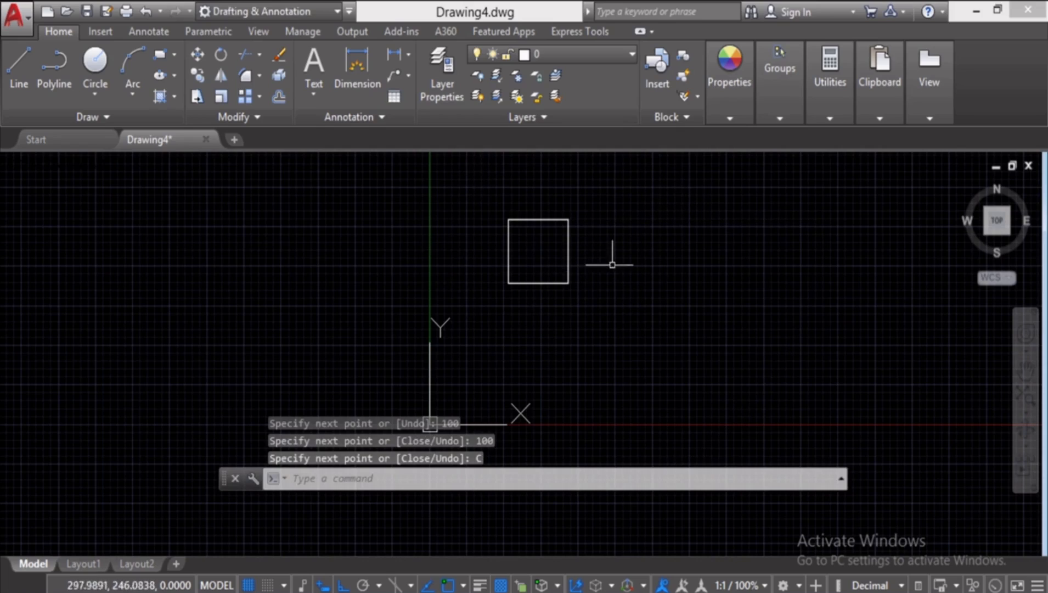
pyautogui.press('Escape')
pyautogui.press('Escape')
pyautogui.press('Escape')
# Draw a second square with 100-unit sides as a closed polyline to the right of the first square, and select it
pyautogui.scroll(2, 612, 231)
pyautogui.scroll(2, 612, 227)
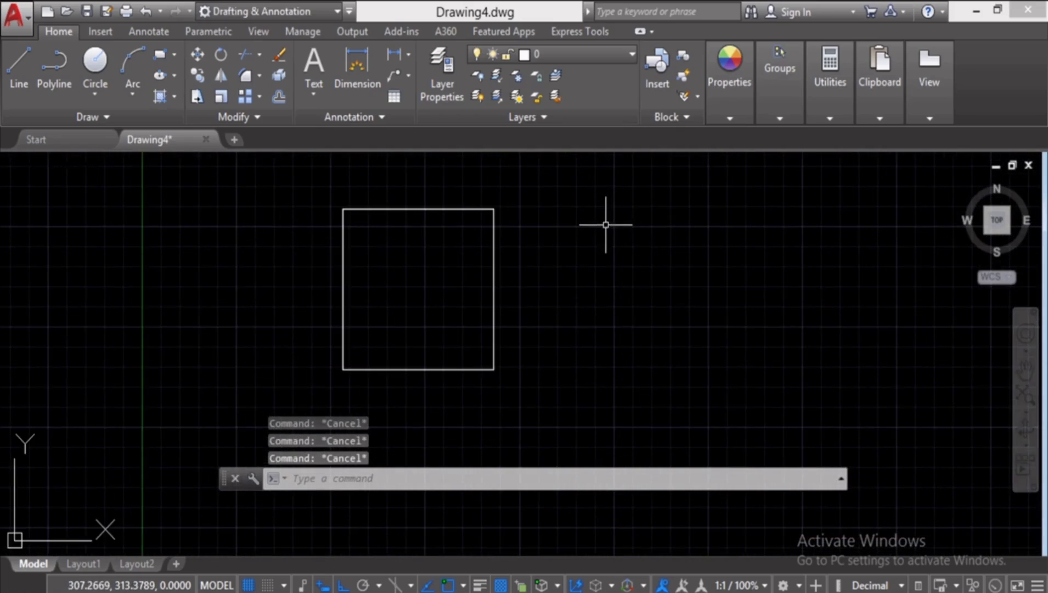
pyautogui.moveTo(606, 225); pyautogui.dragTo(594, 237, button='middle')
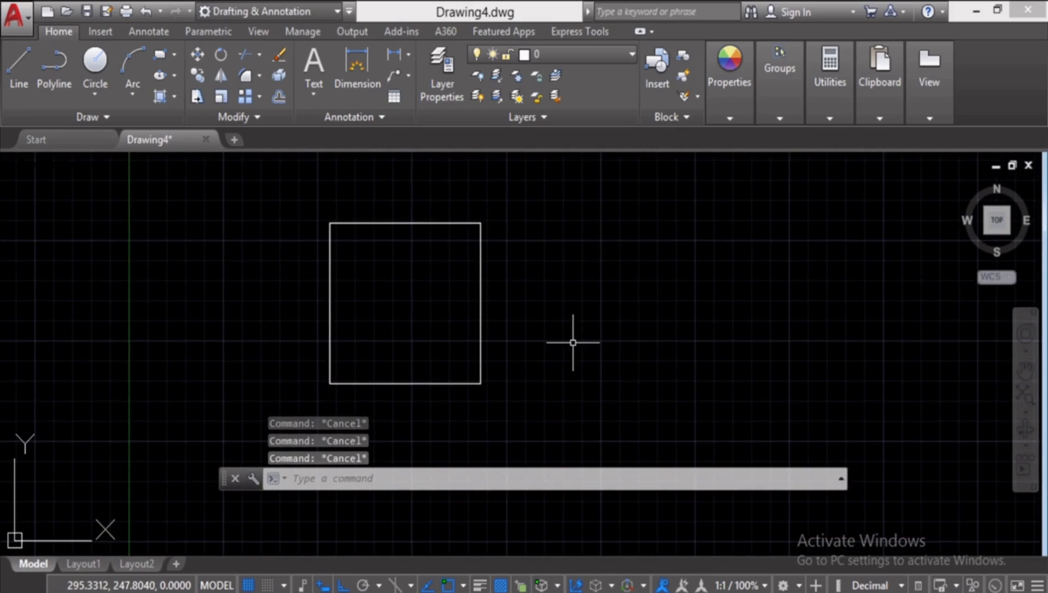
pyautogui.click(47, 71)
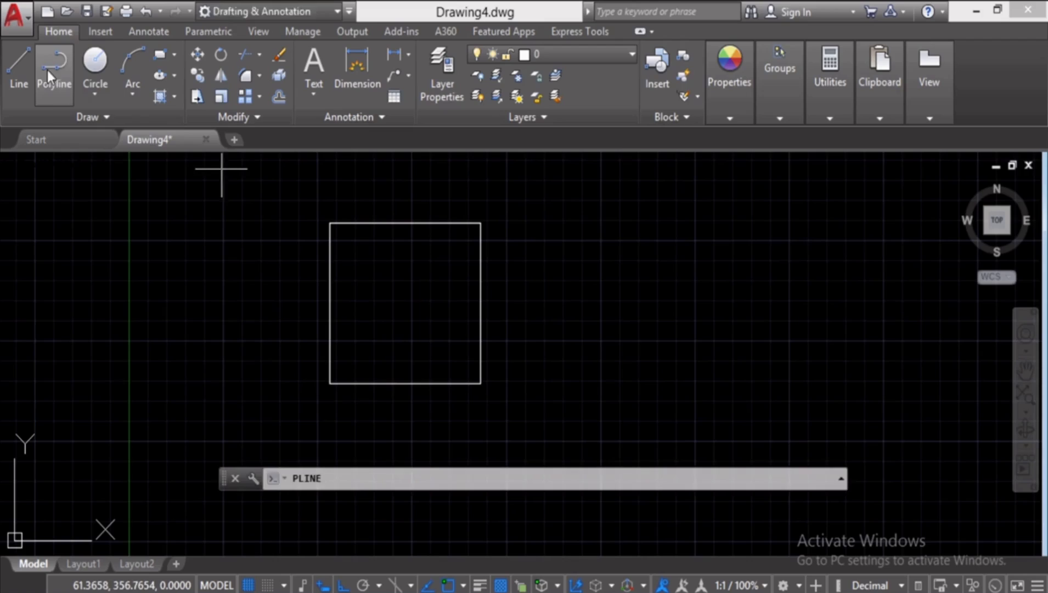
pyautogui.click(612, 219)
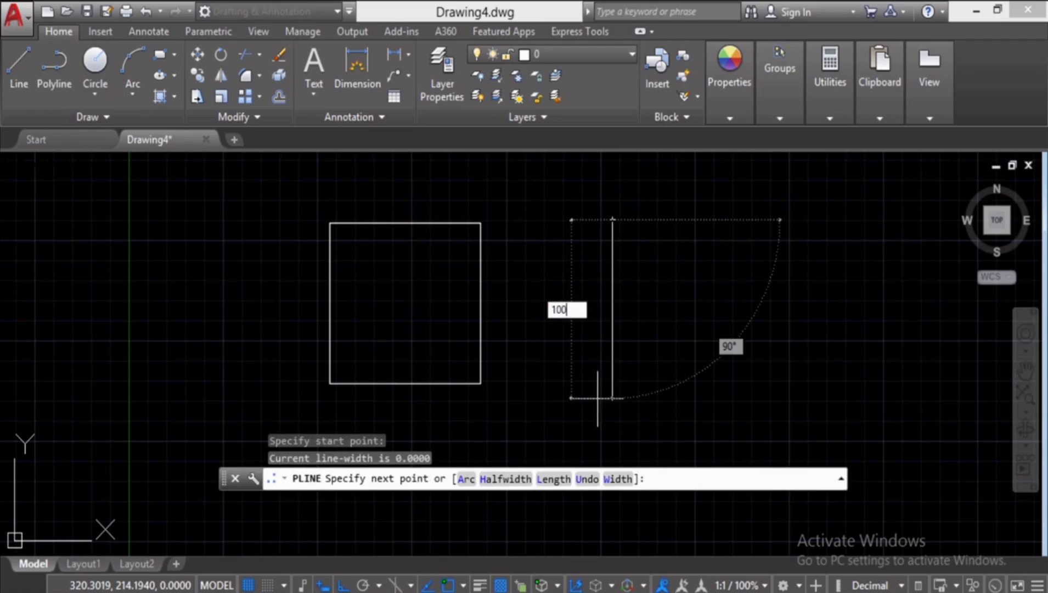
pyautogui.write('100')
pyautogui.press('Return')
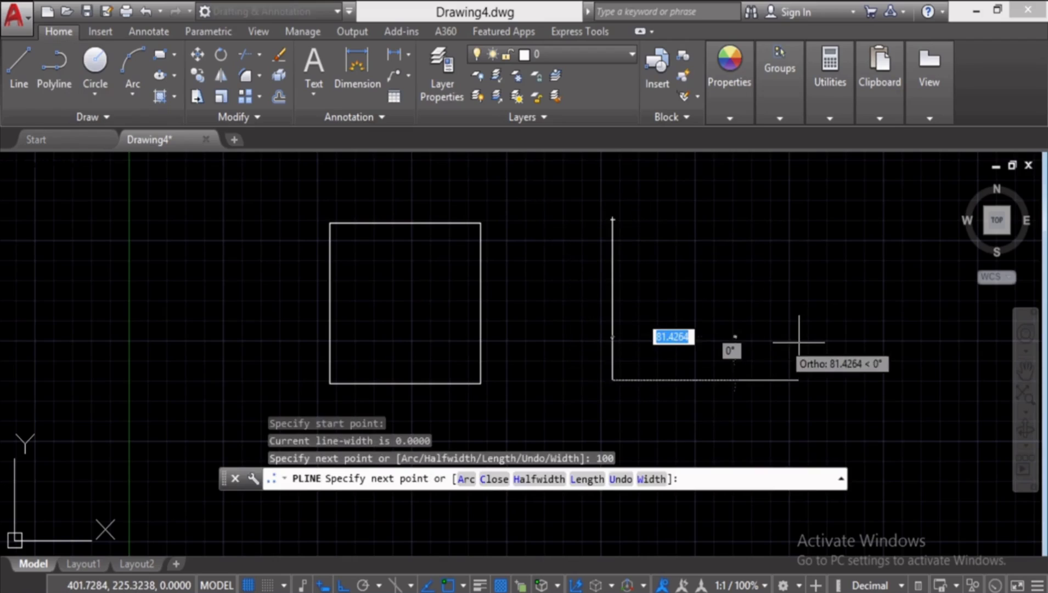
pyautogui.write('100')
pyautogui.press('Return')
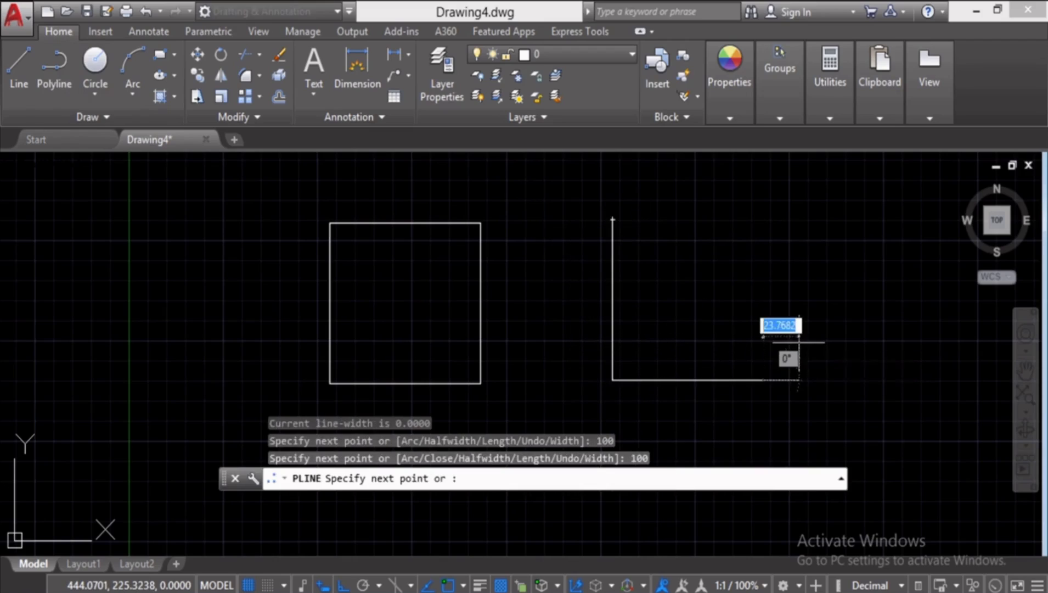
pyautogui.write('100')
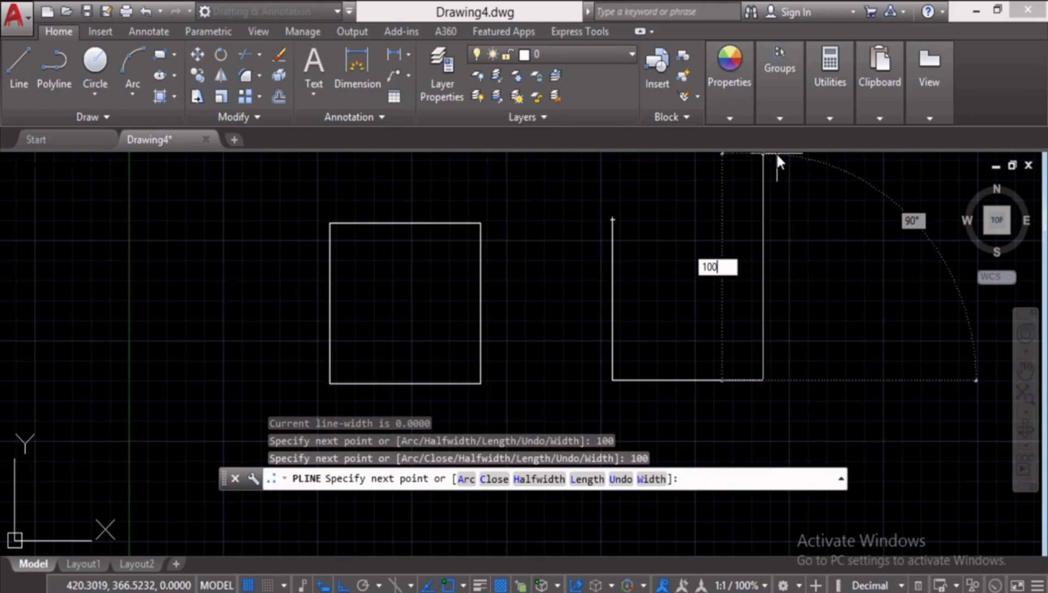
pyautogui.press('Return')
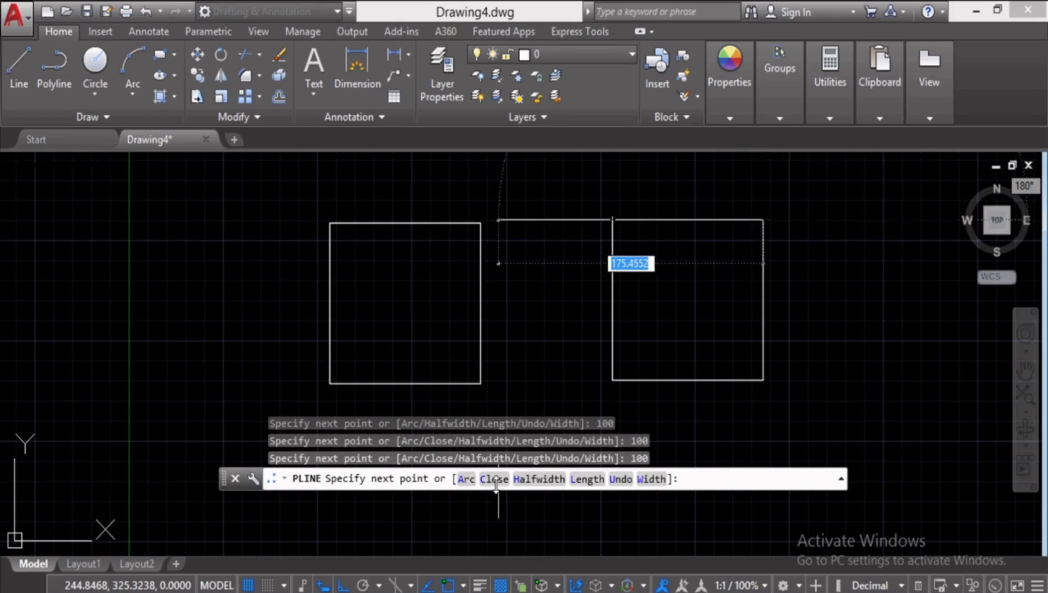
pyautogui.press('Escape')
pyautogui.press('Escape')
pyautogui.press('Escape')
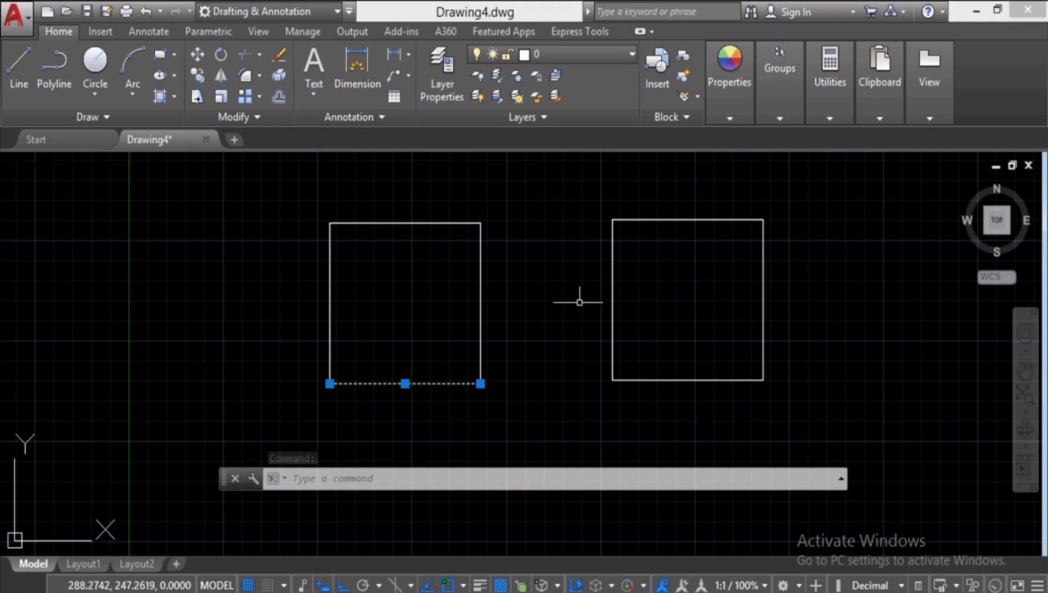
pyautogui.click(714, 381)
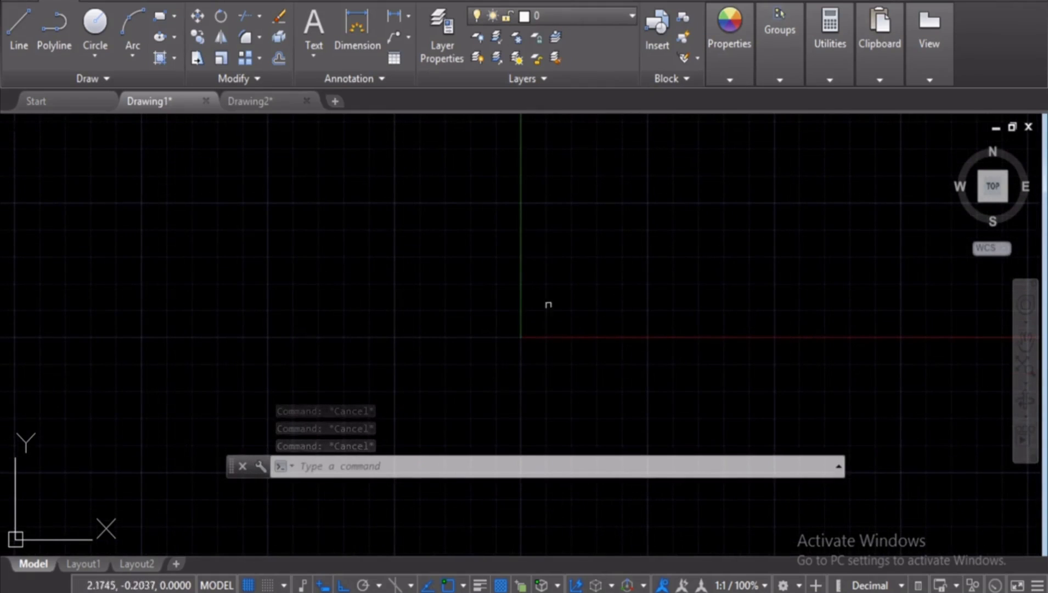
# Review the list of polyline options in Drawing2 and return to Drawing1
pyautogui.click(263, 103)
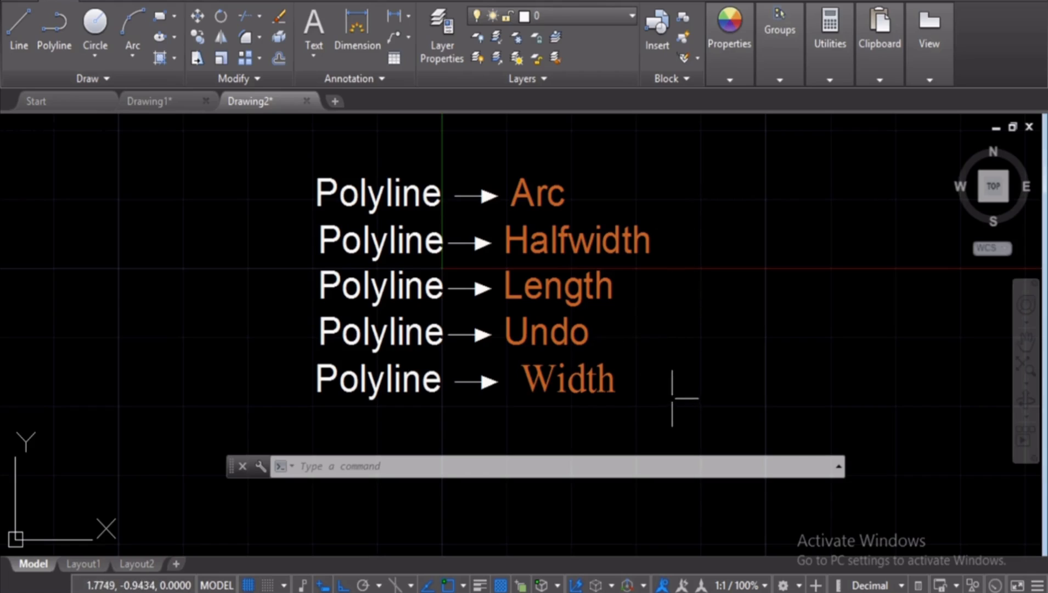
pyautogui.click(152, 102)
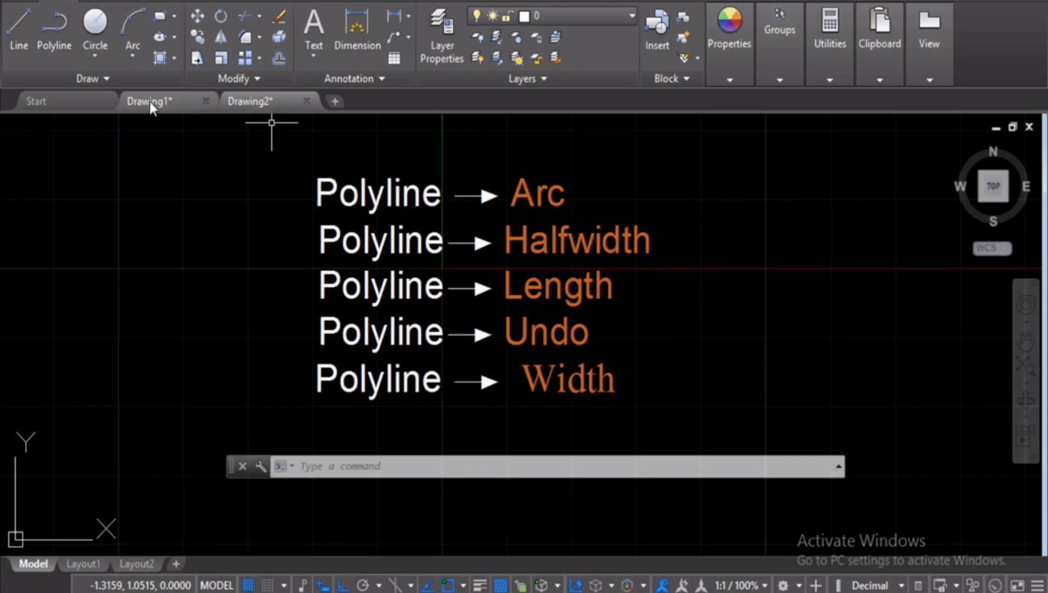
pyautogui.press('Escape')
pyautogui.press('Escape')
pyautogui.press('Escape')
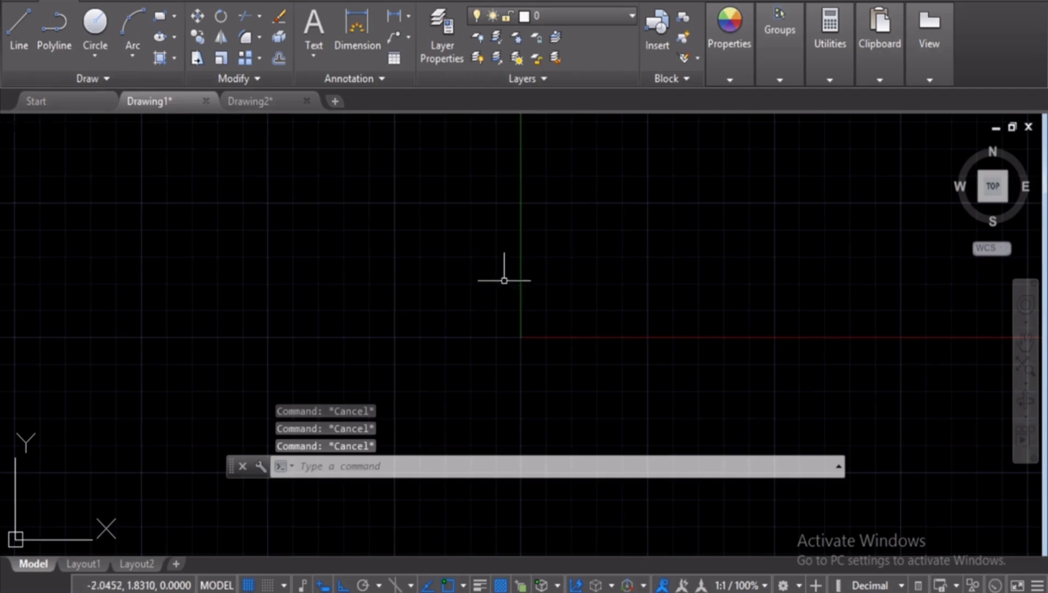
# Start a polyline left of the vertical axis with an arc segment of radius 5, ending about 4.5 units horizontally to the right
pyautogui.click(53, 34)
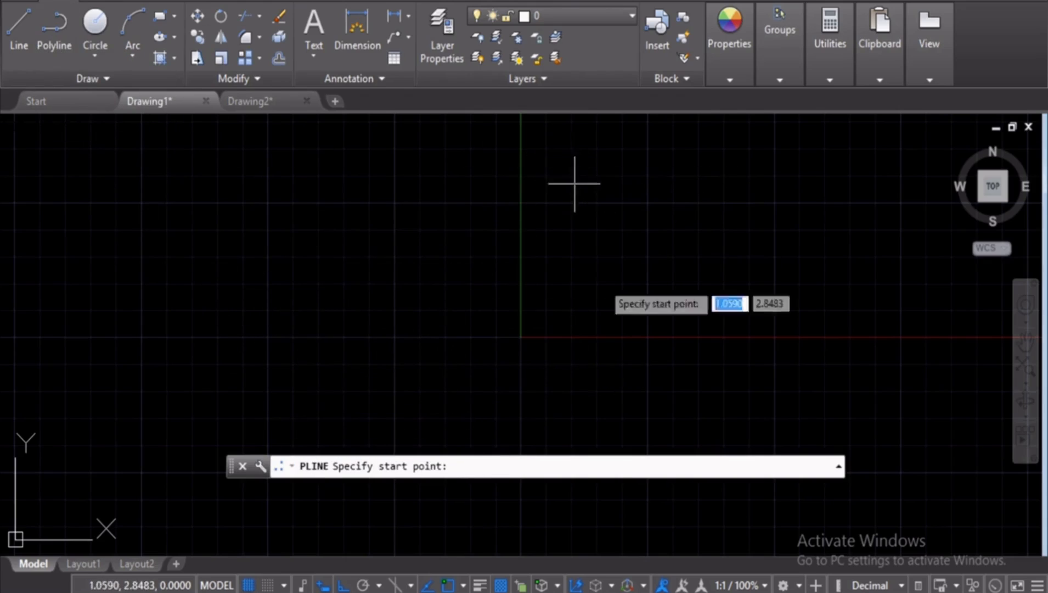
pyautogui.click(361, 286)
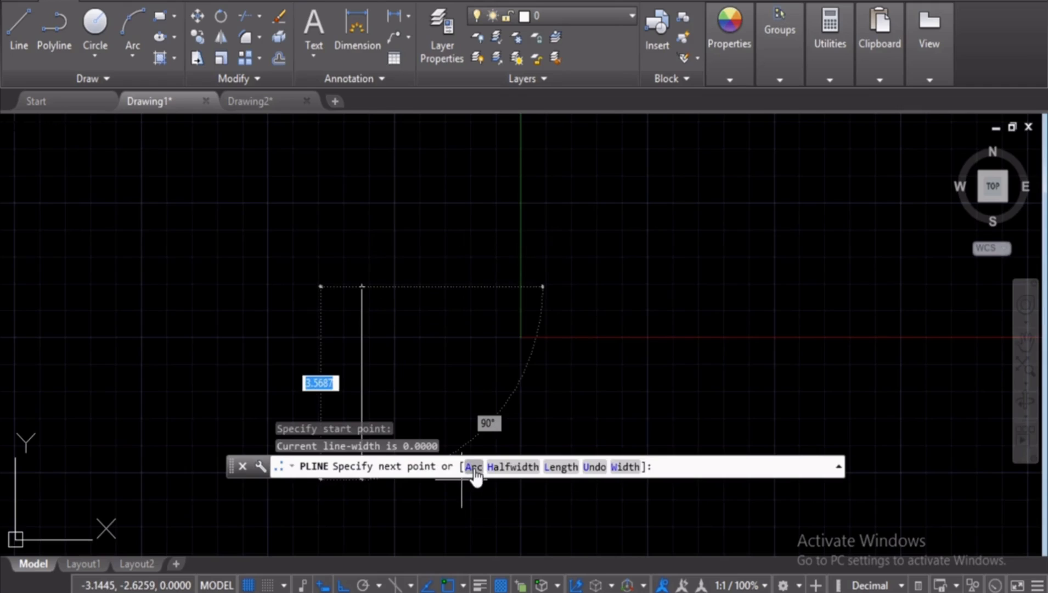
pyautogui.click(474, 467)
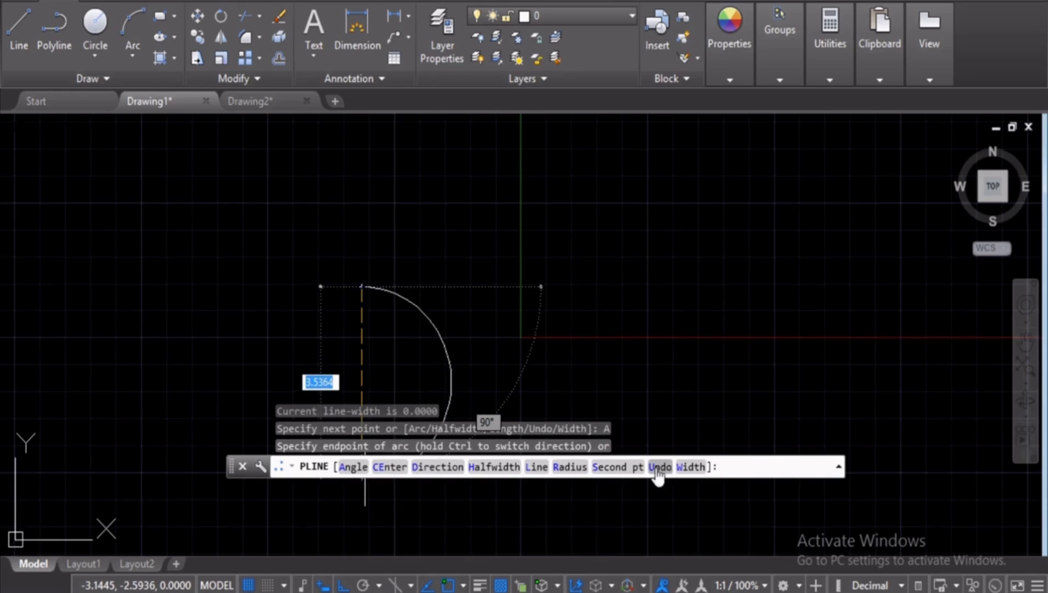
pyautogui.click(572, 469)
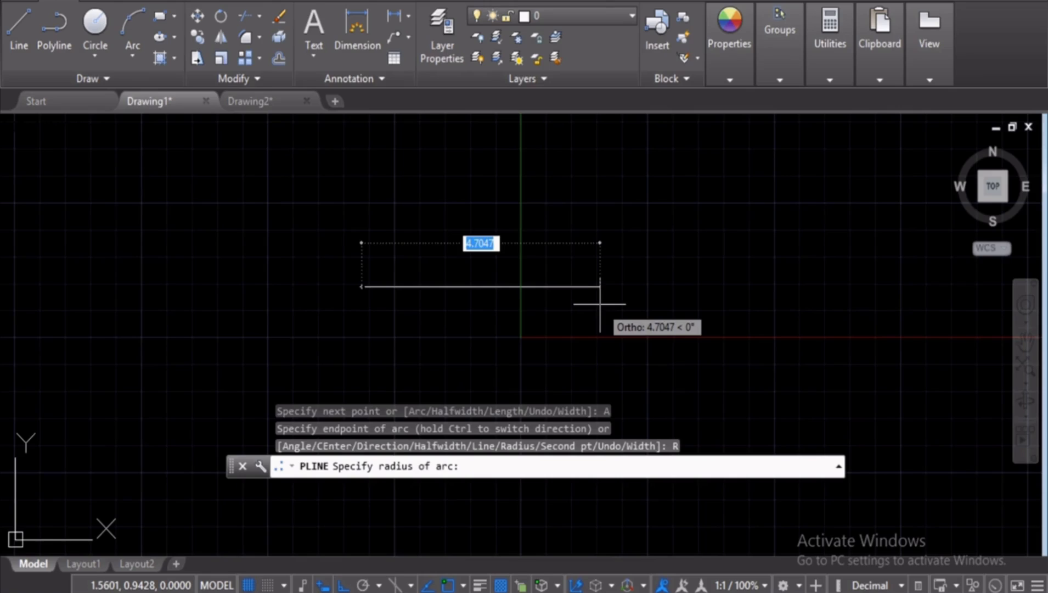
pyautogui.write('5')
pyautogui.press('Return')
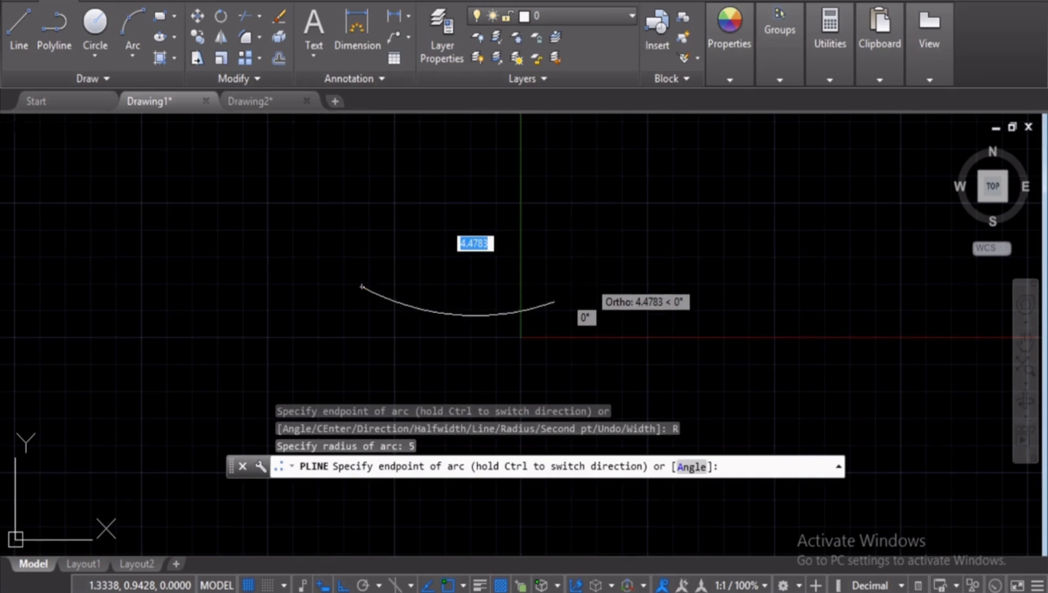
pyautogui.click(588, 285)
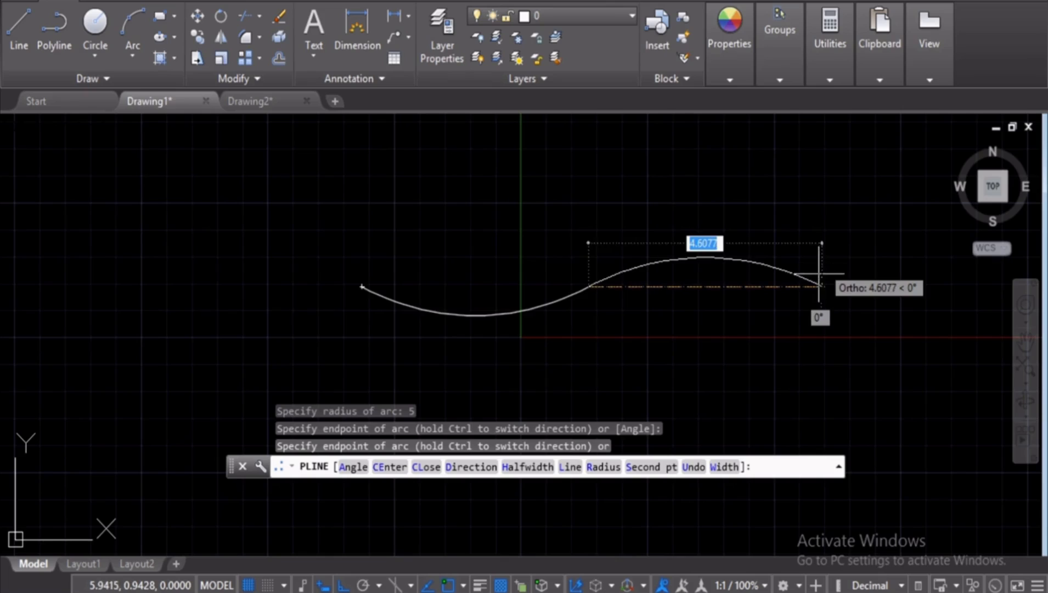
# Continue the polyline with three more arc segments, each ending 5 units horizontally to the right of the previous endpoint
pyautogui.moveTo(819, 273); pyautogui.dragTo(521, 283, button='middle')
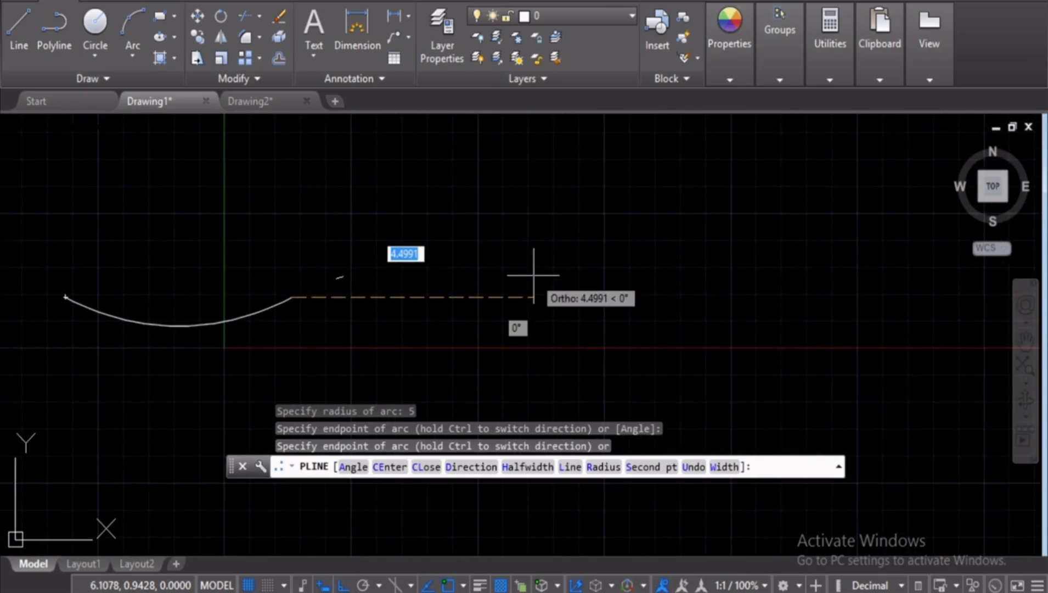
pyautogui.write('5')
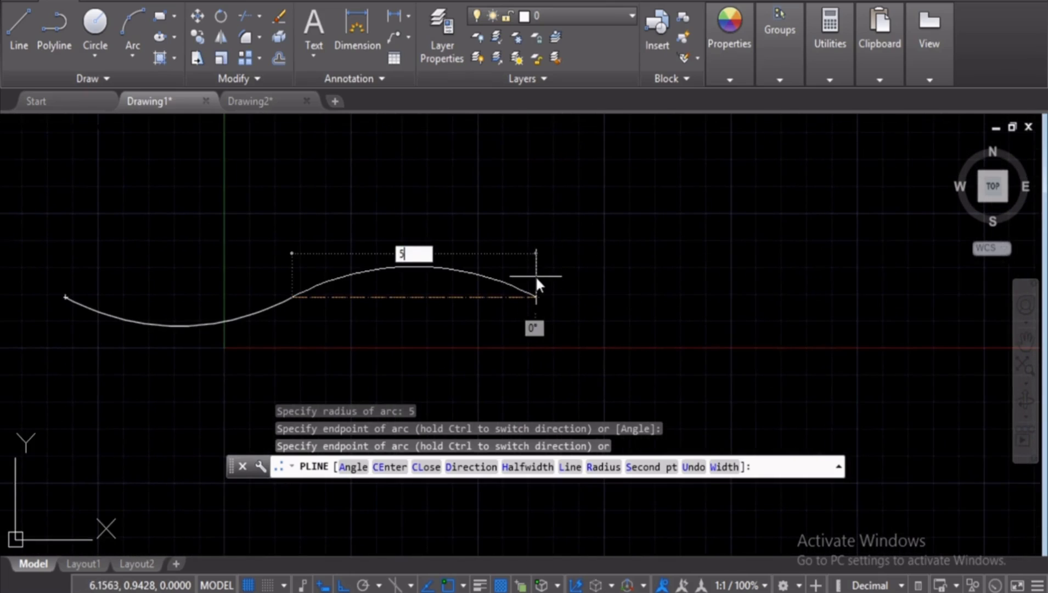
pyautogui.press('Return')
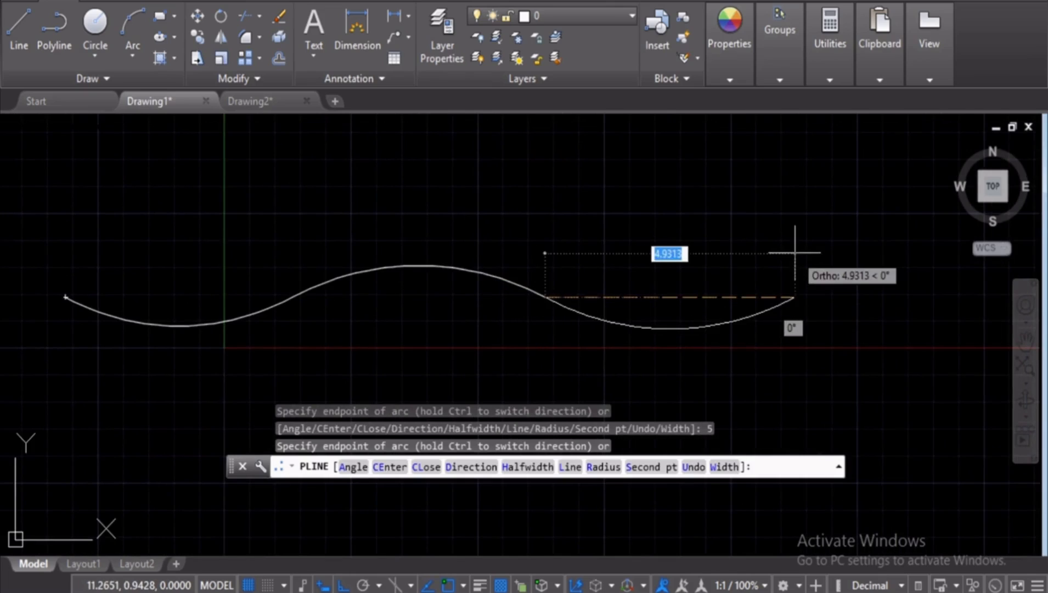
pyautogui.write('5')
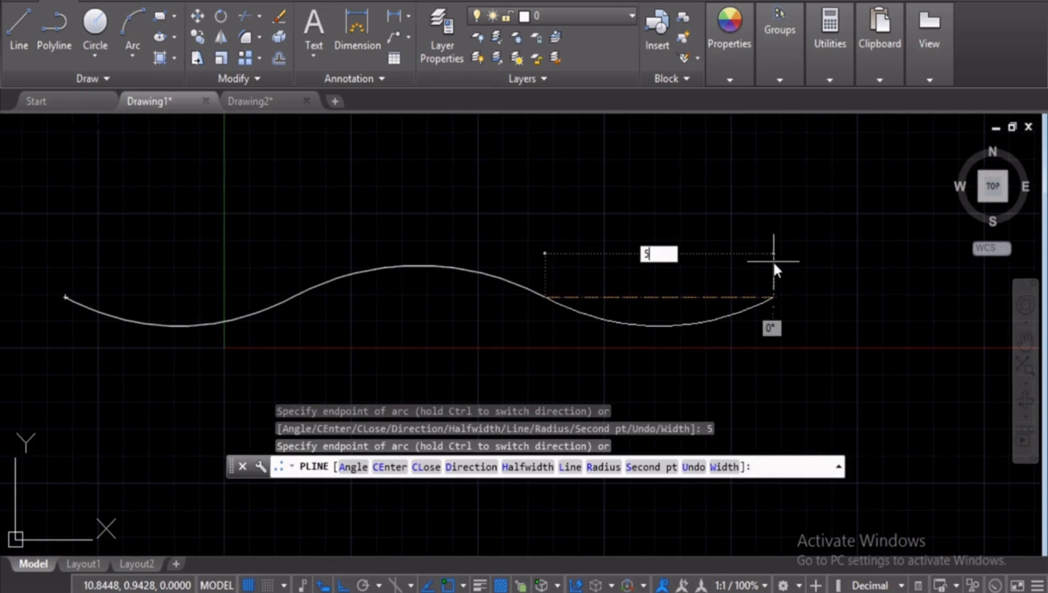
pyautogui.press('Return')
pyautogui.scroll(-5, 738, 271)
pyautogui.moveTo(742, 294)
pyautogui.mouseDown(button='middle')
pyautogui.moveTo(614, 300)
pyautogui.moveTo(541, 317)
pyautogui.mouseUp(button='middle')
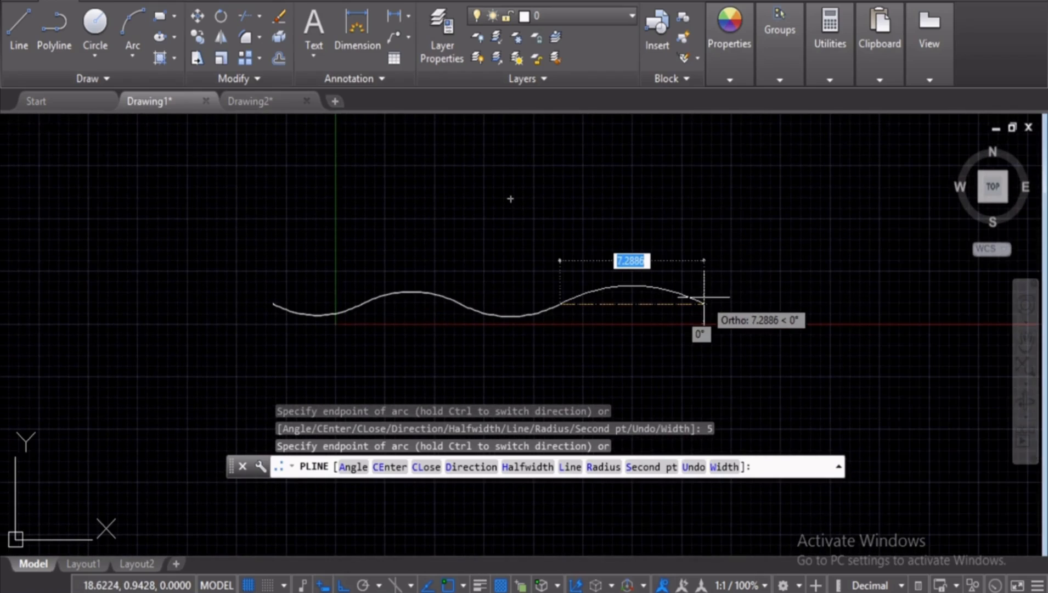
pyautogui.write('5')
pyautogui.press('Return')
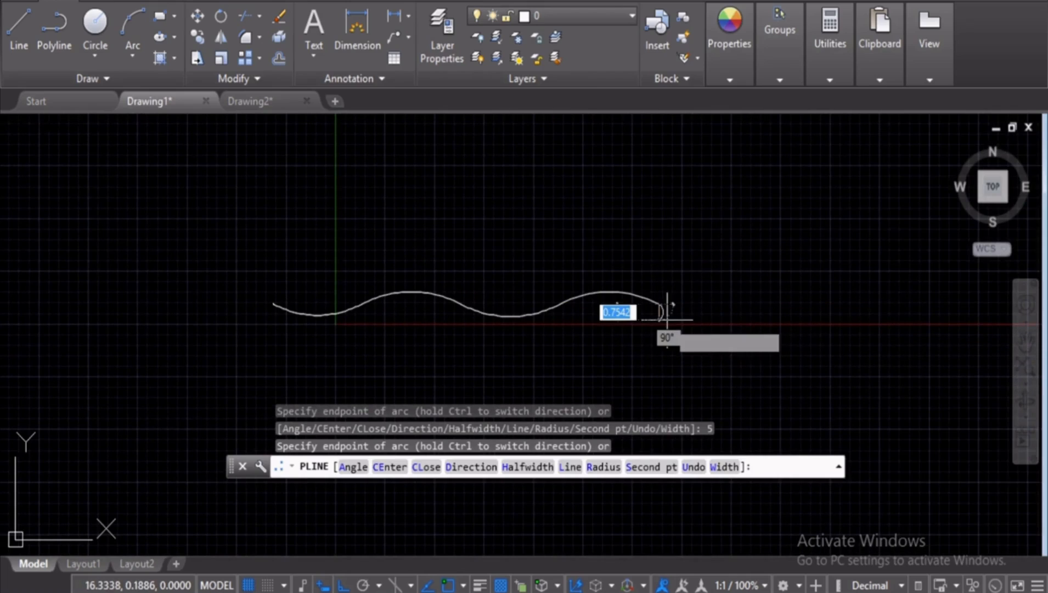
# Switch the polyline back to straight segments with the Line option, add a 10-unit segment horizontally to the right, and finish it
pyautogui.click(570, 473)
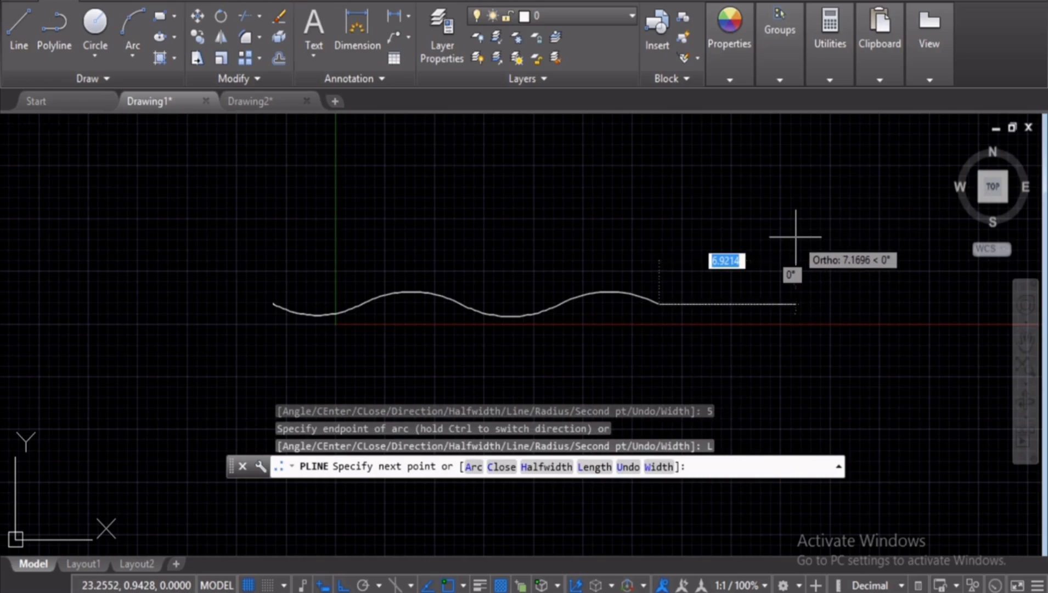
pyautogui.write('10')
pyautogui.press('Return')
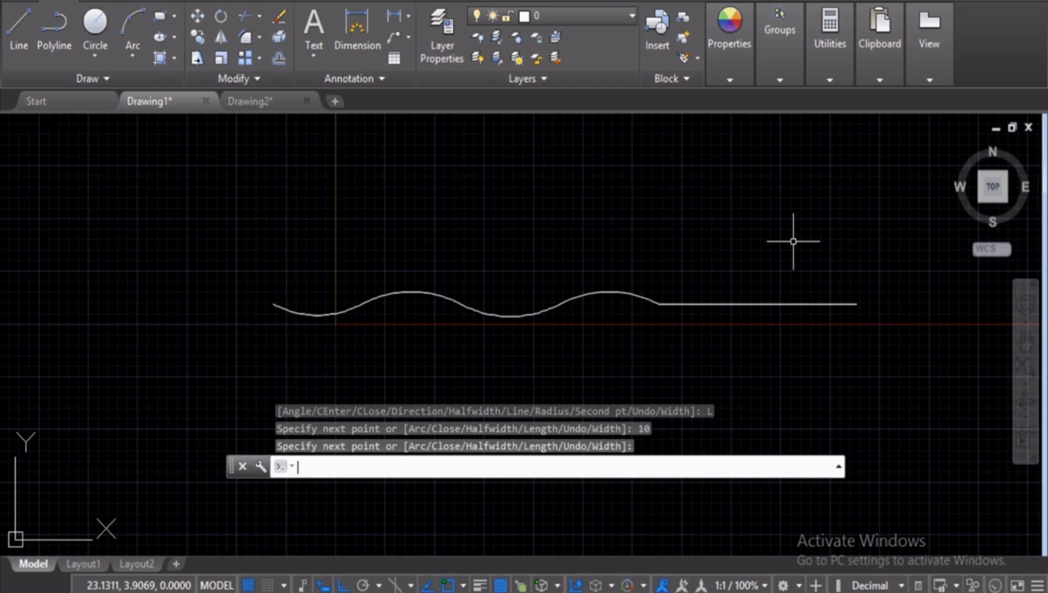
pyautogui.press('Escape')
pyautogui.press('Escape')
pyautogui.press('Escape')
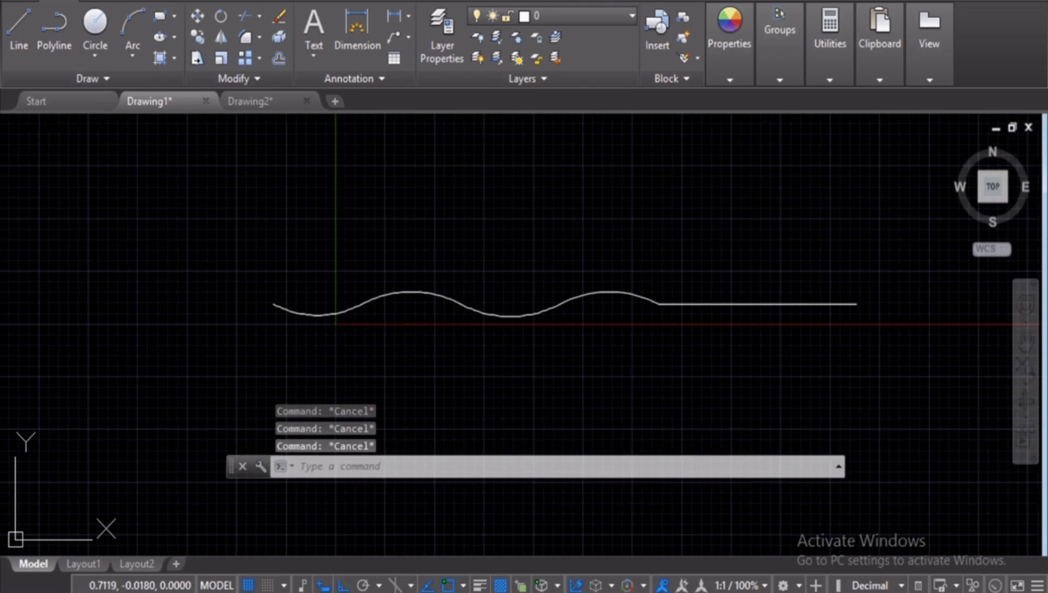
# Select the whole wavy polyline with a window selection and delete it
pyautogui.scroll(2, 351, 323)
pyautogui.moveTo(665, 339)
pyautogui.mouseDown(button='middle')
pyautogui.moveTo(523, 343)
pyautogui.moveTo(514, 334)
pyautogui.mouseUp(button='middle')
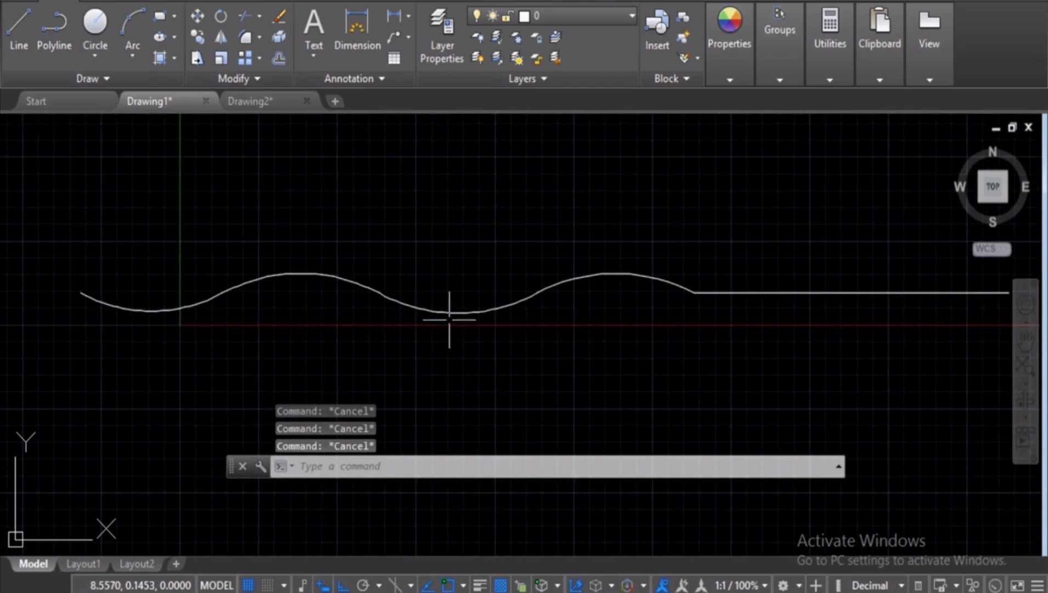
pyautogui.scroll(-2, 598, 313)
pyautogui.scroll(-2, 598, 313)
pyautogui.scroll(2, 510, 299)
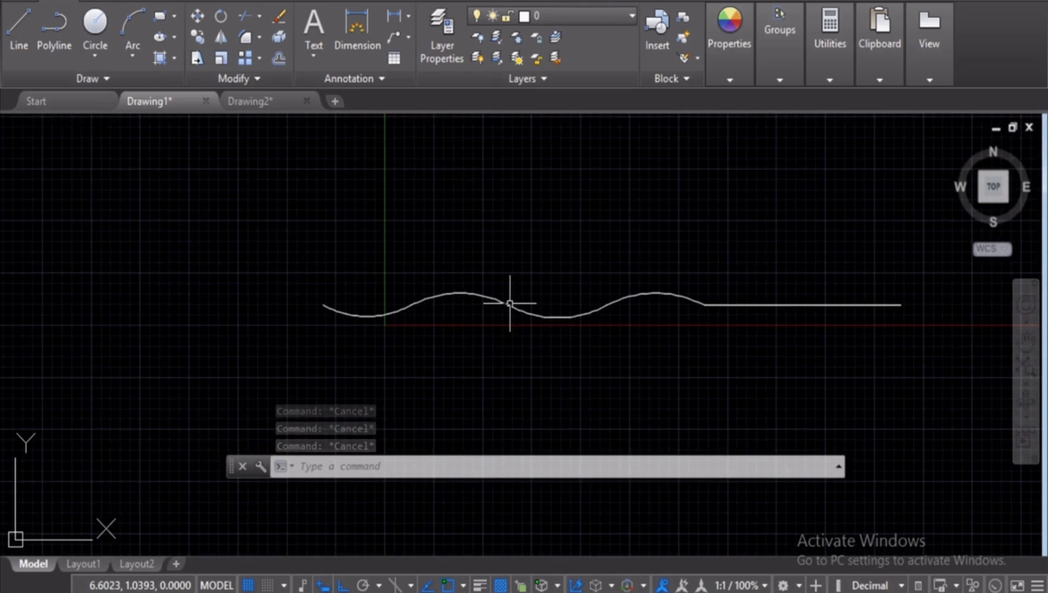
pyautogui.press('Escape')
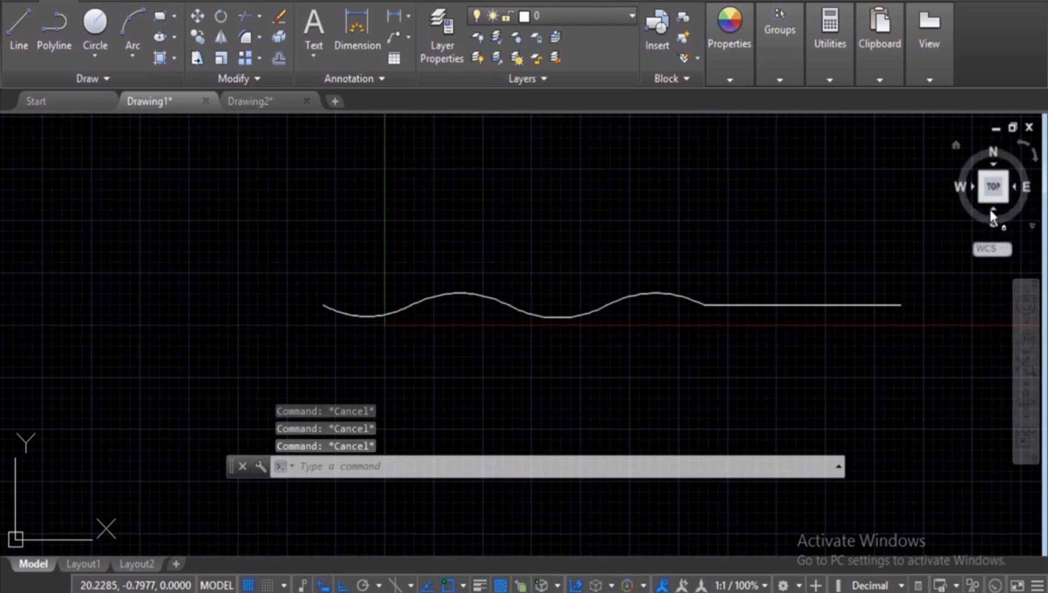
pyautogui.click(295, 216)
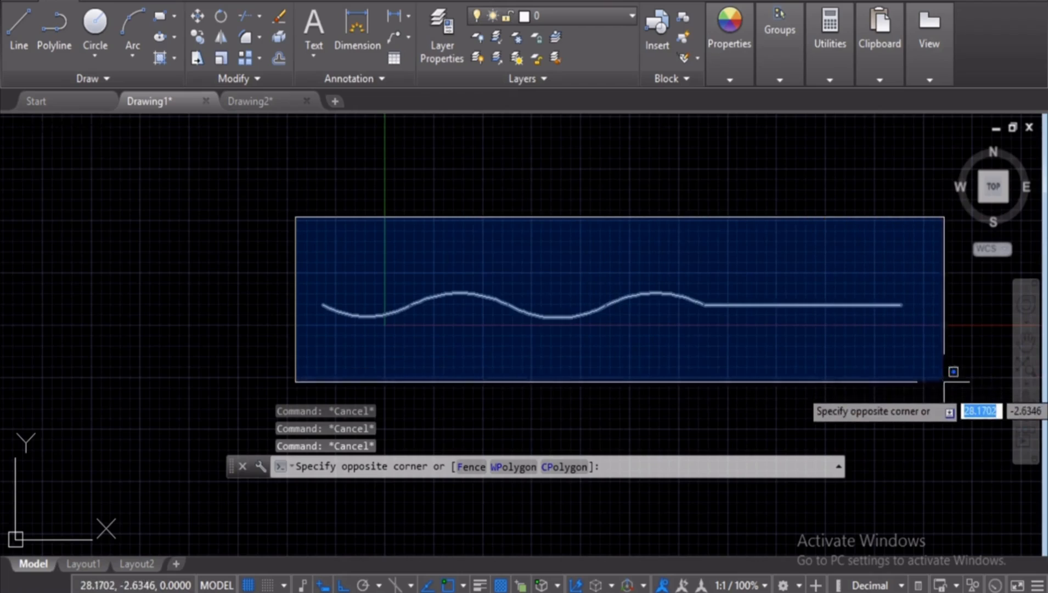
pyautogui.click(965, 388)
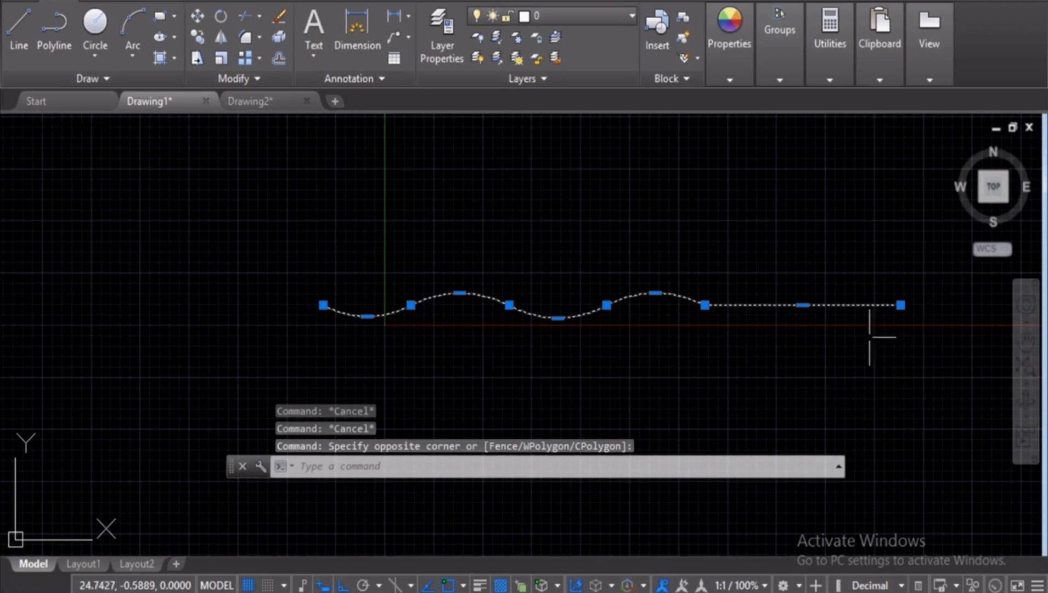
pyautogui.press('Delete')
pyautogui.press('Escape')
pyautogui.press('Escape')
pyautogui.press('Escape')
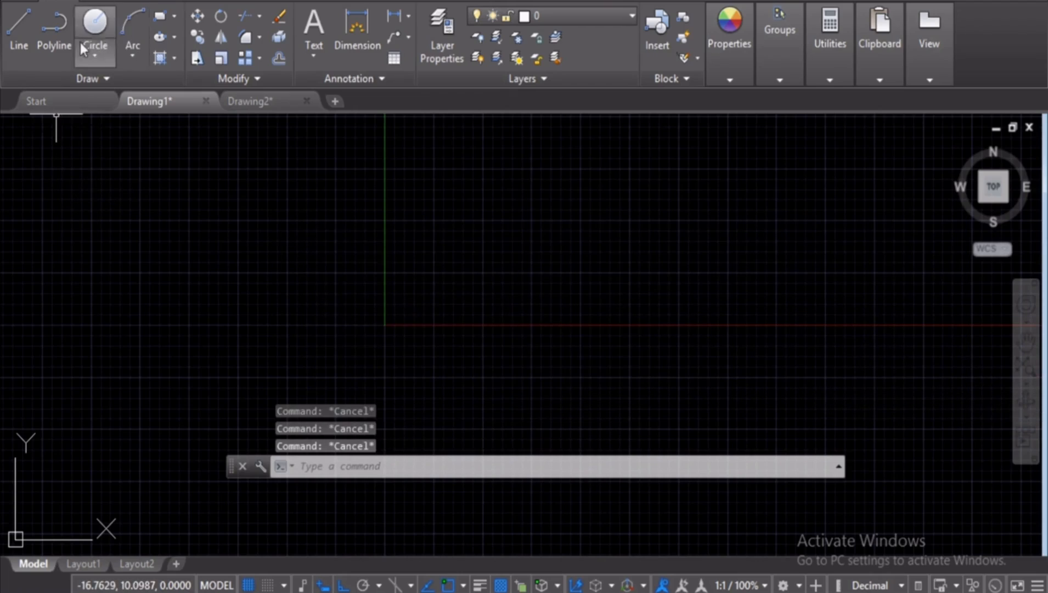
# Start a new polyline left of the vertical axis with a 10-unit horizontal segment to the right
pyautogui.click(53, 43)
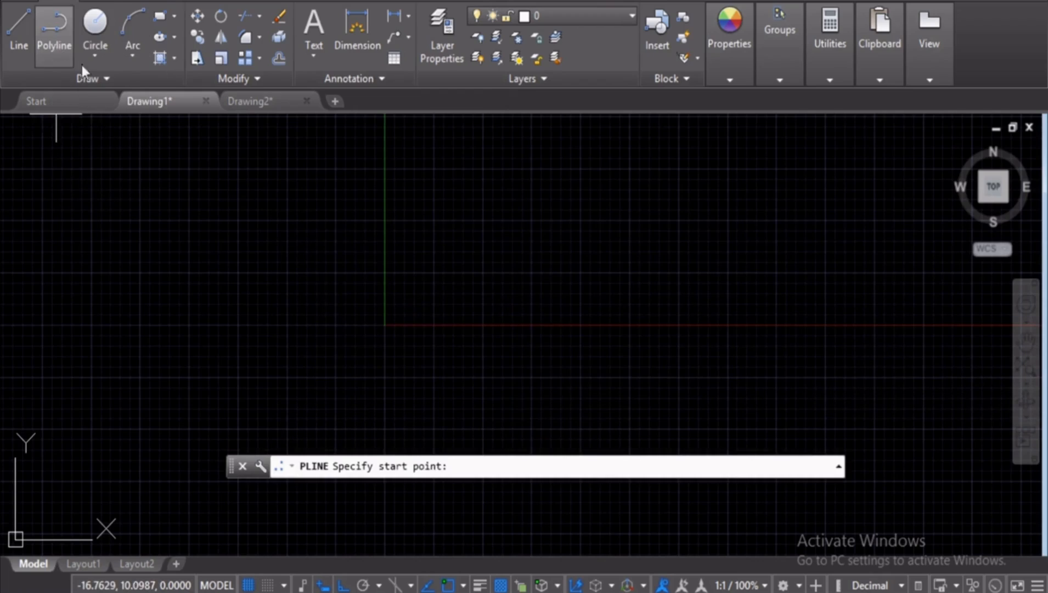
pyautogui.click(229, 323)
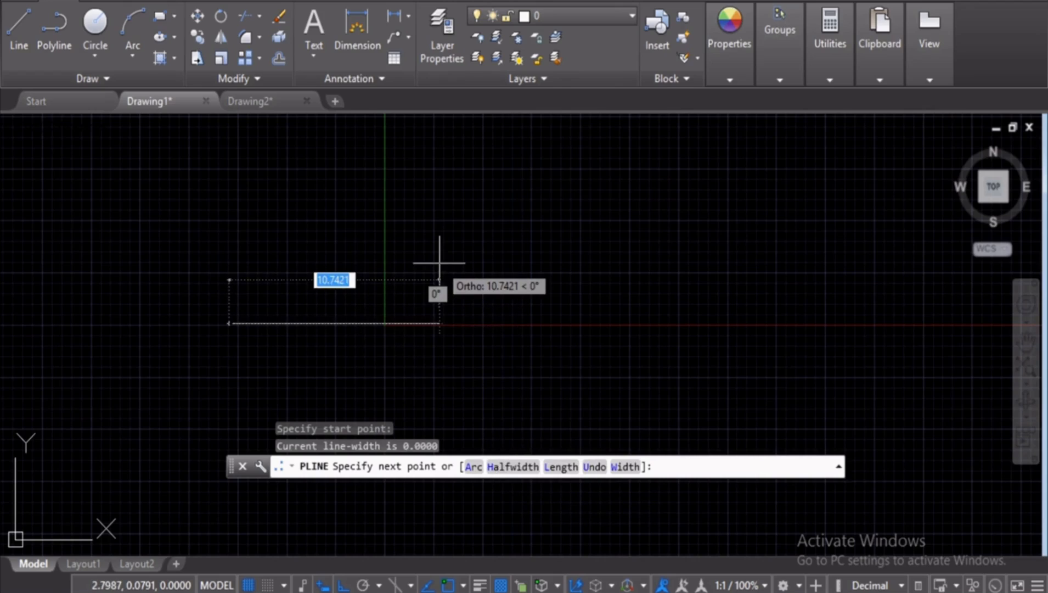
pyautogui.write('10')
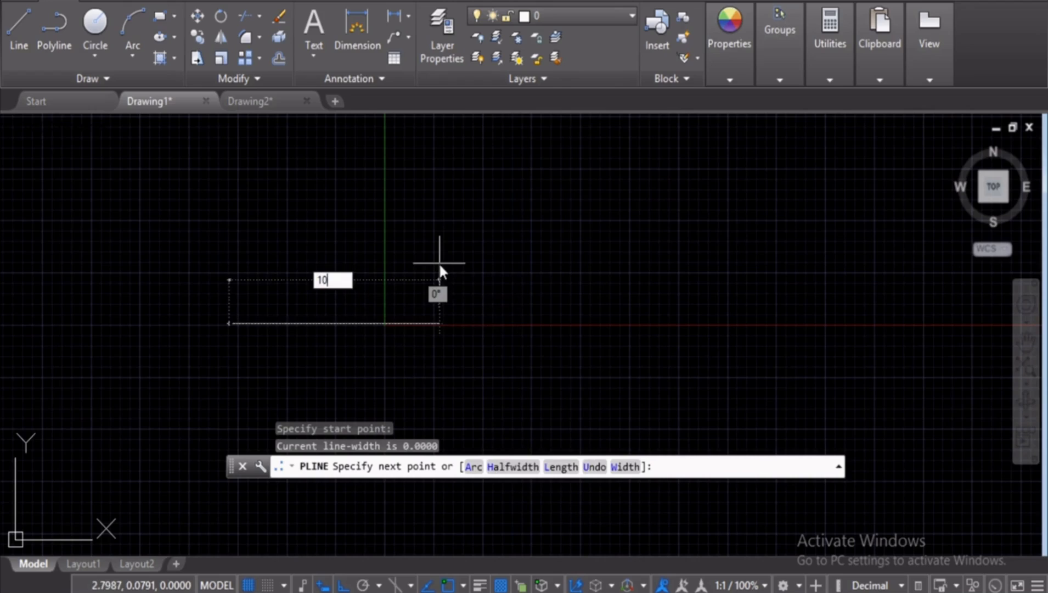
pyautogui.press('Return')
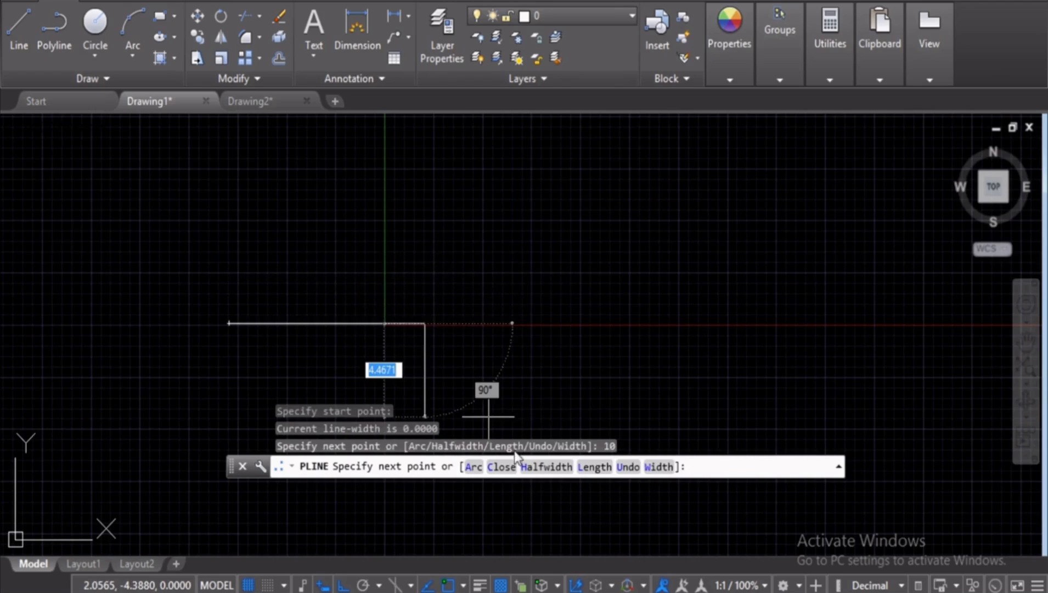
# Add a 5-unit arrowhead segment to the polyline using Halfwidth, with starting half-width 1 and ending half-width 0
pyautogui.click(546, 467)
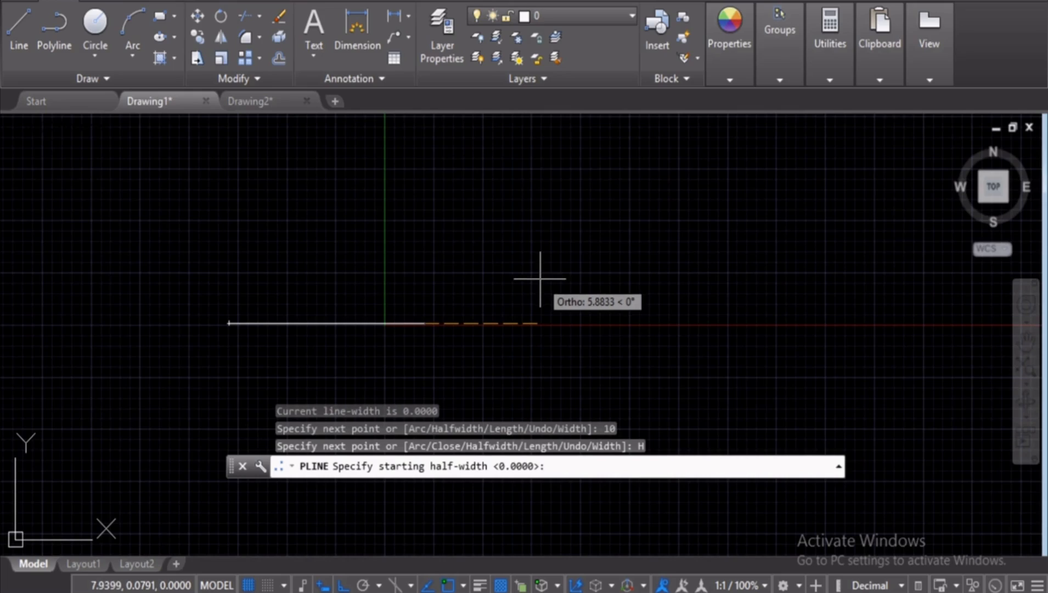
pyautogui.write('1')
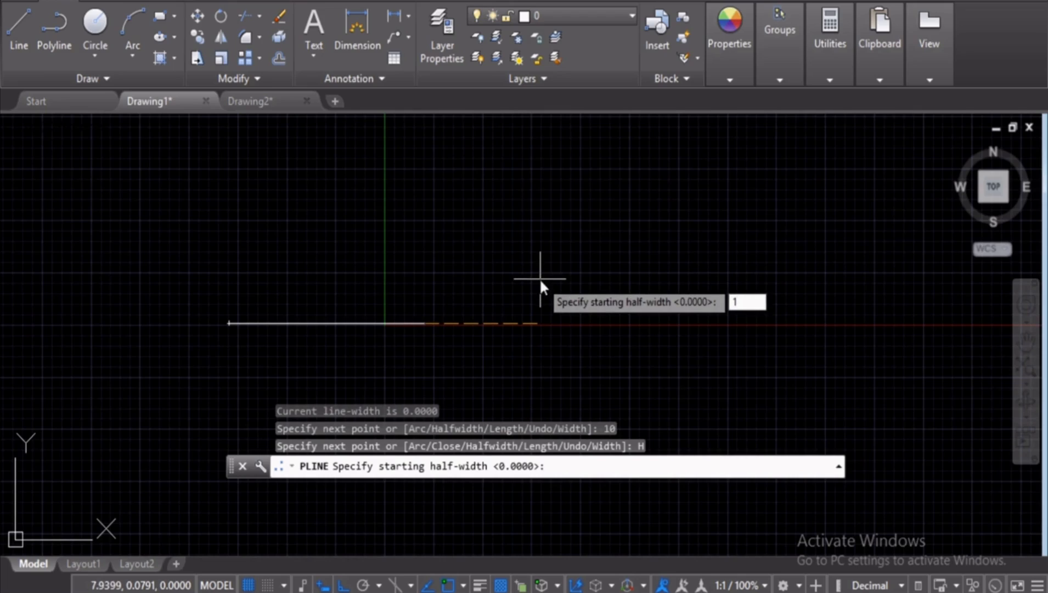
pyautogui.press('Return')
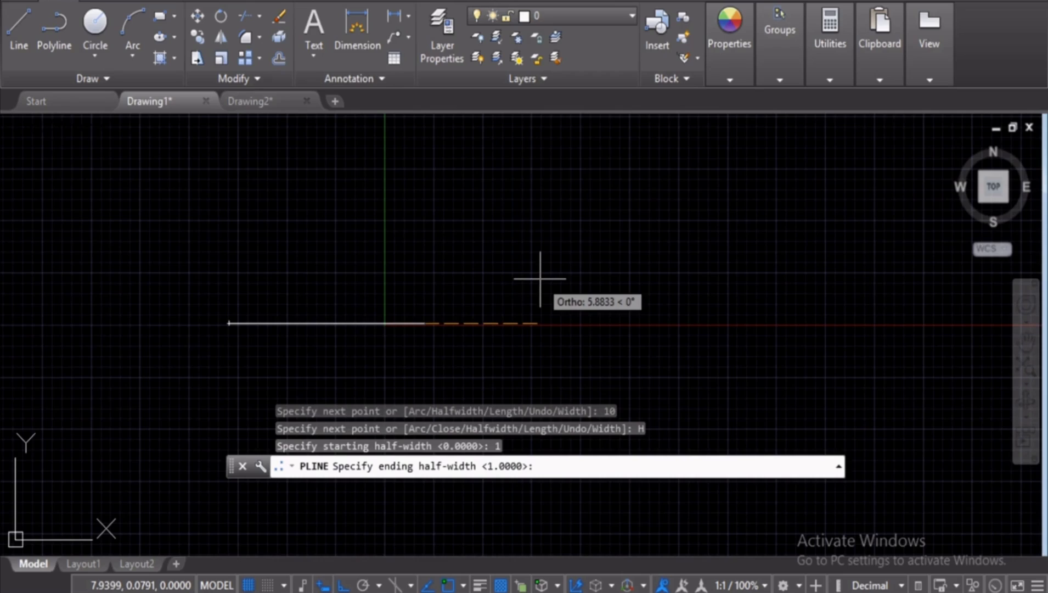
pyautogui.write('0')
pyautogui.press('Return')
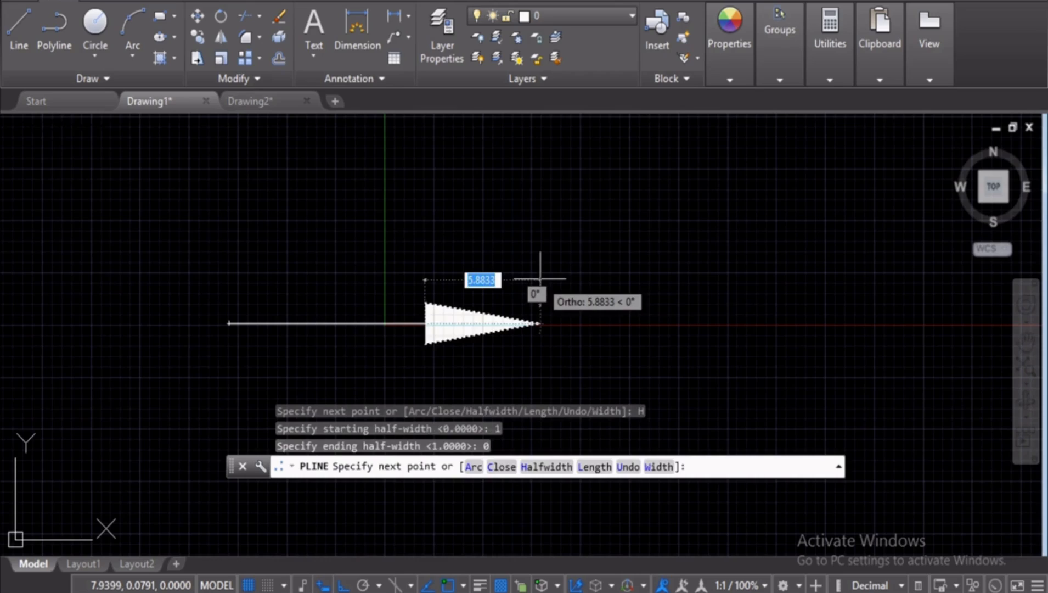
pyautogui.write('5')
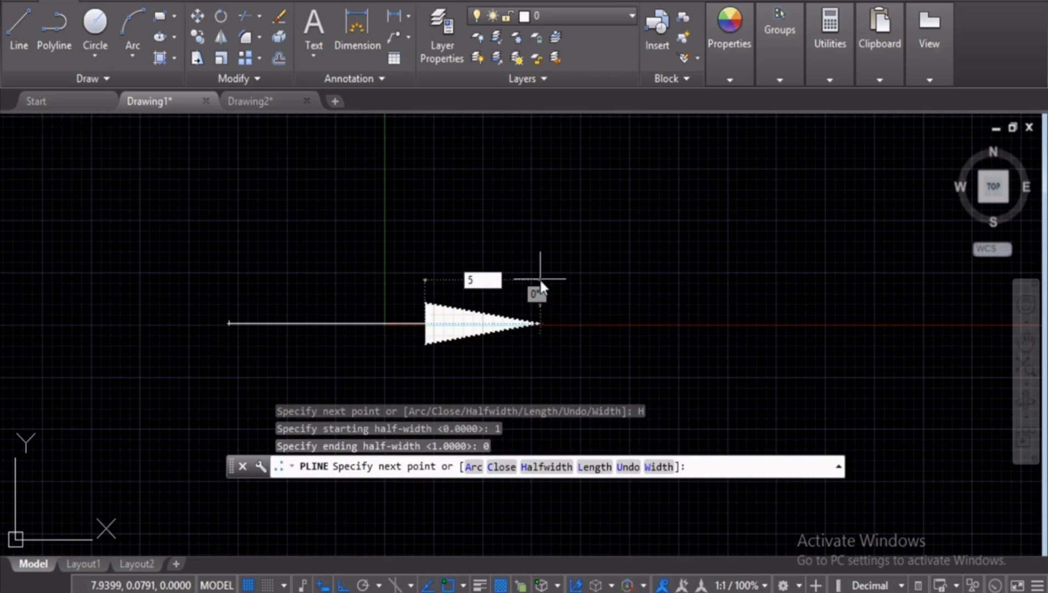
pyautogui.press('Return')
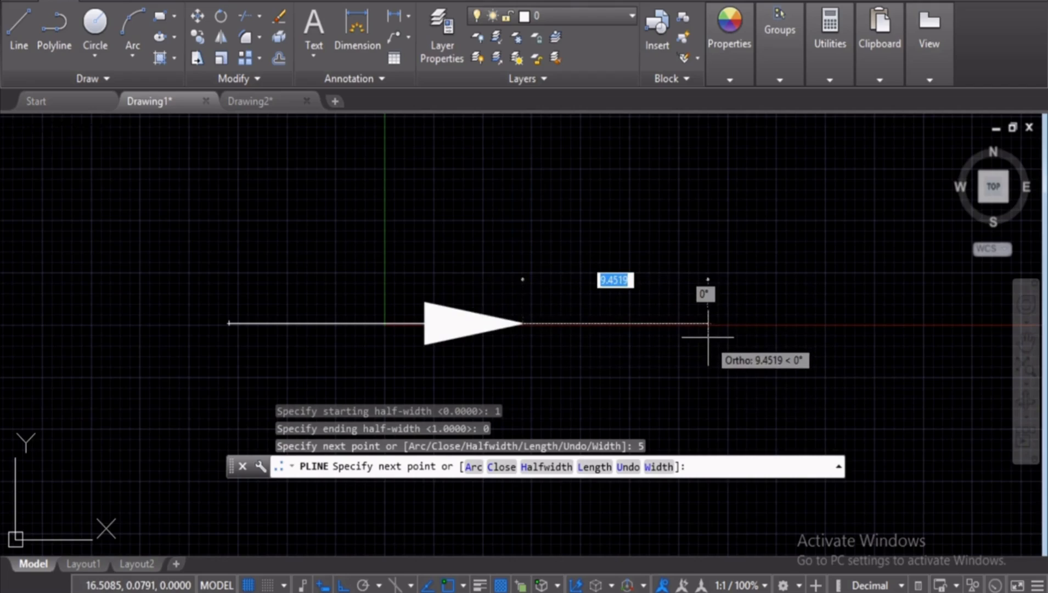
# Extend the polyline 10 units to the right from the arrowhead's tip and end it
pyautogui.write('10')
pyautogui.press('Return')
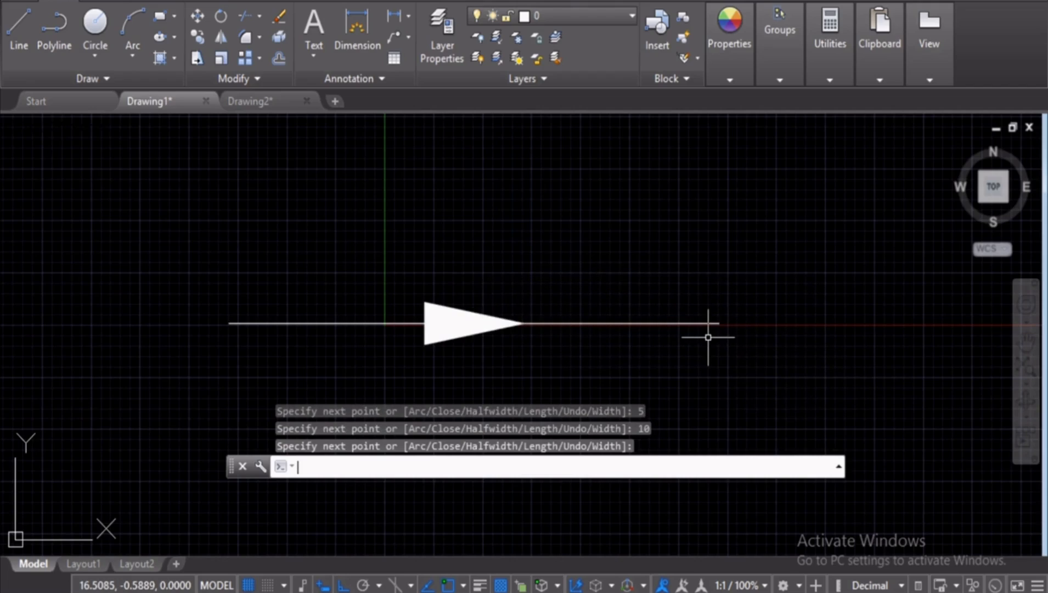
pyautogui.press('Return')
# Select the arrow polyline with a crossing selection and delete it
pyautogui.moveTo(510, 282); pyautogui.dragTo(545, 222, button='middle')
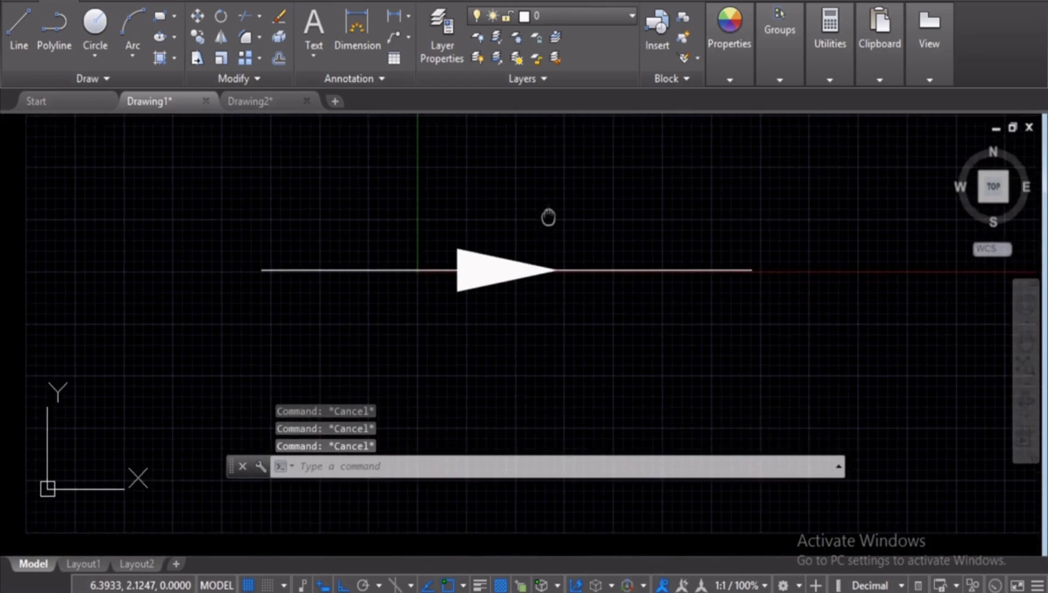
pyautogui.scroll(2, 541, 225)
pyautogui.scroll(-2, 531, 229)
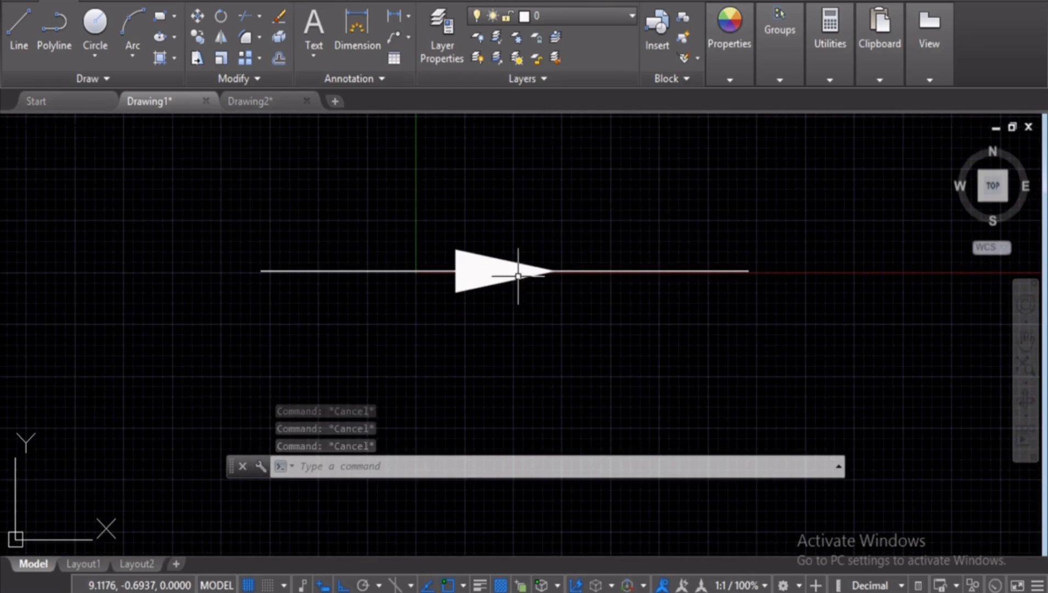
pyautogui.scroll(2, 508, 262)
pyautogui.scroll(-2, 499, 295)
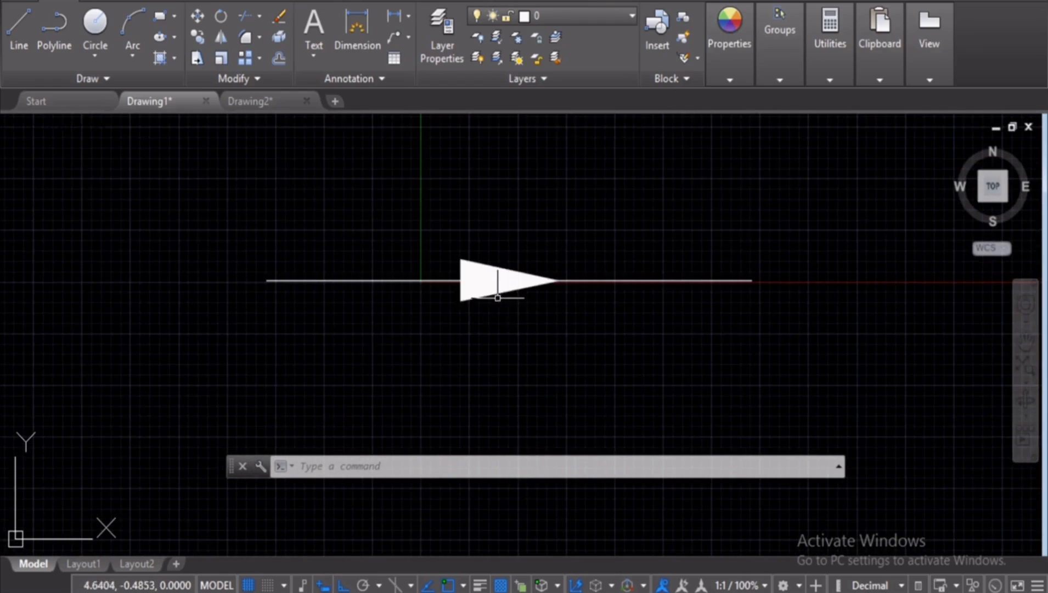
pyautogui.click(775, 225)
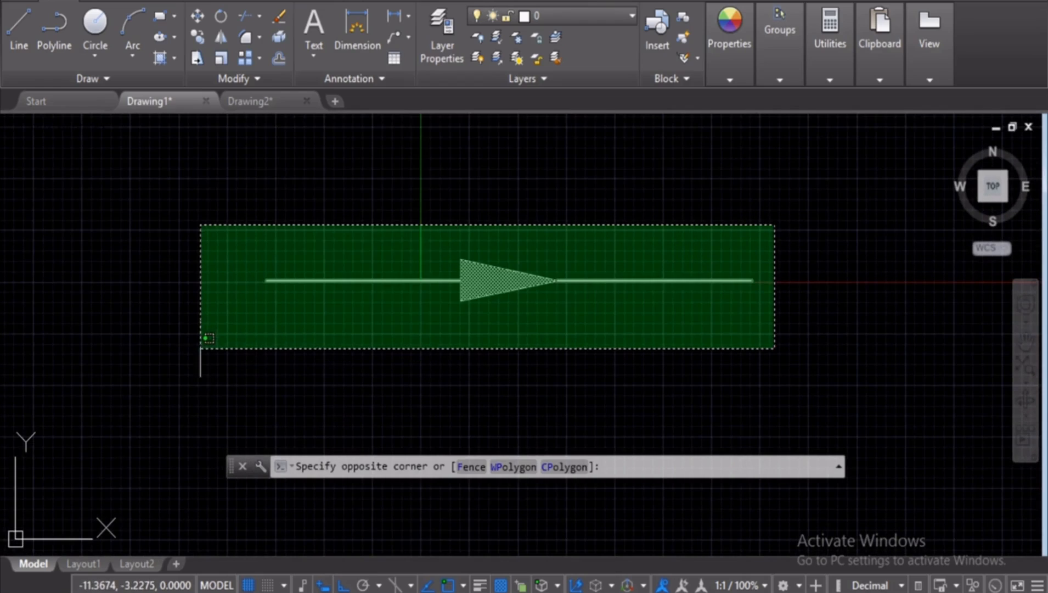
pyautogui.click(225, 349)
pyautogui.press('Delete')
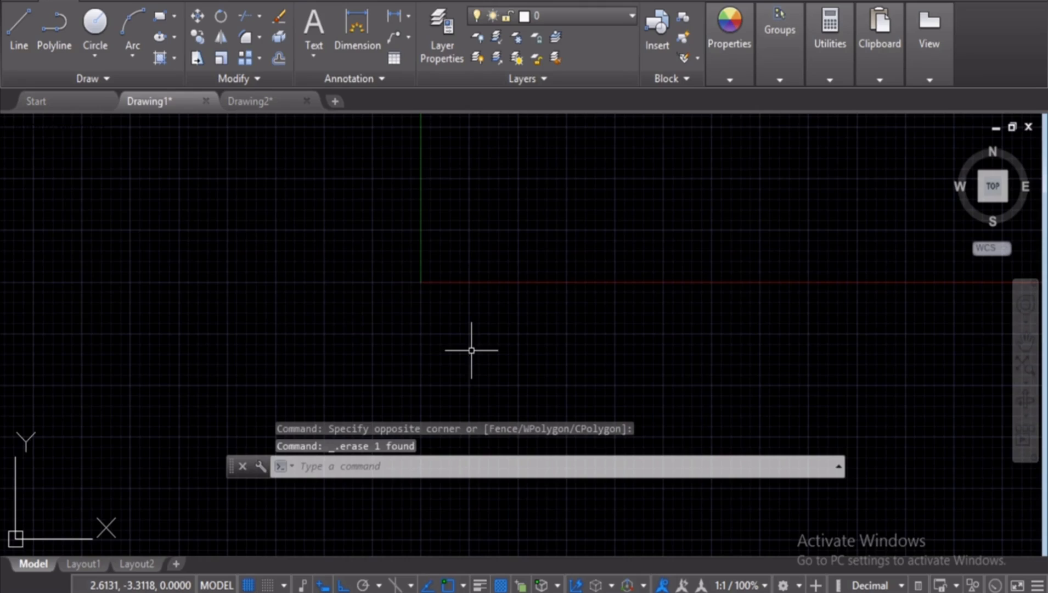
pyautogui.press('Escape')
pyautogui.press('Escape')
pyautogui.press('Escape')
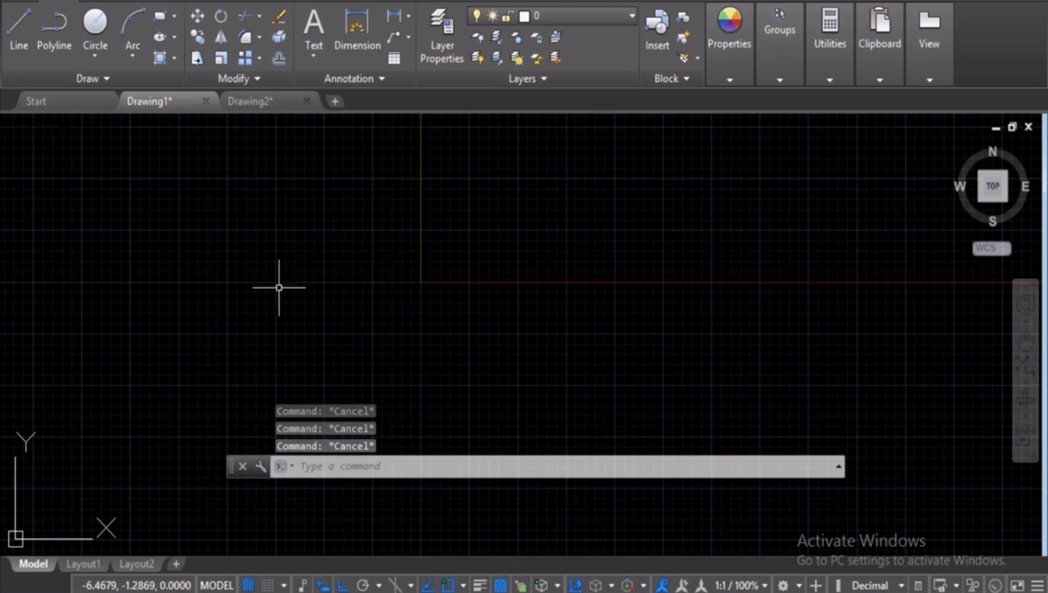
# Start another polyline left of the vertical axis with a 5-unit horizontal segment to the right
pyautogui.click(54, 27)
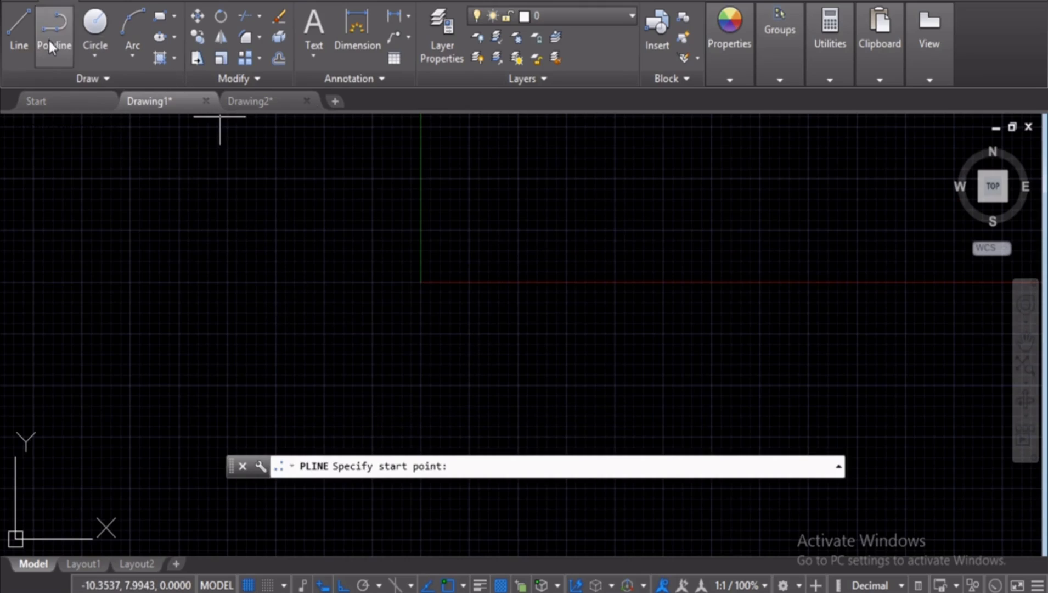
pyautogui.click(269, 299)
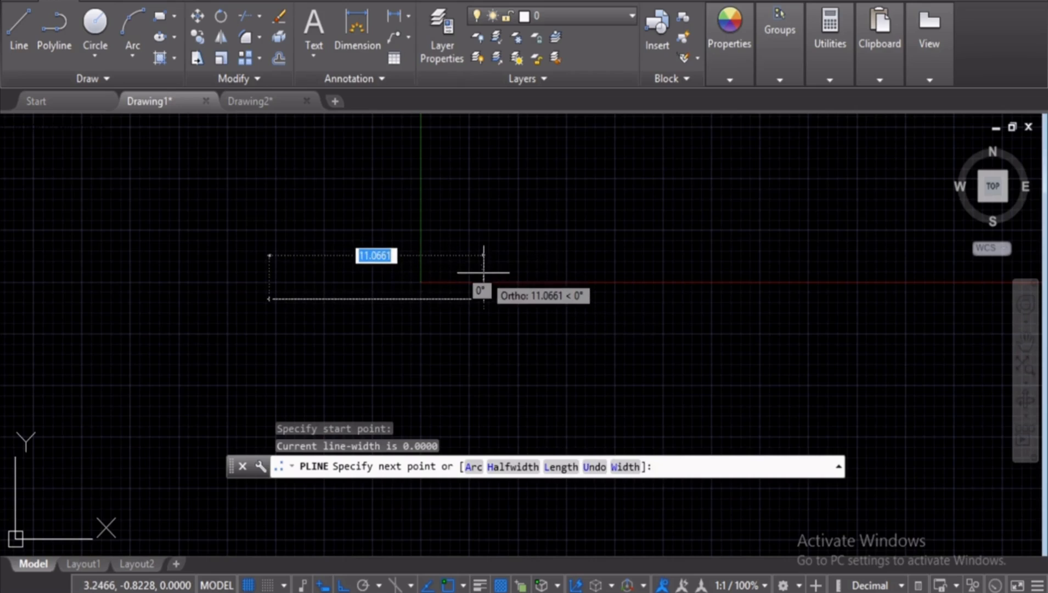
pyautogui.write('5')
pyautogui.press('Return')
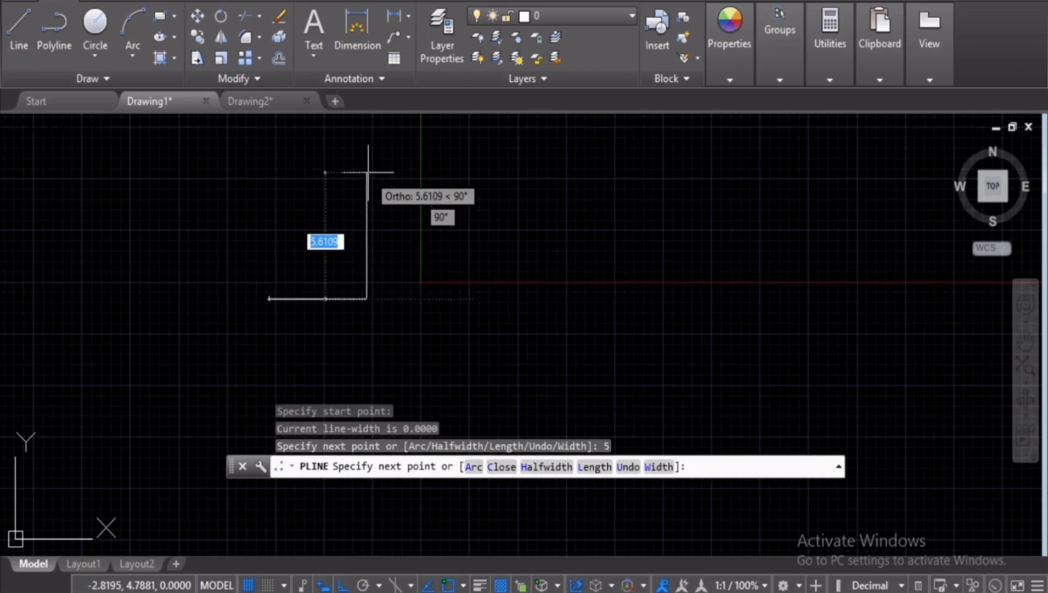
# Extend the polyline 5 units upward and 10 units to the right, and end it
pyautogui.write('5')
pyautogui.press('Return')
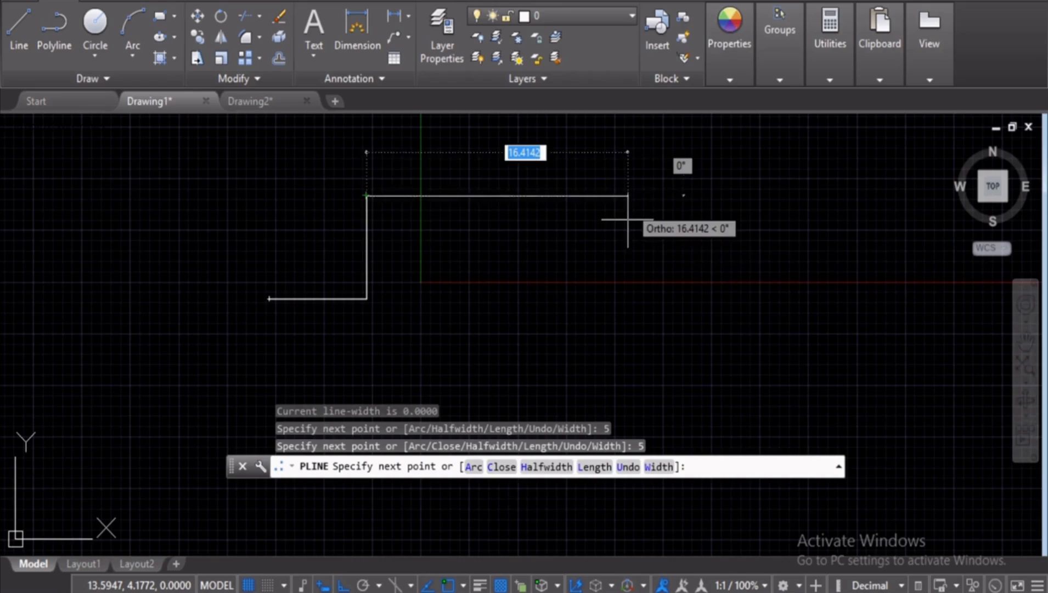
pyautogui.press('Return')
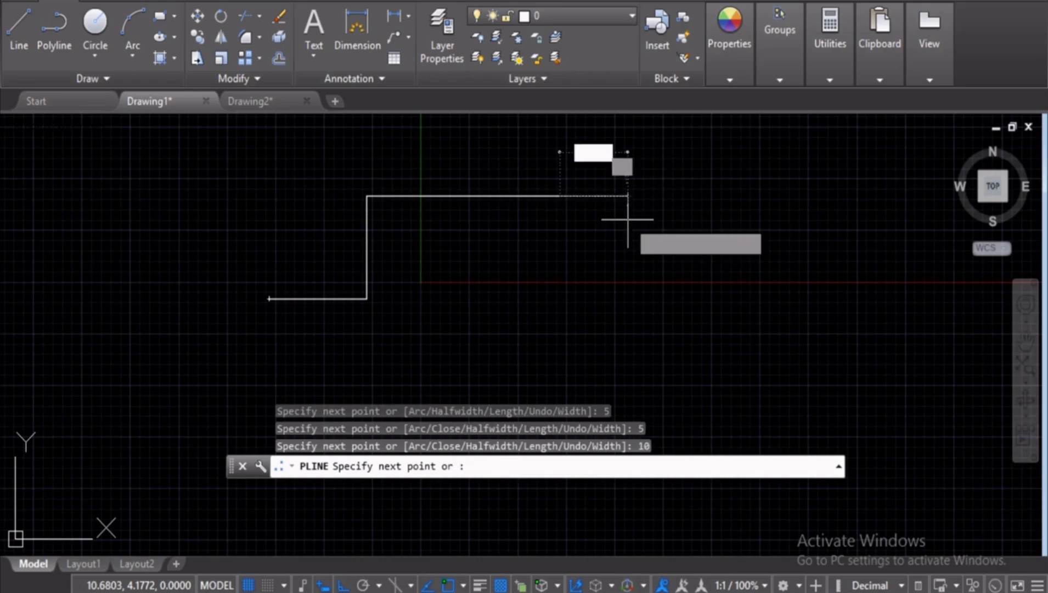
pyautogui.press('Return')
pyautogui.press('Escape')
pyautogui.press('Escape')
pyautogui.press('Escape')
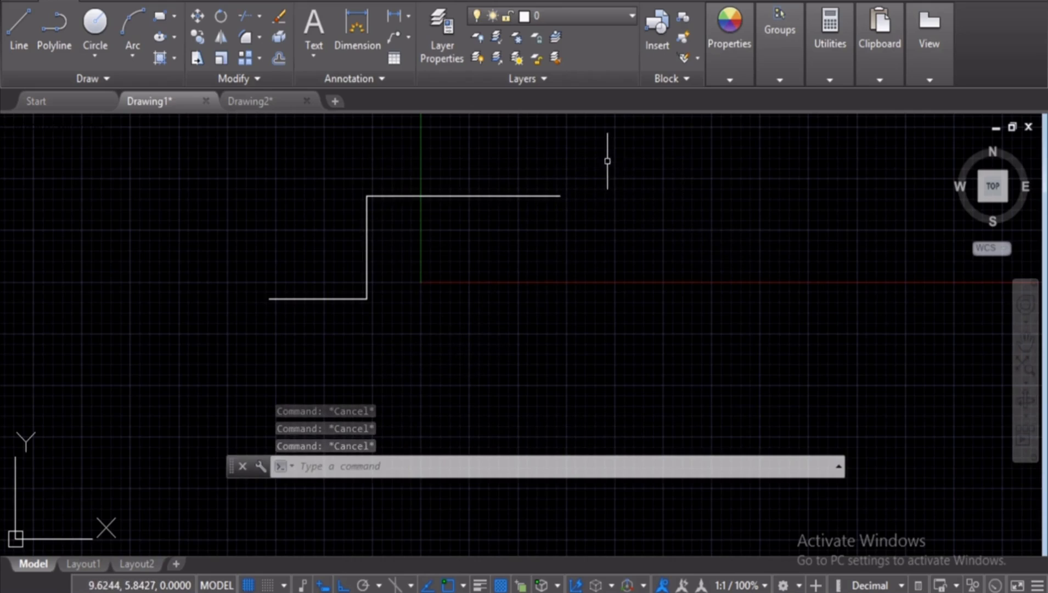
# Select the stepped polyline with a crossing selection and delete it
pyautogui.click(607, 159)
pyautogui.click(215, 333)
pyautogui.press('Delete')
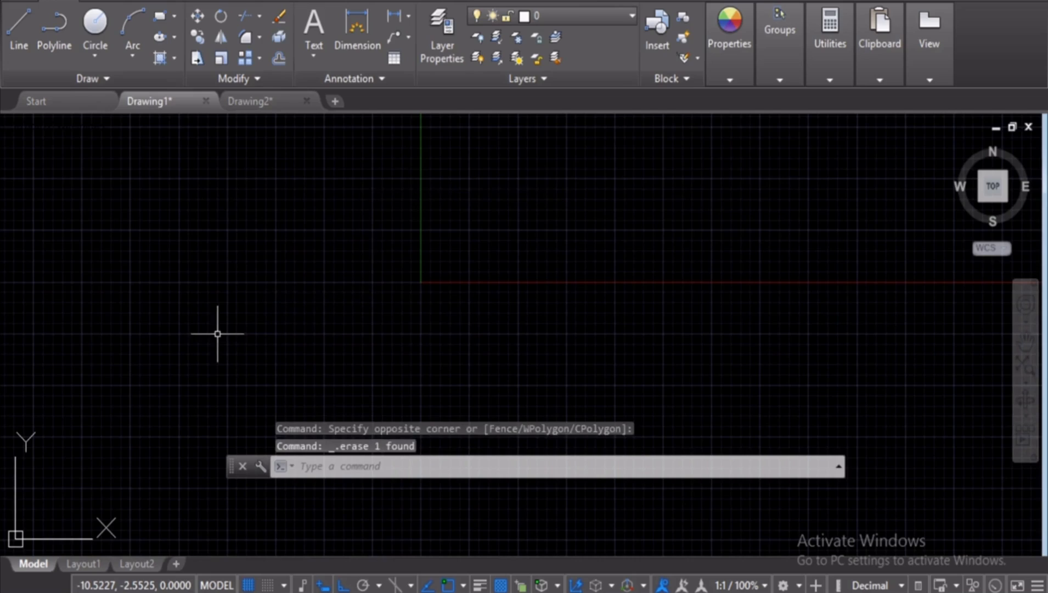
pyautogui.press('Escape')
pyautogui.press('Escape')
pyautogui.press('Escape')
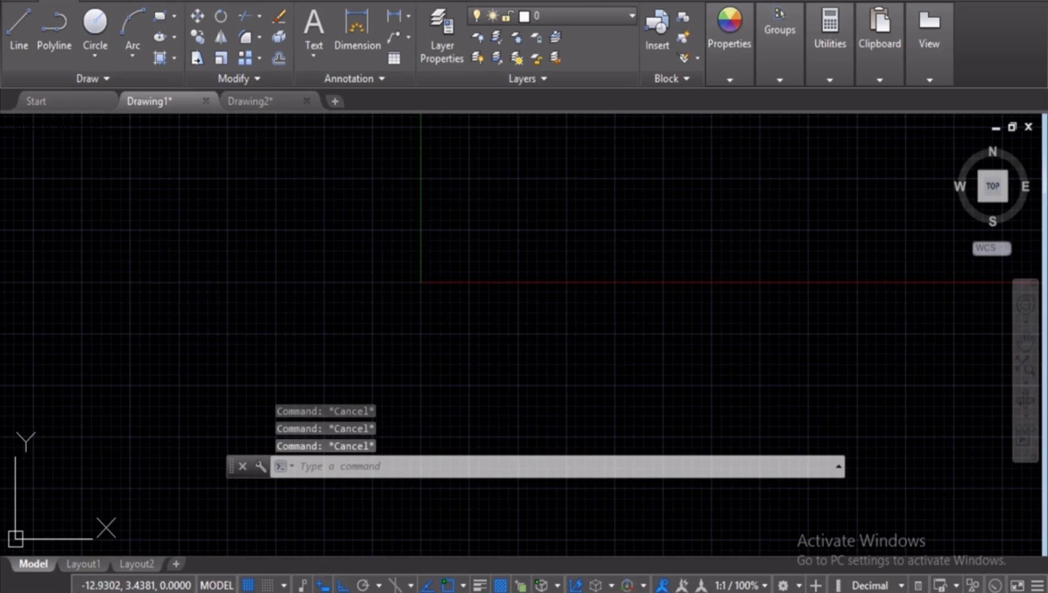
# Start a polyline left of the vertical axis with a 10-unit segment to the right and a 10-unit segment upward
pyautogui.click(51, 35)
pyautogui.click(286, 296)
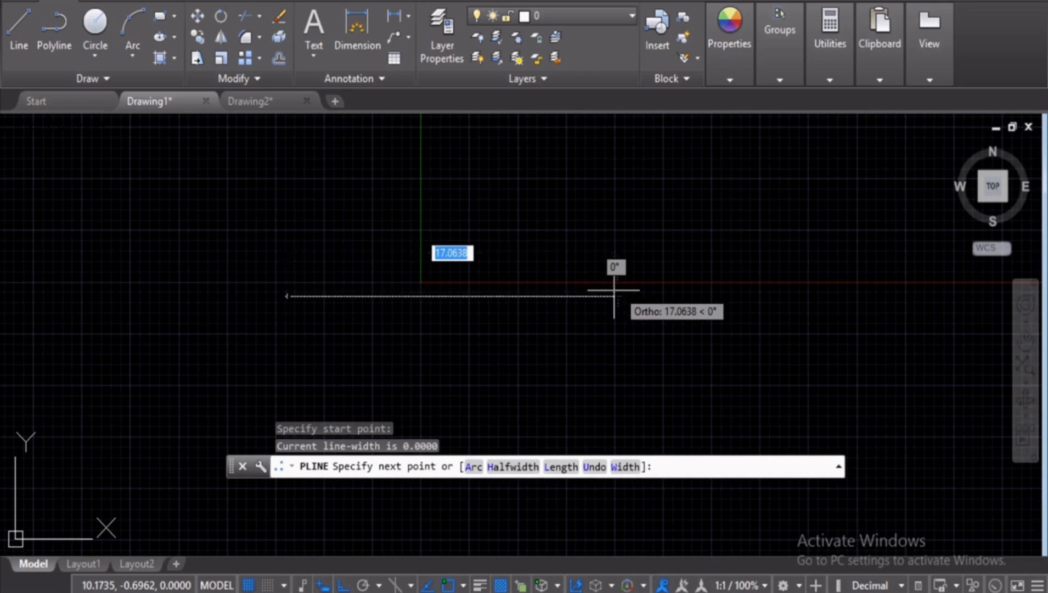
pyautogui.write('10')
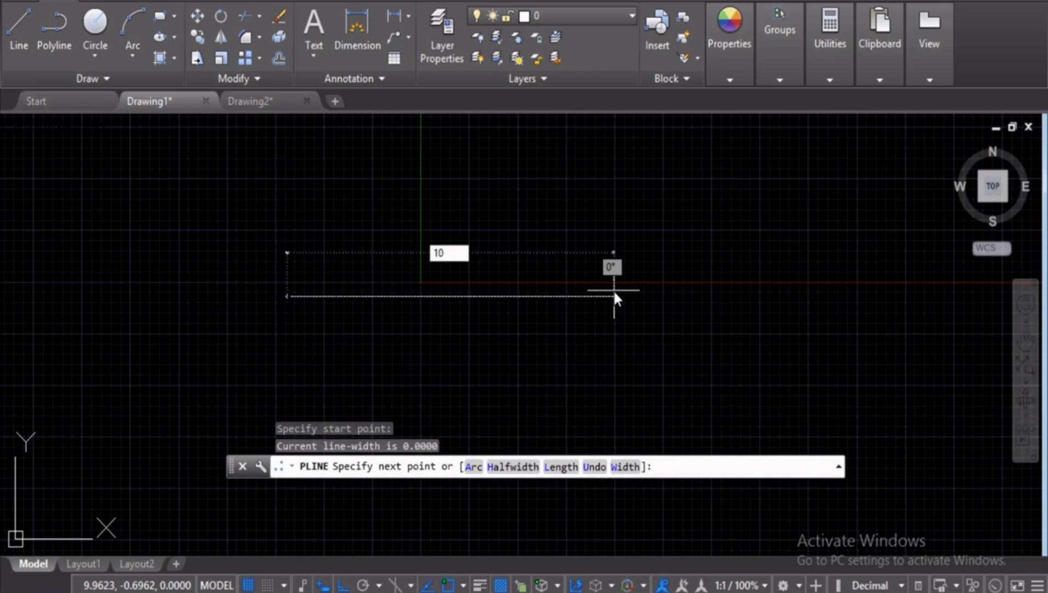
pyautogui.press('Return')
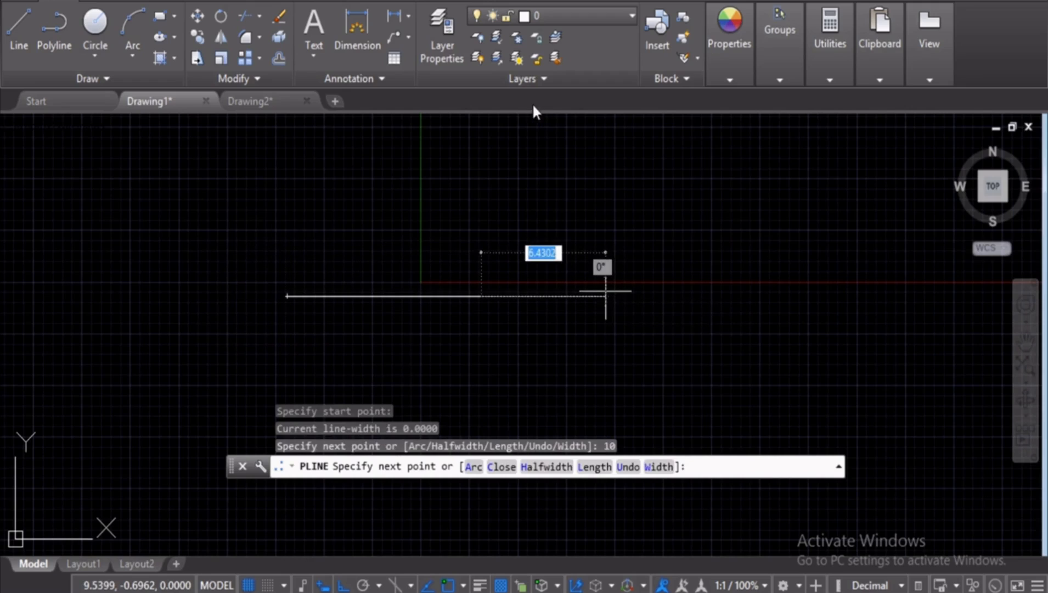
pyautogui.moveTo(494, 200); pyautogui.dragTo(445, 307, button='middle')
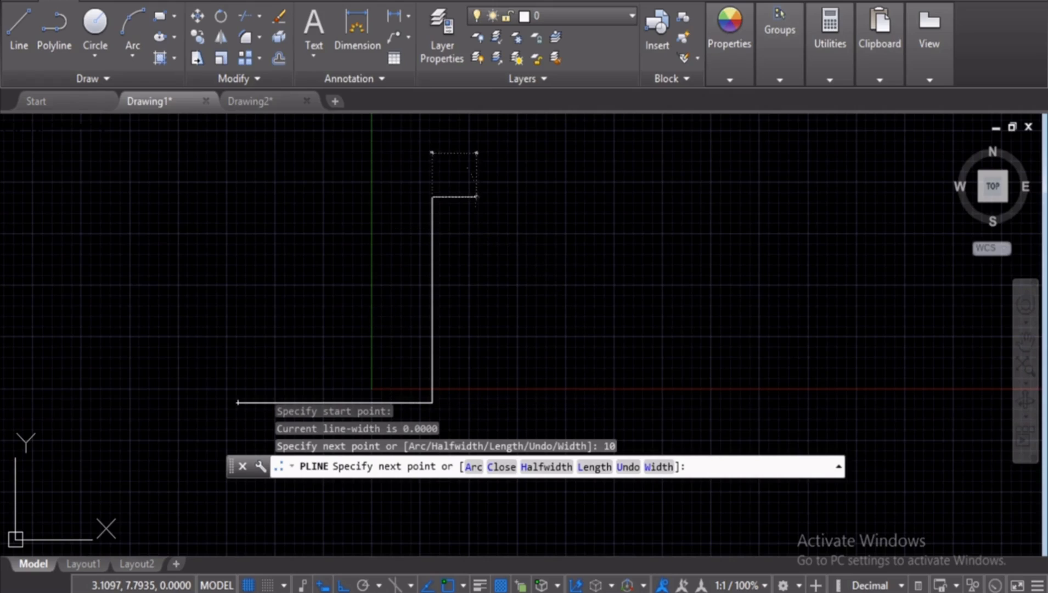
pyautogui.press('Return')
pyautogui.scroll(-2, 655, 269)
pyautogui.scroll(-2, 666, 264)
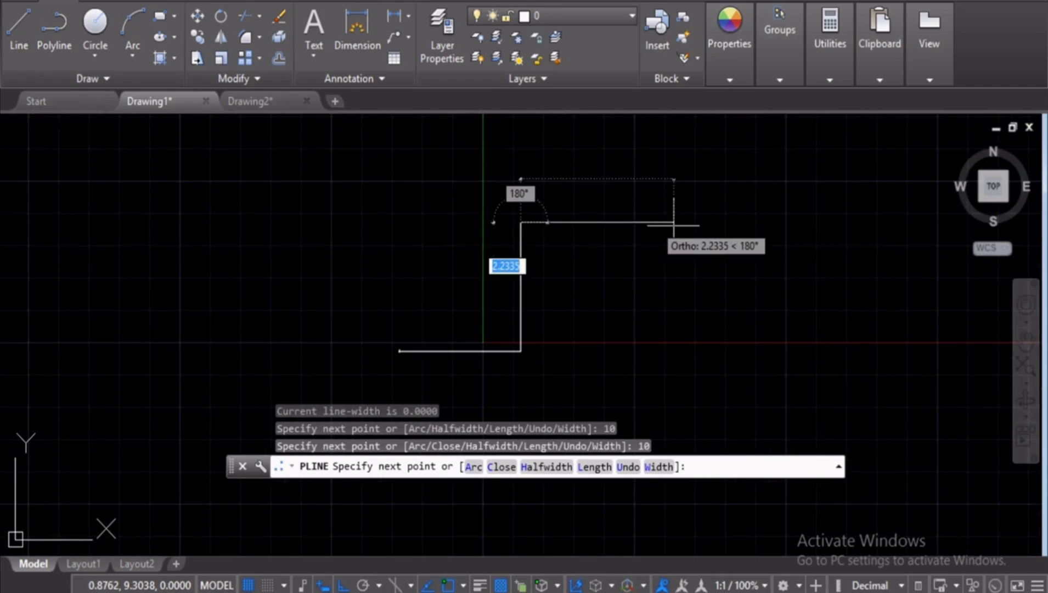
pyautogui.moveTo(560, 319); pyautogui.dragTo(501, 262, button='middle')
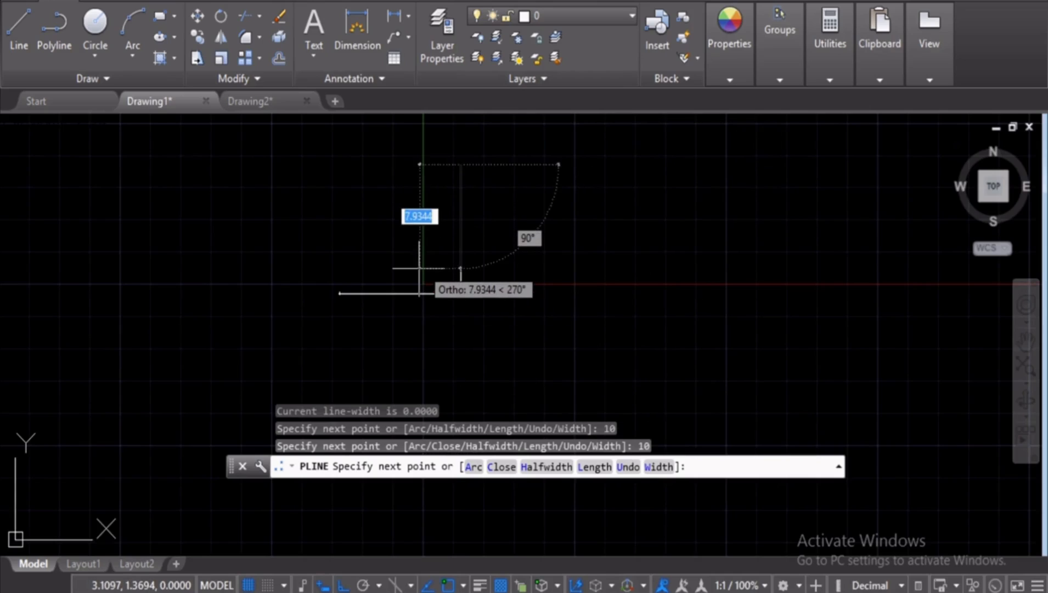
# Undo the polyline's last two segments with the command's Undo option, back to its start point
pyautogui.click(629, 467)
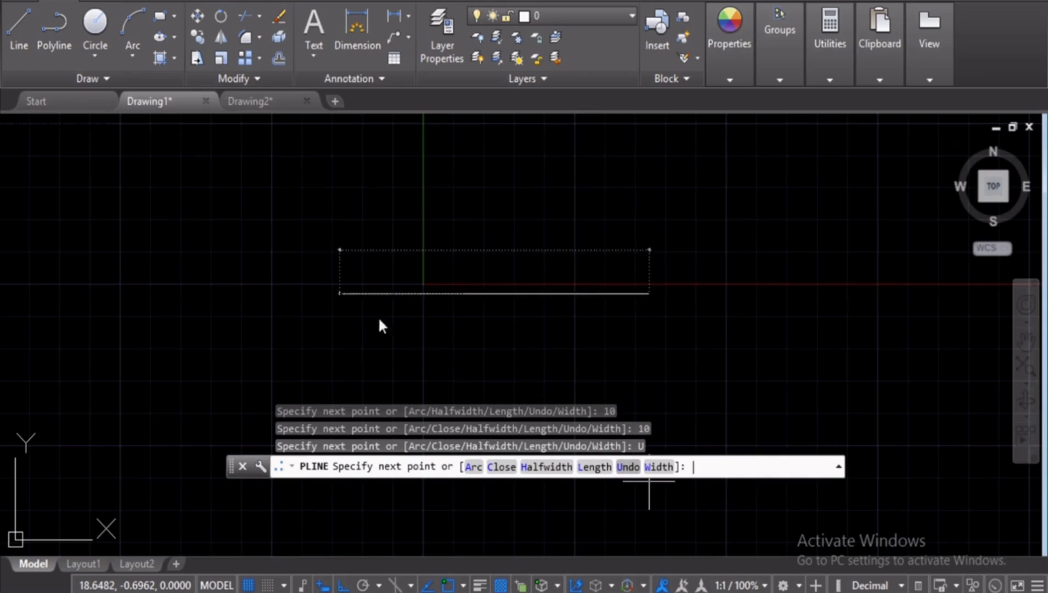
pyautogui.write('U')
pyautogui.press('Return')
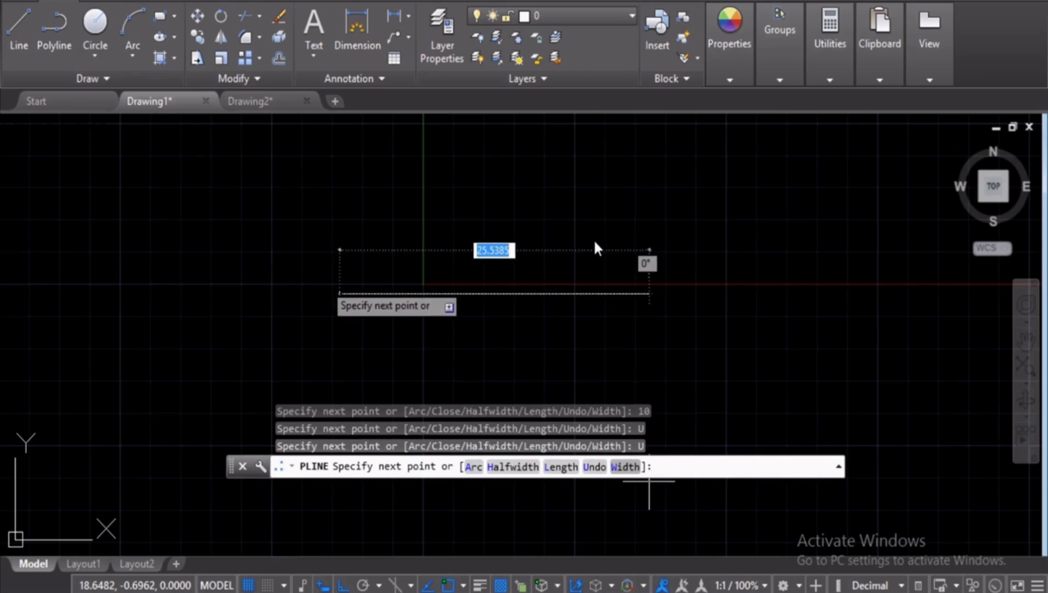
# Draw a 10-unit segment to the right and a 10-unit segment downward from the polyline's start point, and end it
pyautogui.write('10')
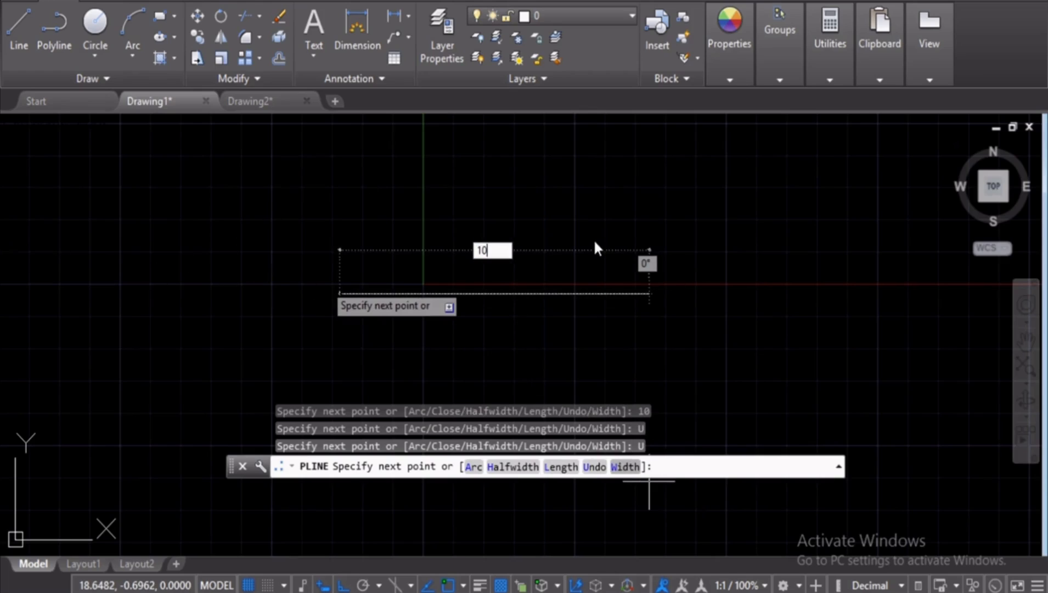
pyautogui.press('Return')
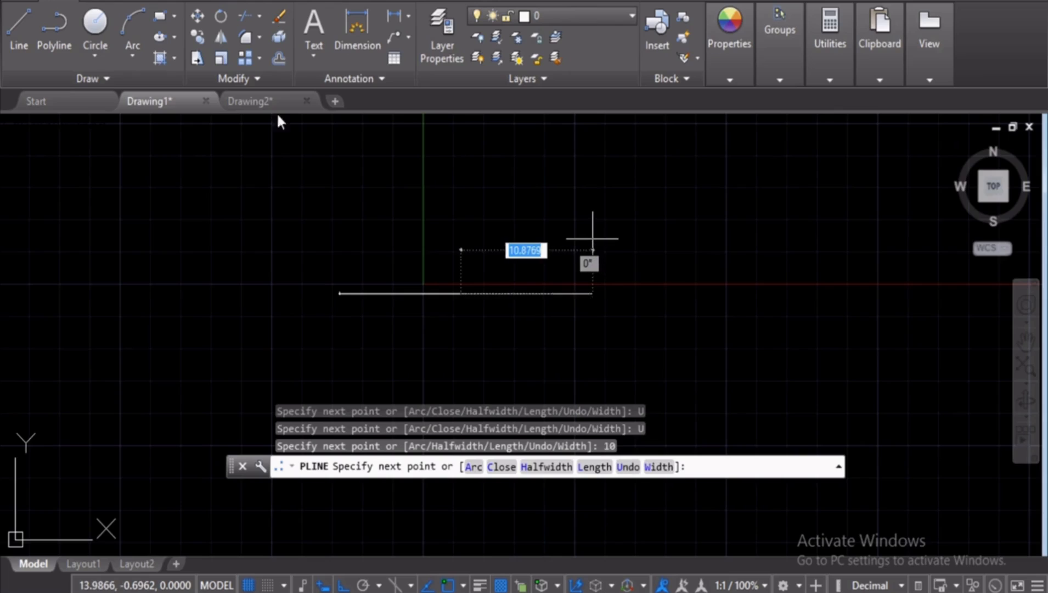
pyautogui.moveTo(702, 268); pyautogui.dragTo(672, 187, button='middle')
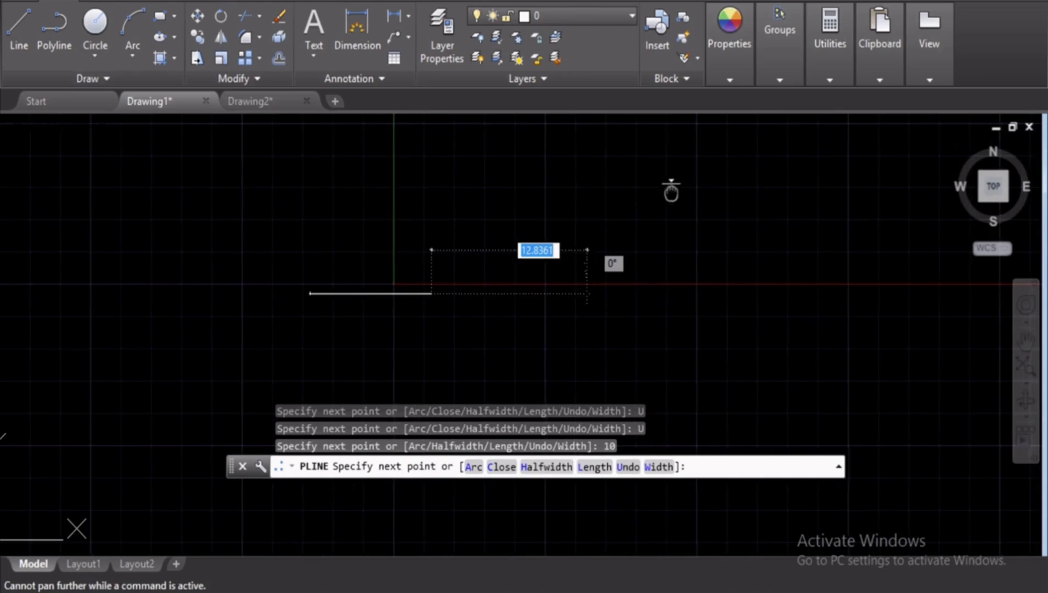
pyautogui.write('10')
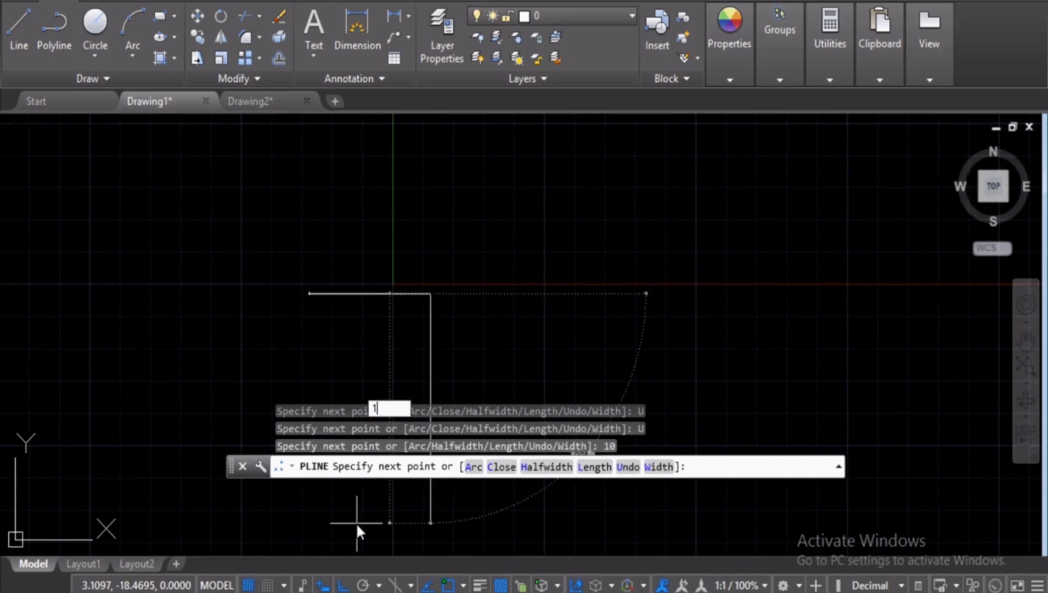
pyautogui.press('Return')
pyautogui.press('Escape')
pyautogui.press('Escape')
pyautogui.press('Escape')
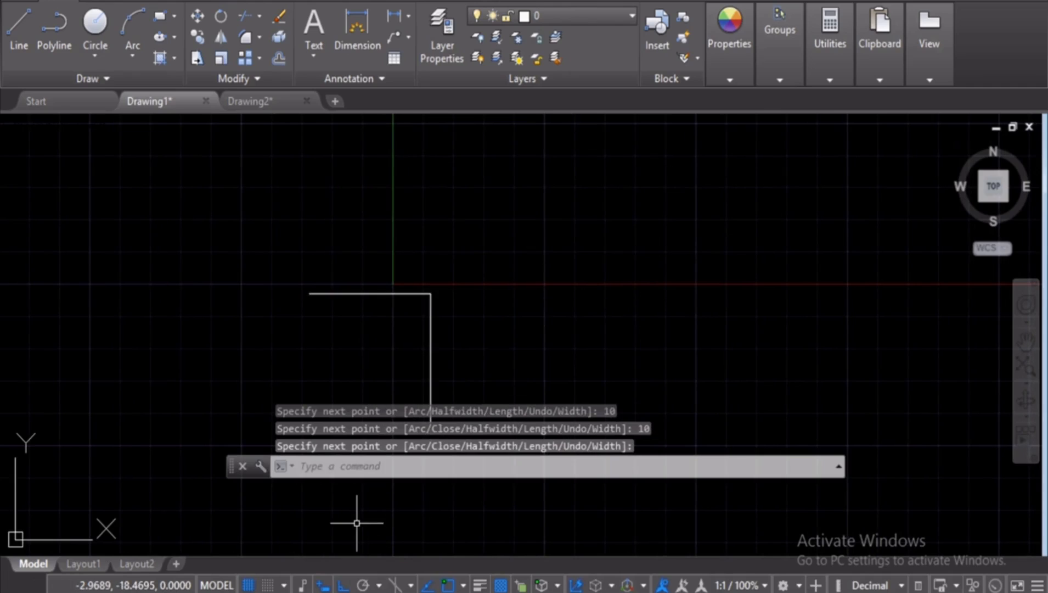
# Select the L-shaped polyline with a crossing selection and delete it
pyautogui.moveTo(485, 334); pyautogui.dragTo(583, 293, button='middle')
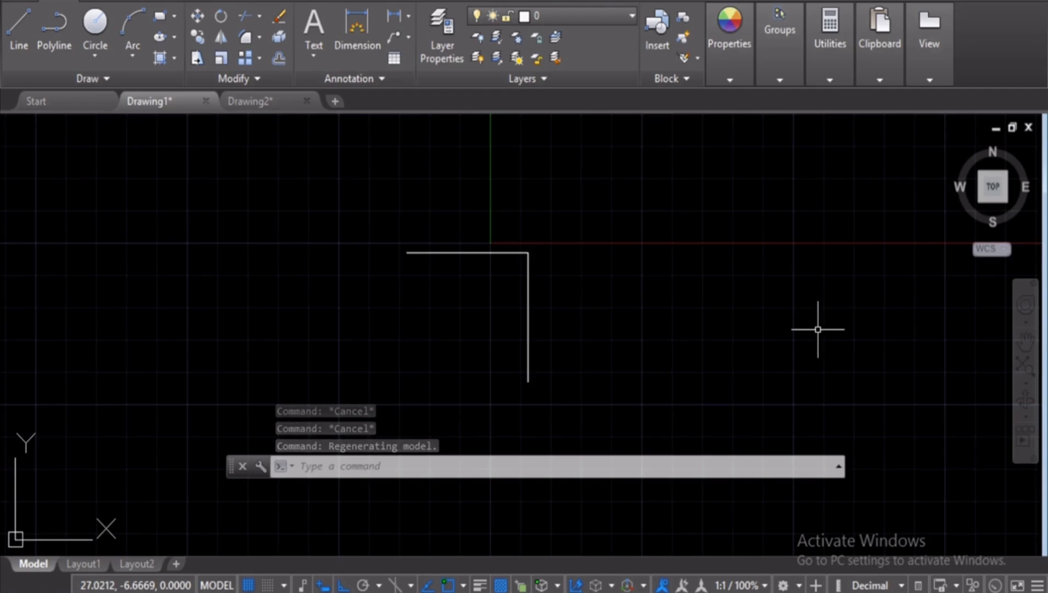
pyautogui.click(643, 188)
pyautogui.click(493, 285)
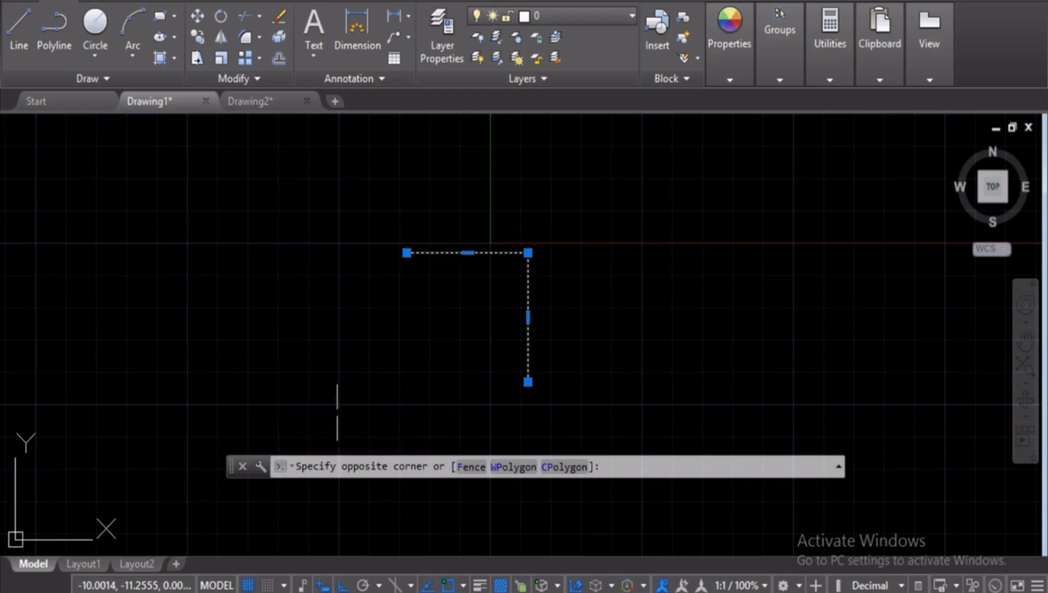
pyautogui.press('Delete')
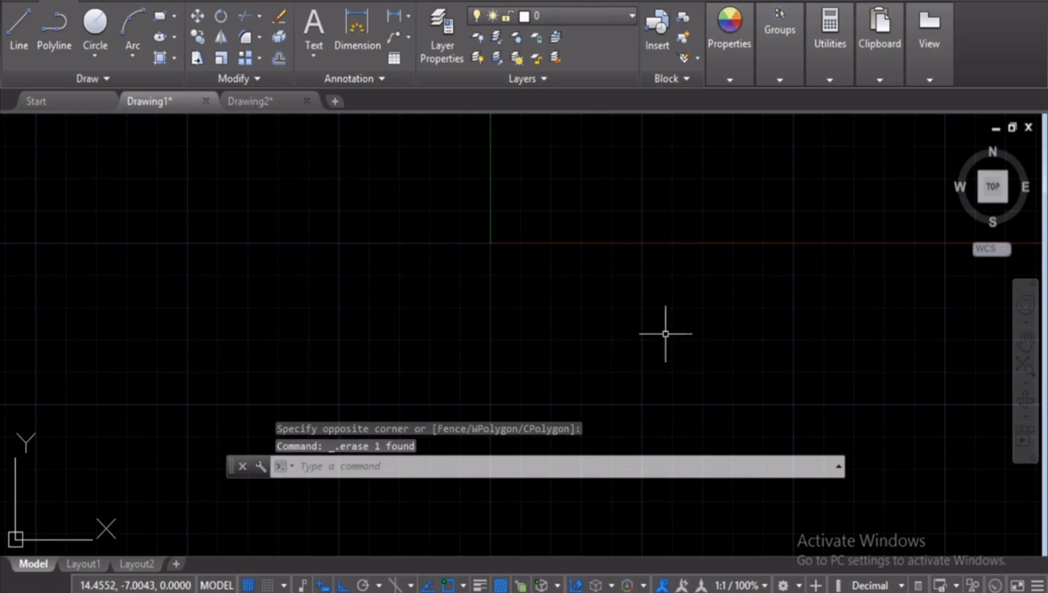
pyautogui.press('Escape')
pyautogui.press('Escape')
pyautogui.press('Escape')
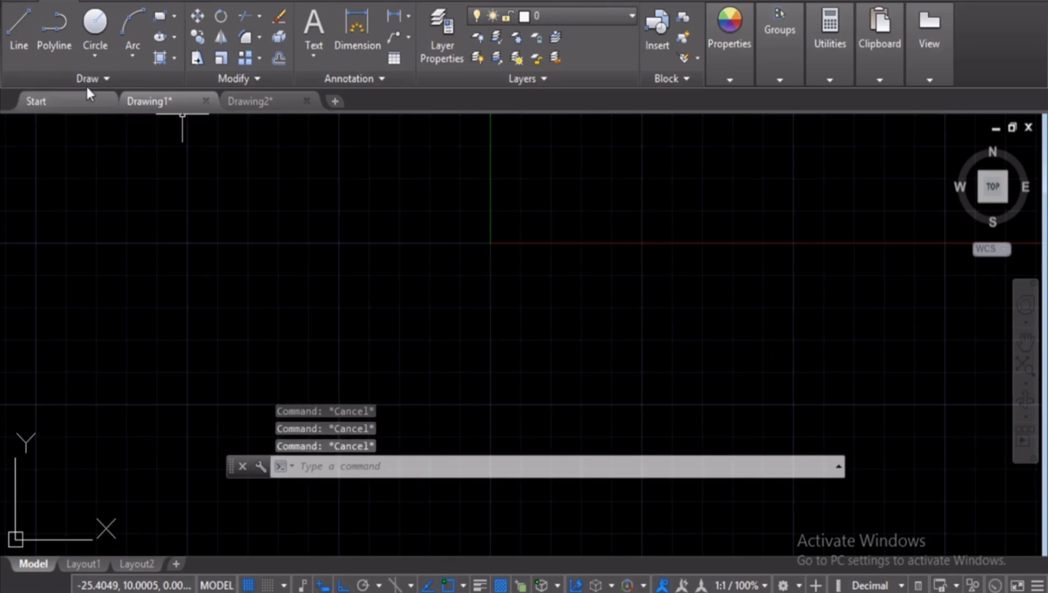
# Start a polyline below and left of the origin, using the Width option with starting and ending width 1
pyautogui.click(57, 32)
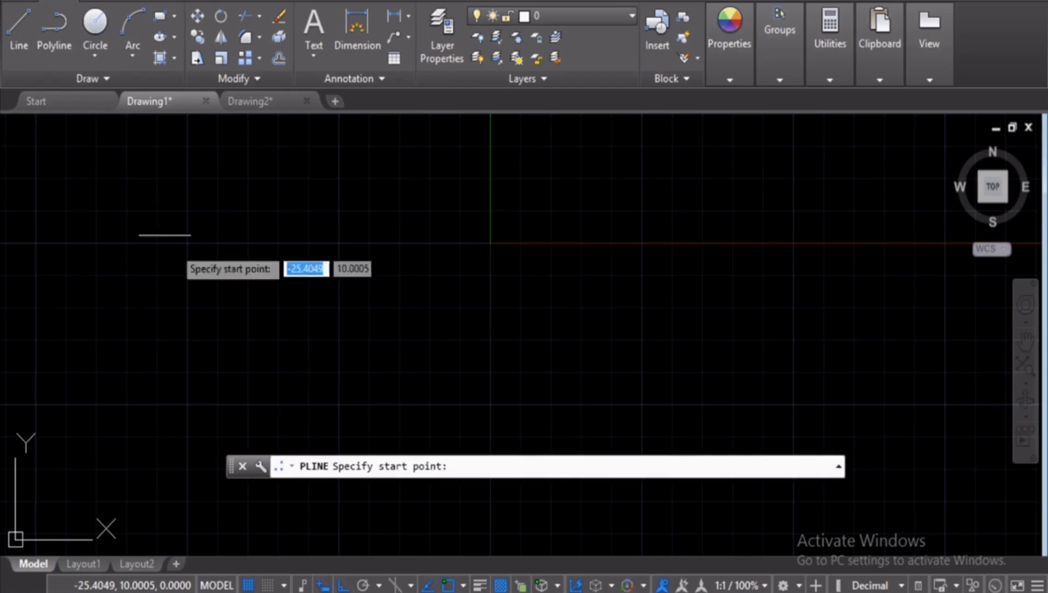
pyautogui.click(367, 286)
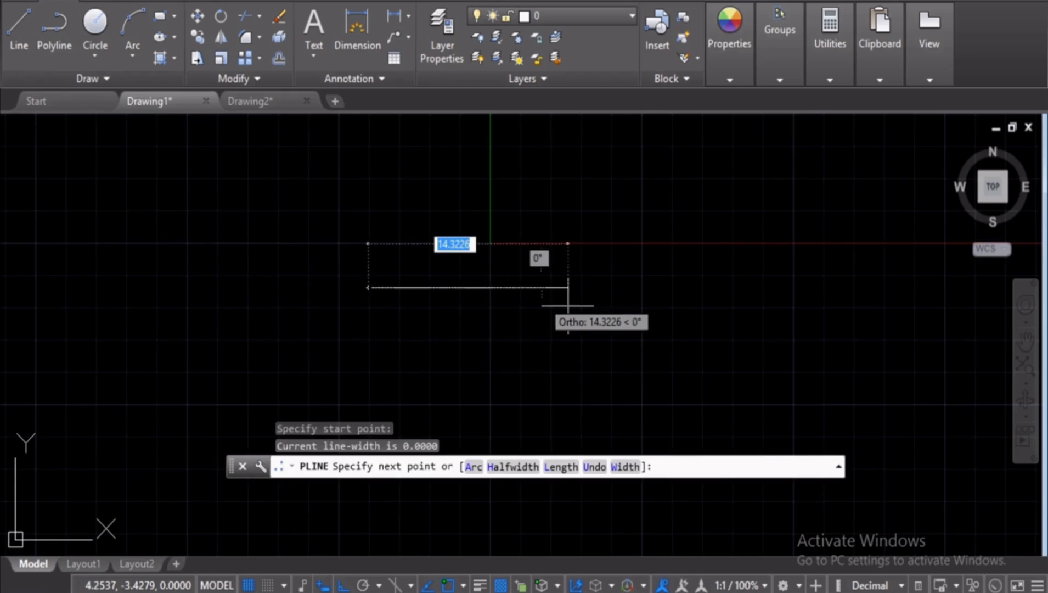
pyautogui.click(625, 466)
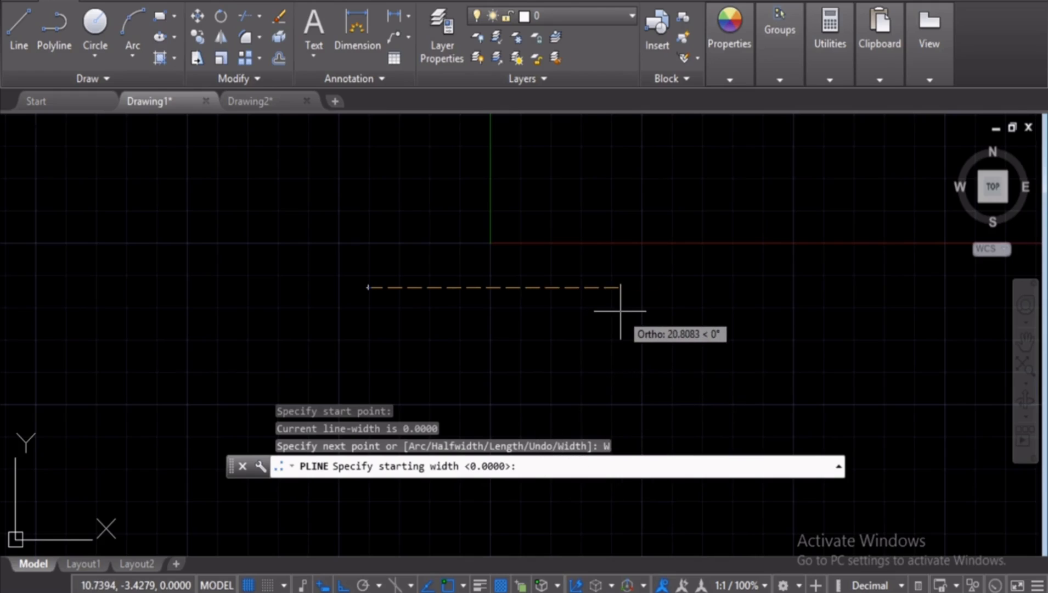
pyautogui.write('1')
pyautogui.press('Return')
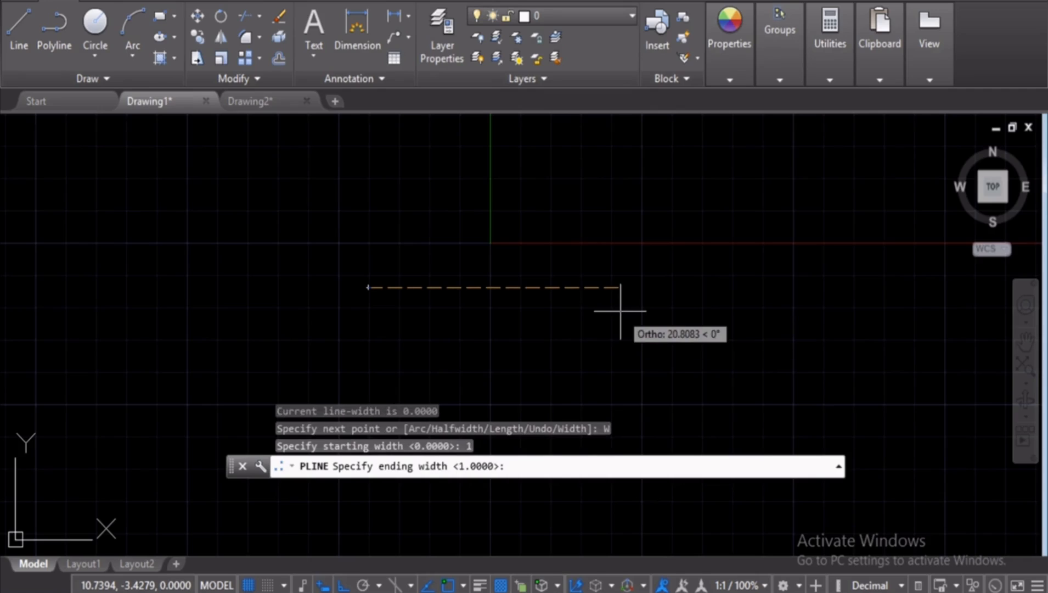
pyautogui.write('1')
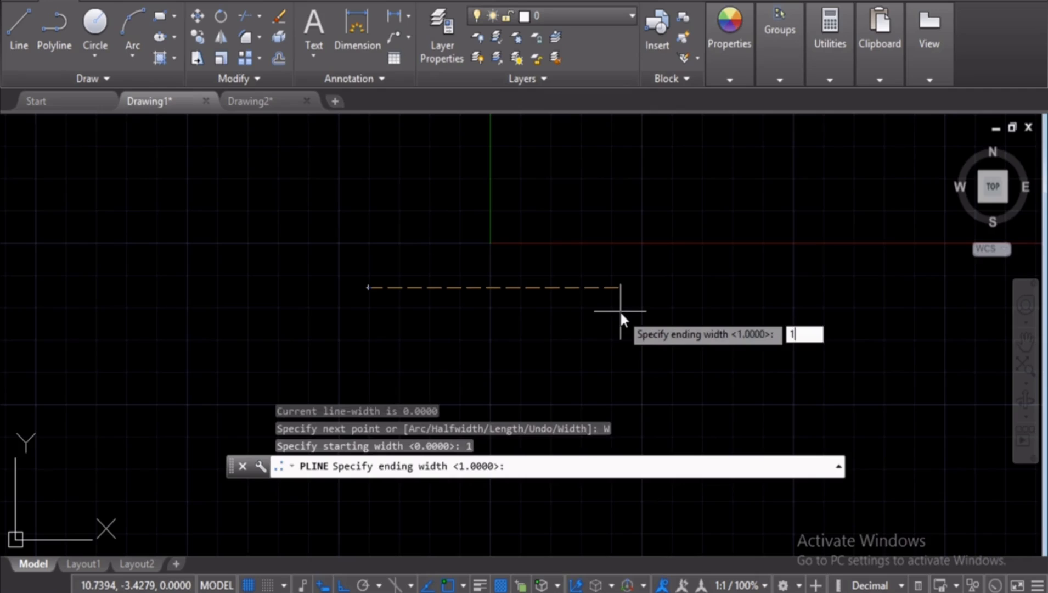
pyautogui.press('Return')
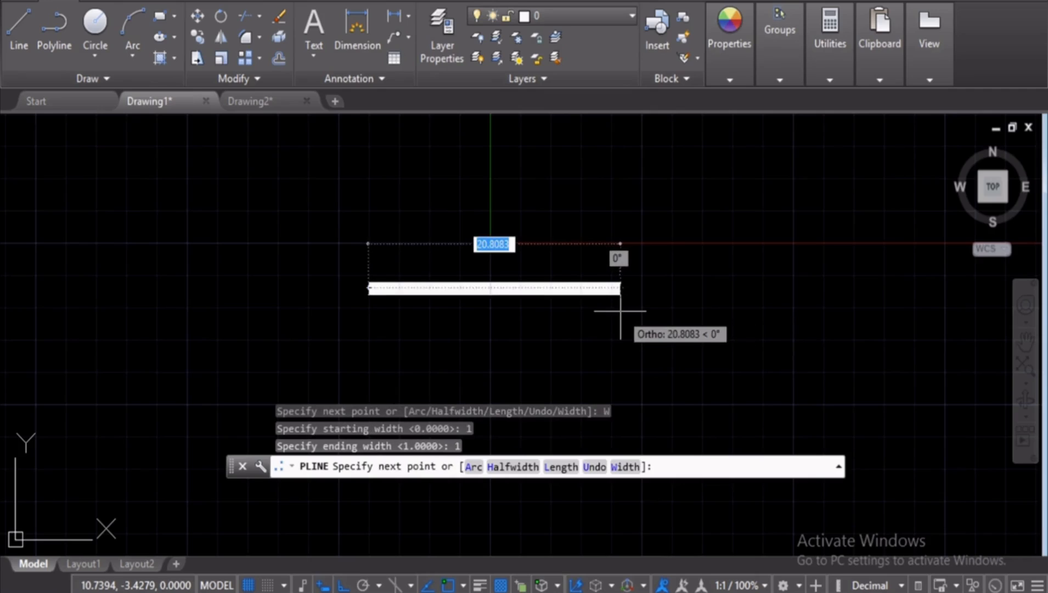
# Draw the wide polyline's segment 20 units to the right and end the polyline
pyautogui.write('20')
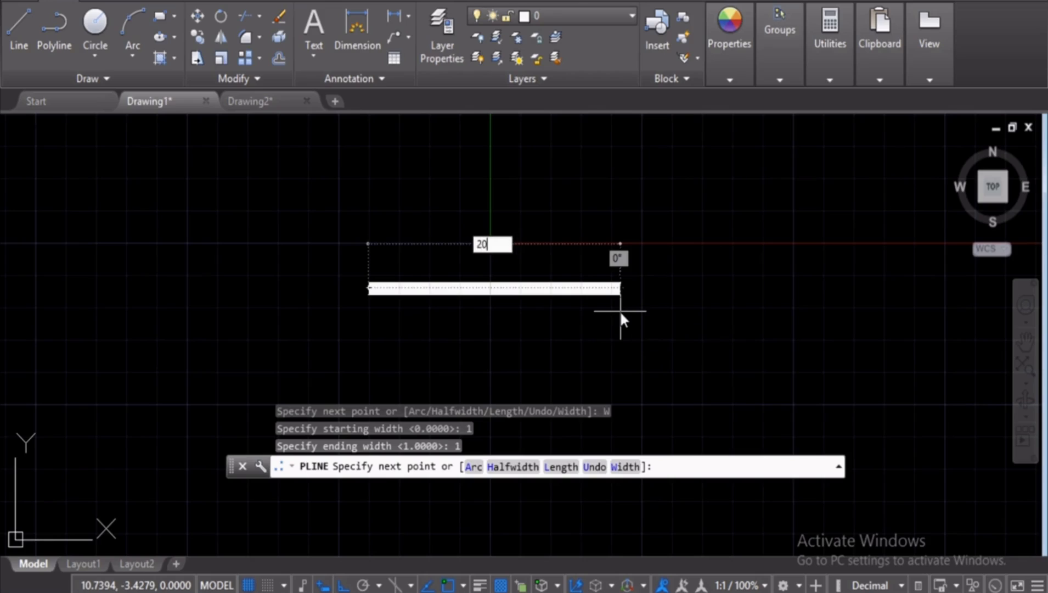
pyautogui.press('Return')
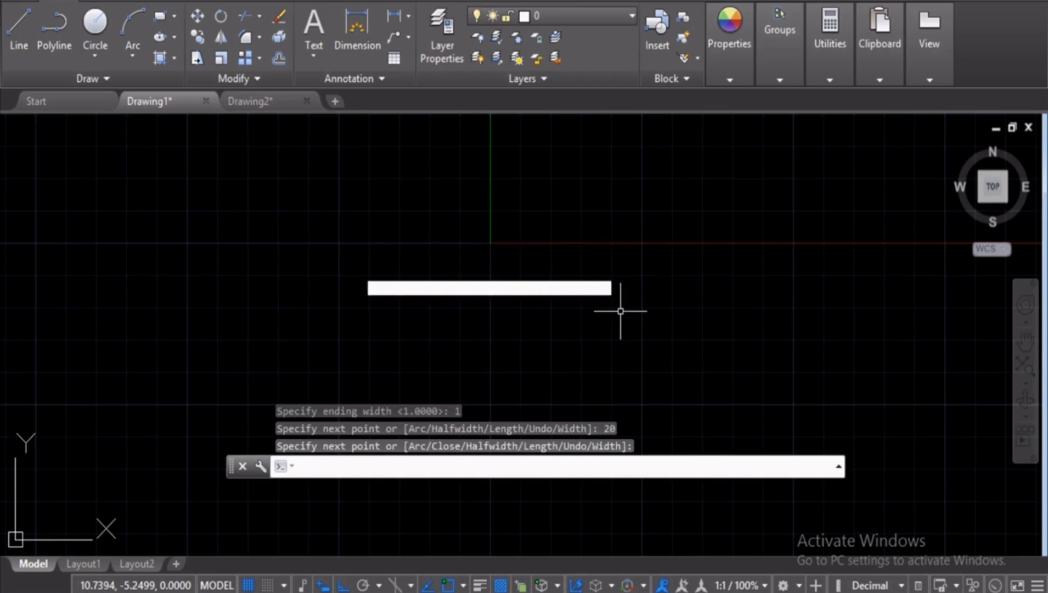
pyautogui.press('Escape')
pyautogui.press('Escape')
pyautogui.press('Escape')
# Start a second polyline directly below the wide bar, using the Width option with starting width 1 and ending width 0
pyautogui.scroll(2, 502, 294)
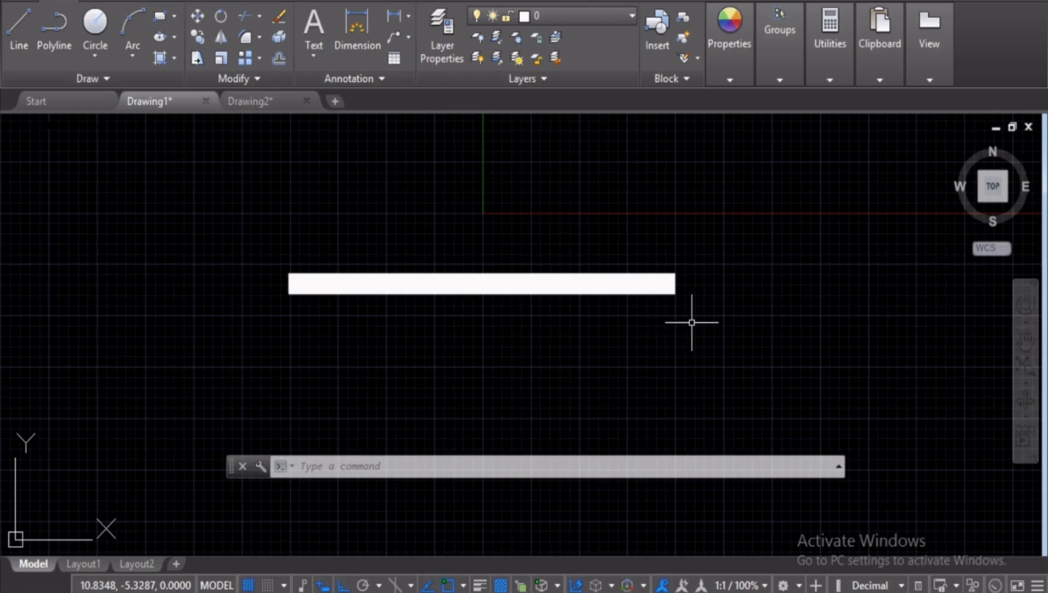
pyautogui.moveTo(559, 350); pyautogui.dragTo(593, 296, button='middle')
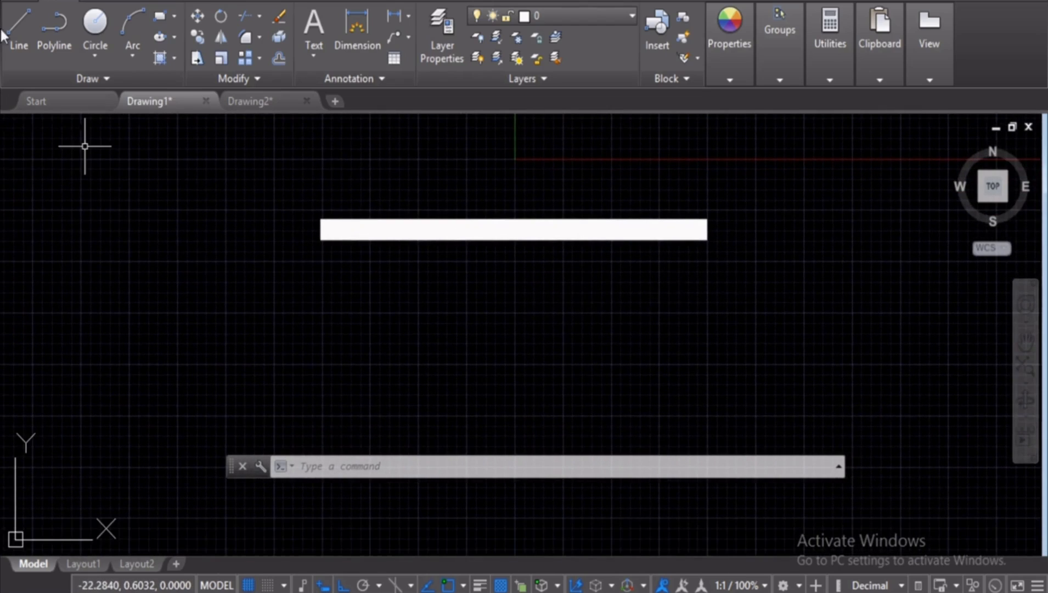
pyautogui.click(56, 35)
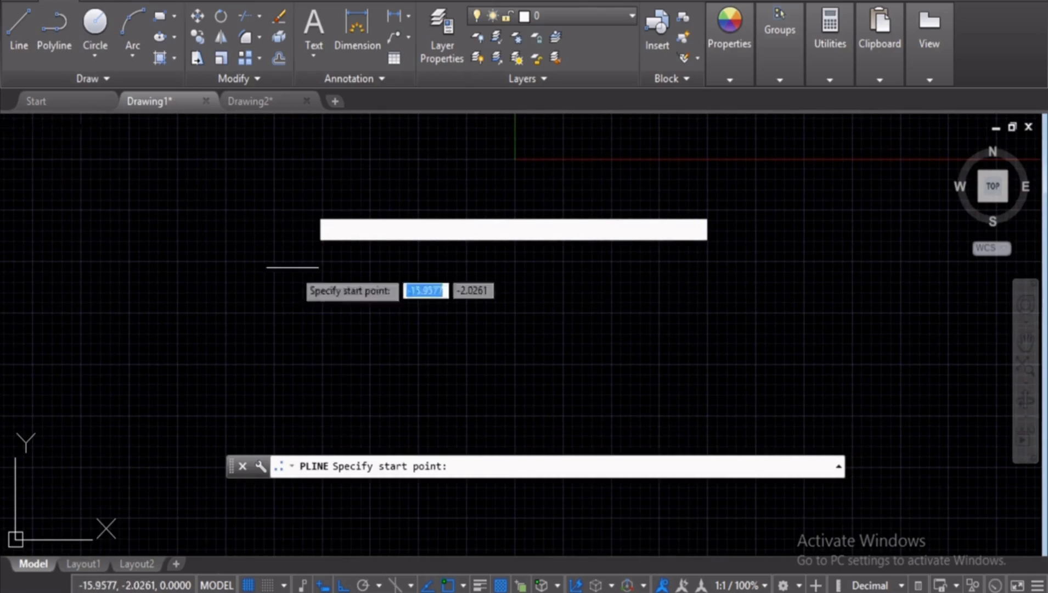
pyautogui.click(314, 327)
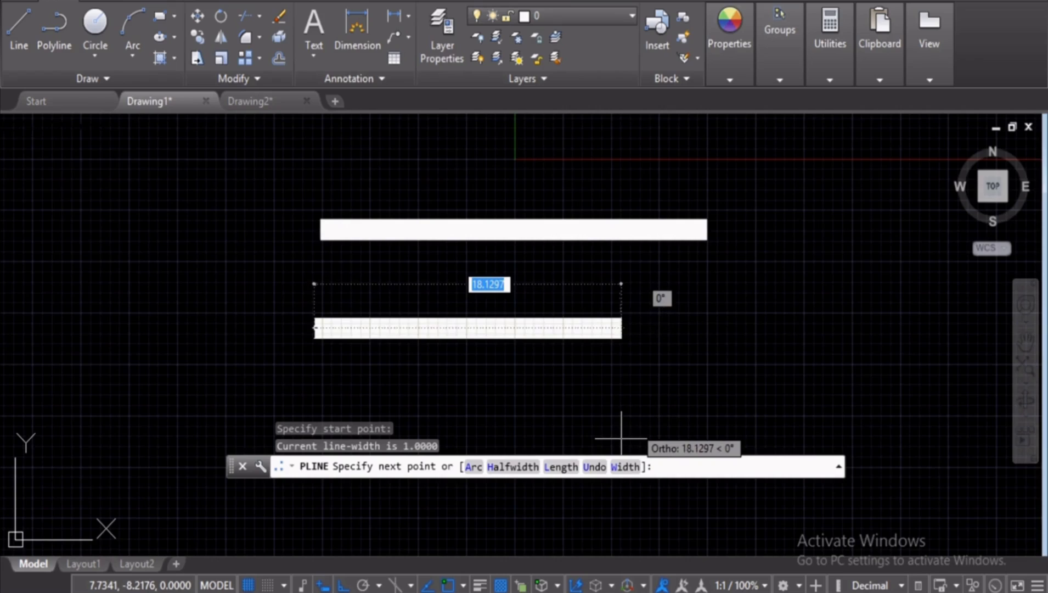
pyautogui.click(622, 467)
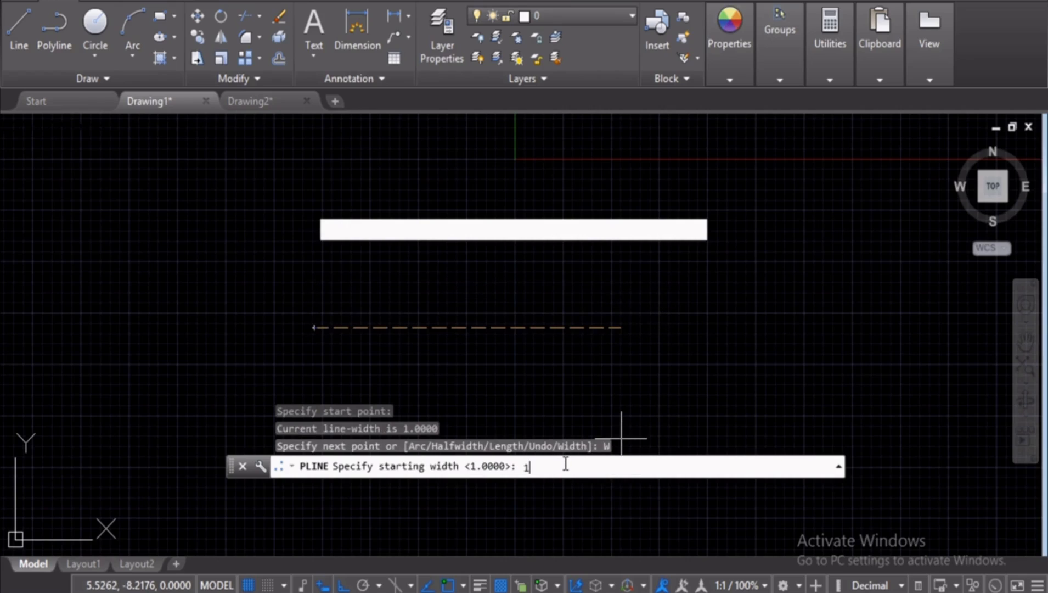
pyautogui.press('Return')
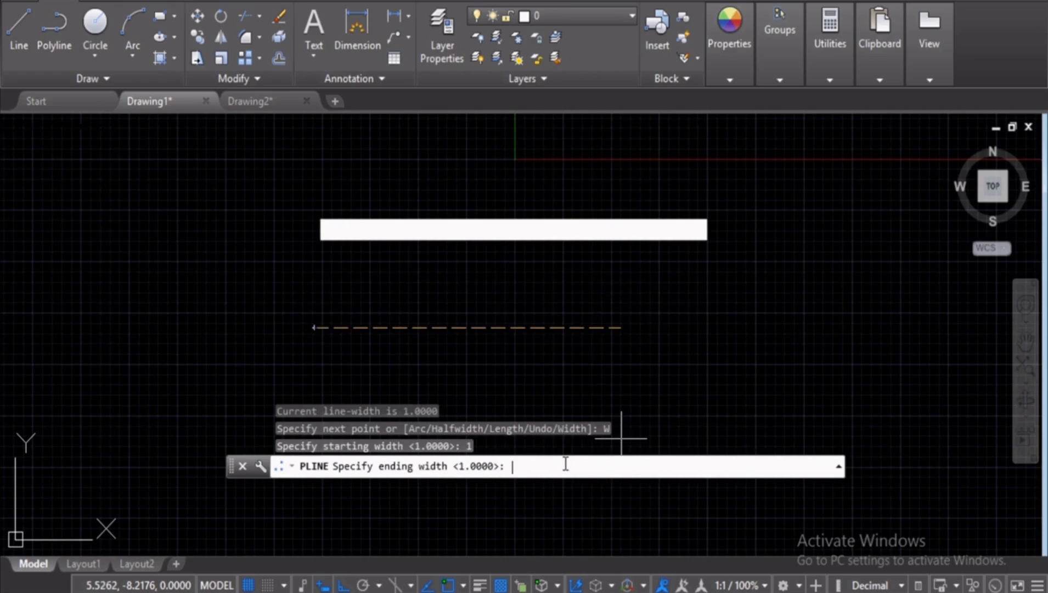
pyautogui.write('0')
pyautogui.press('Return')
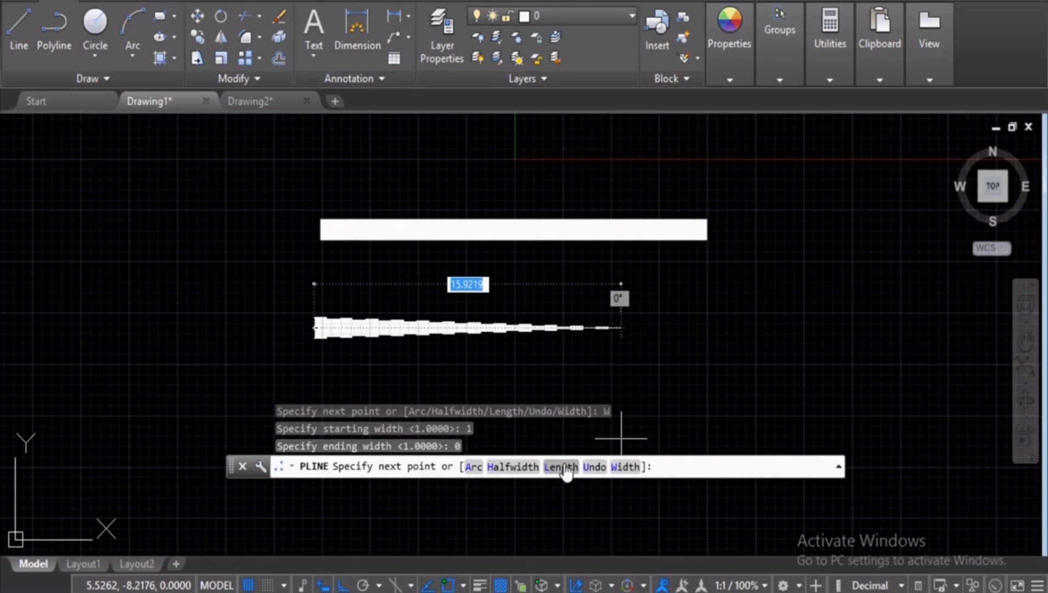
# Draw the tapered polyline segment 20 units to the right and end the polyline
pyautogui.press('Return')
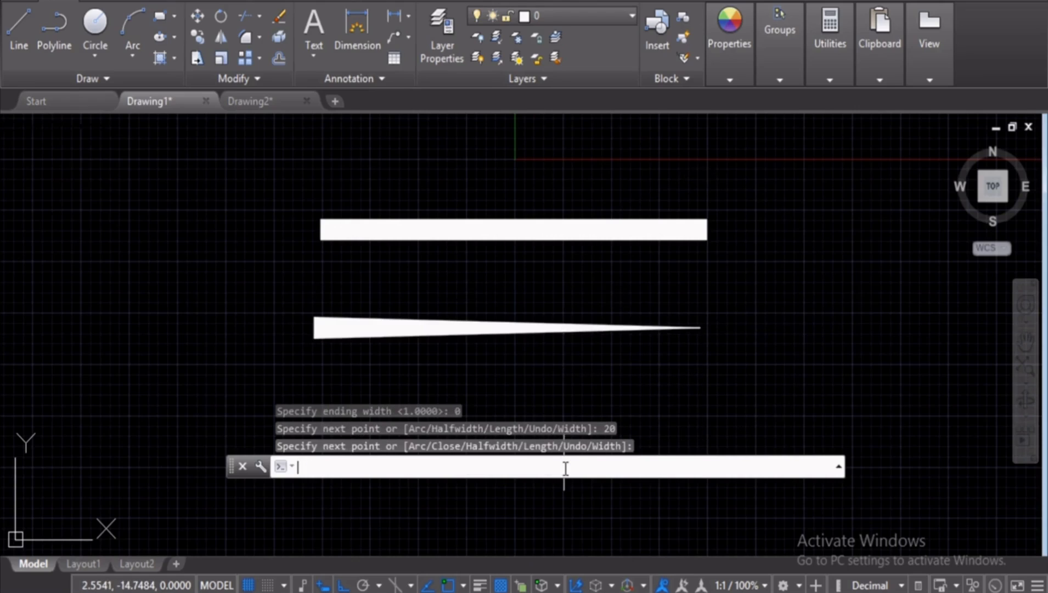
pyautogui.press('Escape')
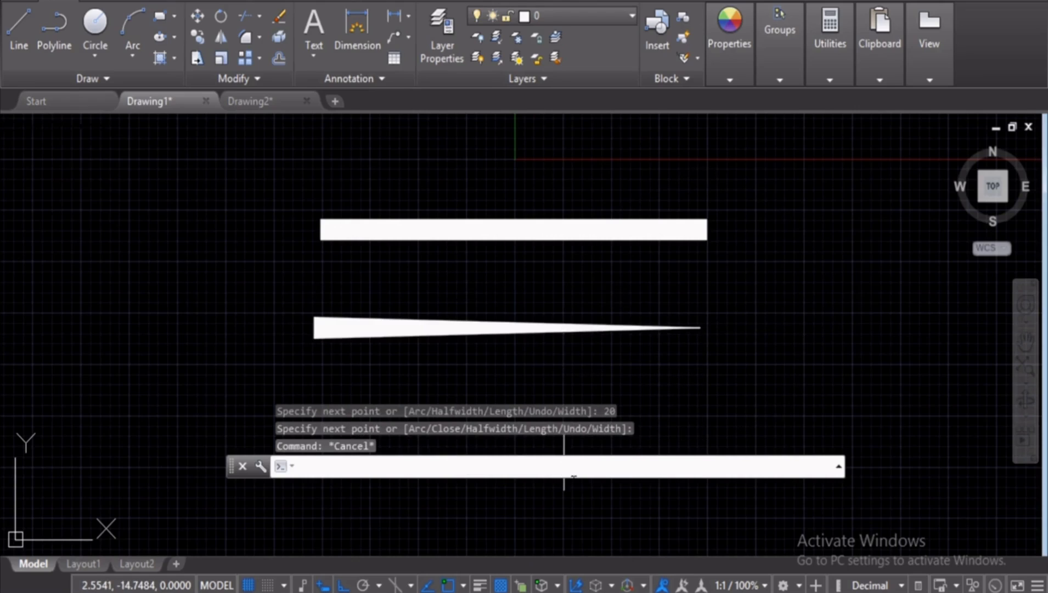
pyautogui.press('Escape')
pyautogui.press('Escape')
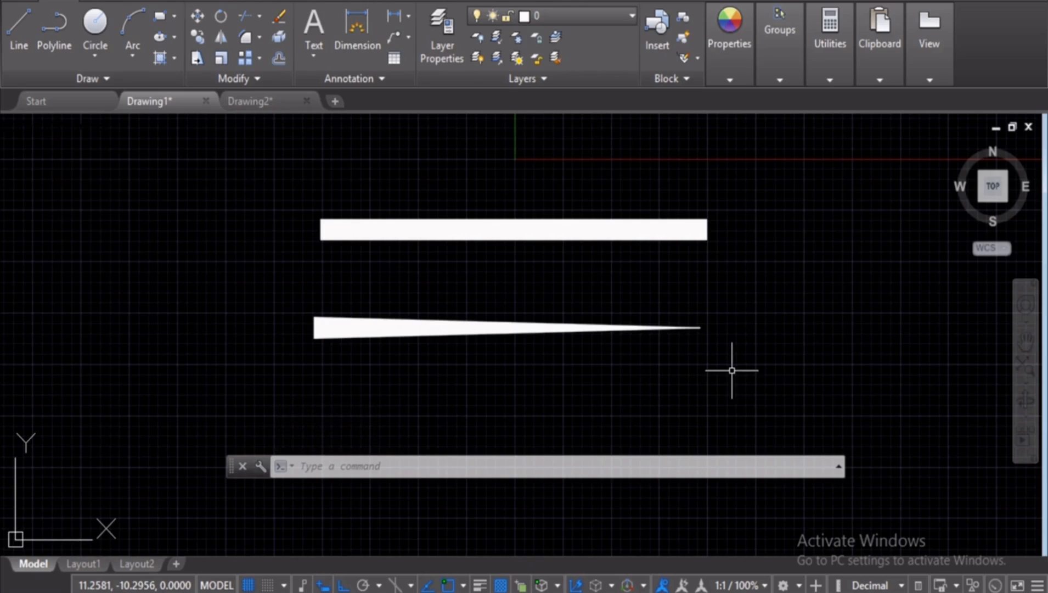
# Select the wide bar and the tapered polyline with a crossing selection and delete both
pyautogui.click(734, 210)
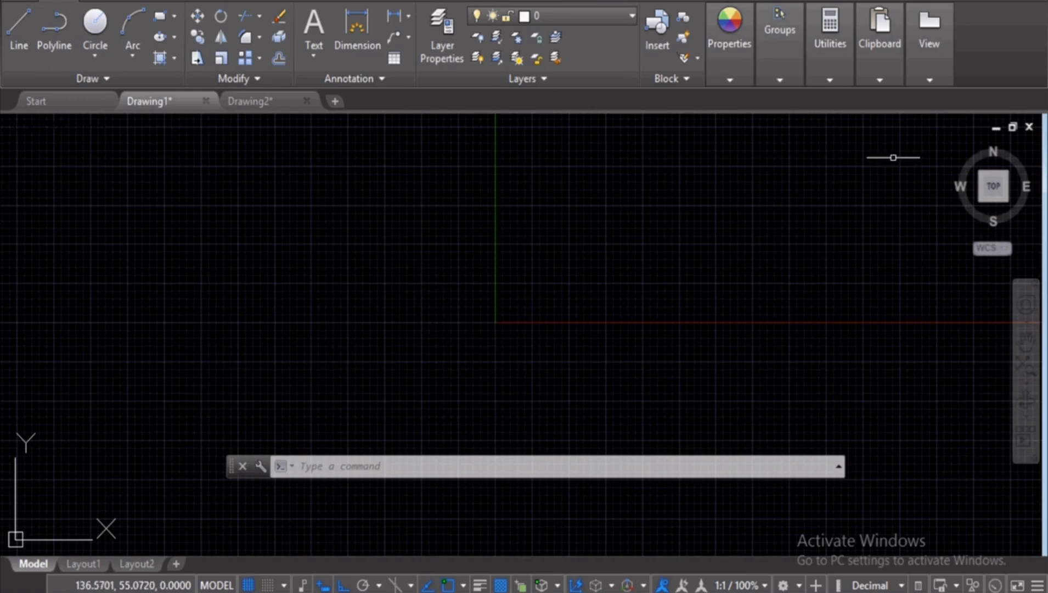
# Start a zero-width polyline above and left of the origin, with freehand Ortho segments down, right, up and right
pyautogui.click(55, 30)
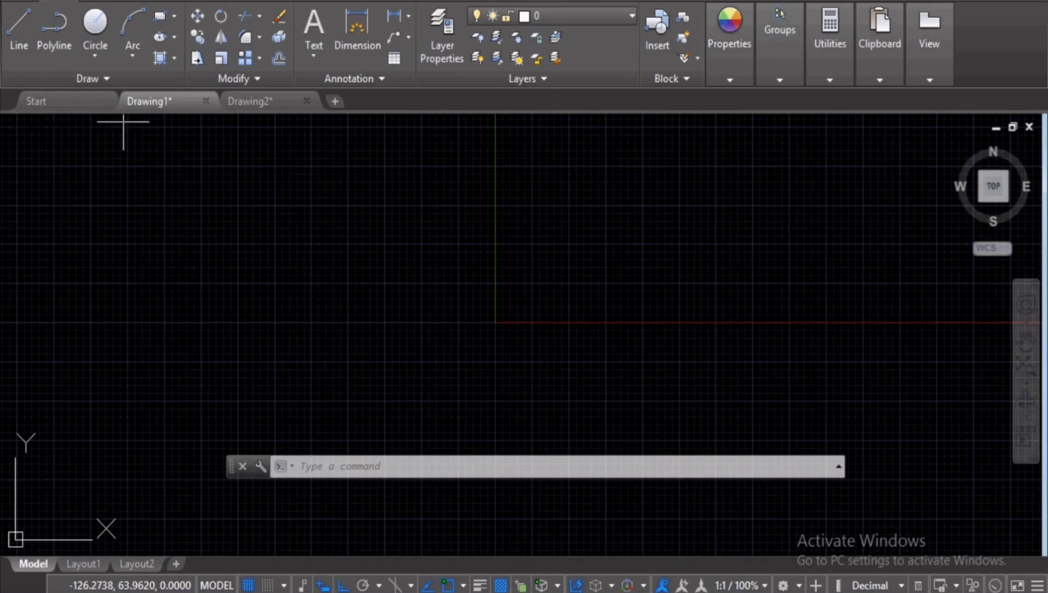
pyautogui.click(254, 239)
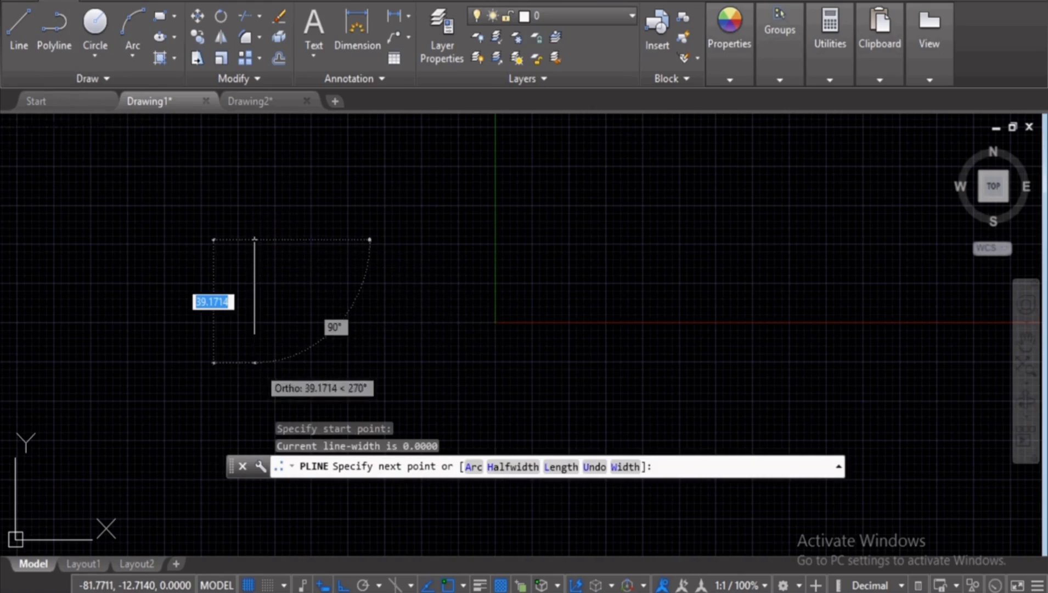
pyautogui.click(326, 365)
pyautogui.click(521, 366)
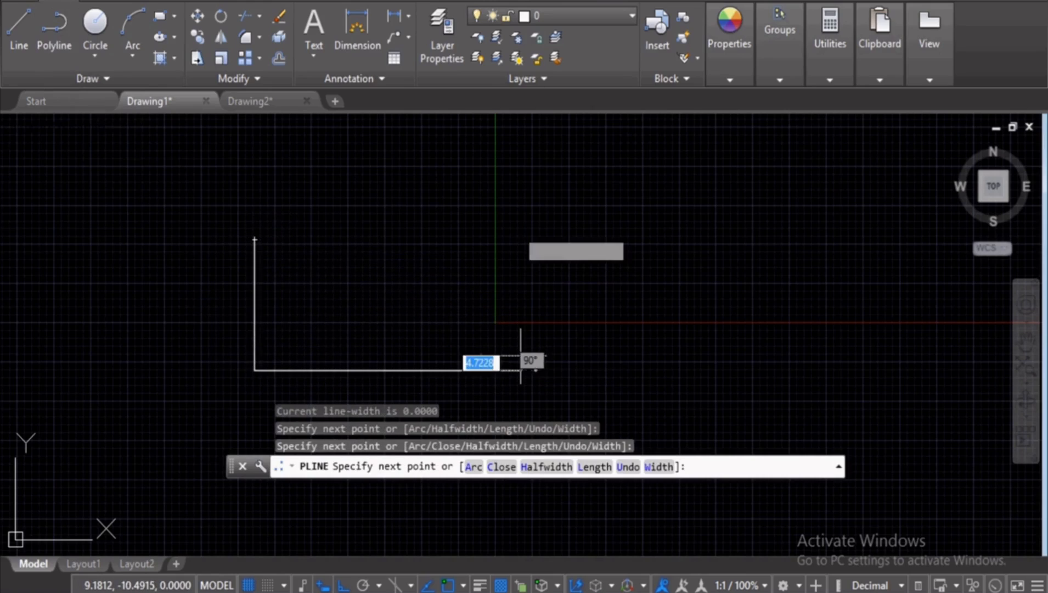
pyautogui.click(516, 218)
pyautogui.click(696, 220)
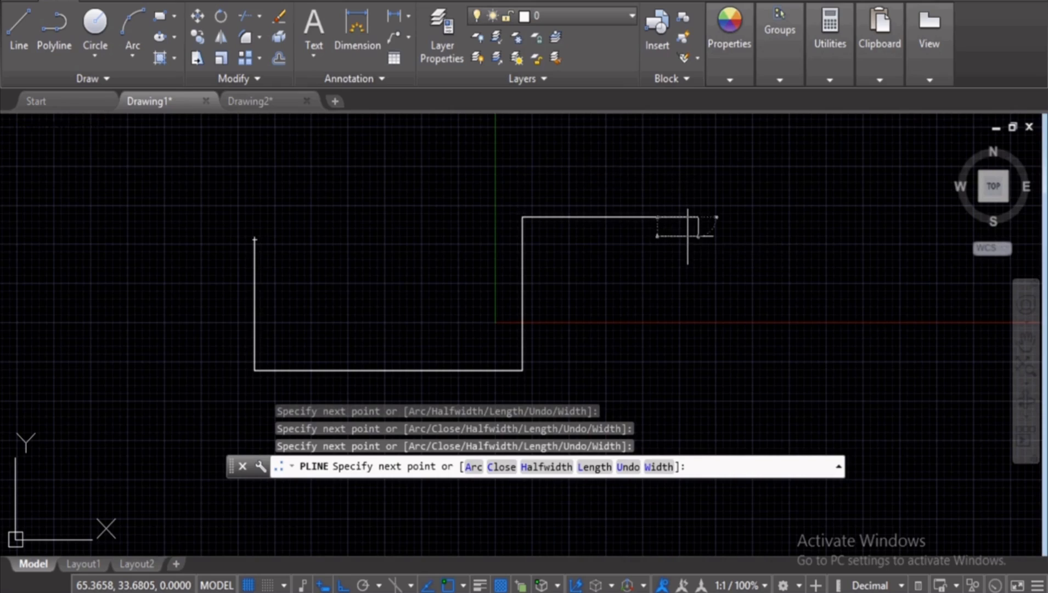
# Continue the stepped polyline with freehand segments down, right and up, and end it there as an open shape
pyautogui.click(708, 377)
pyautogui.click(830, 349)
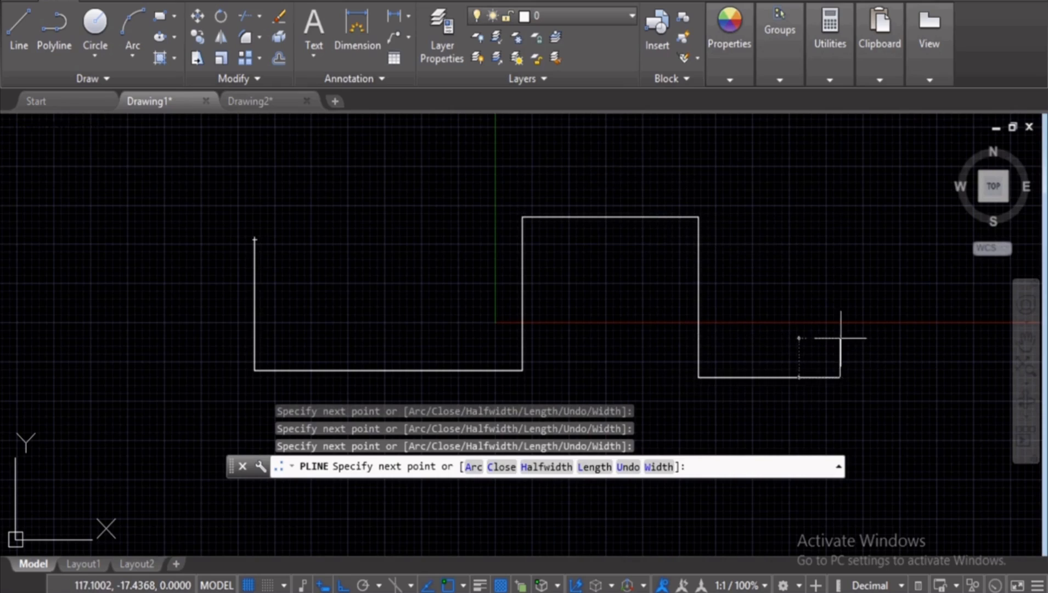
pyautogui.click(838, 146)
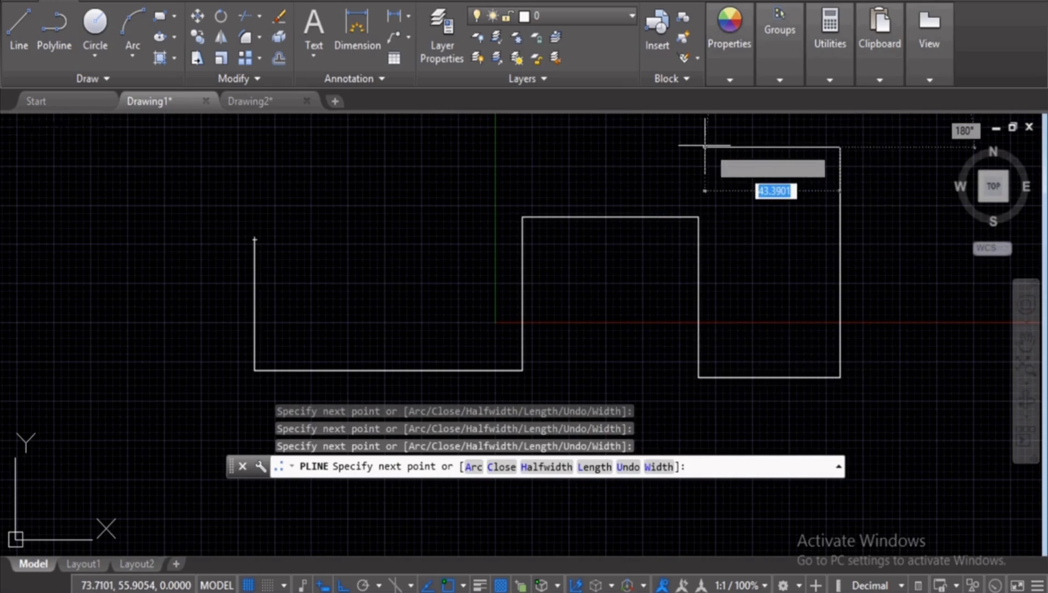
pyautogui.press('Return')
pyautogui.press('Return')
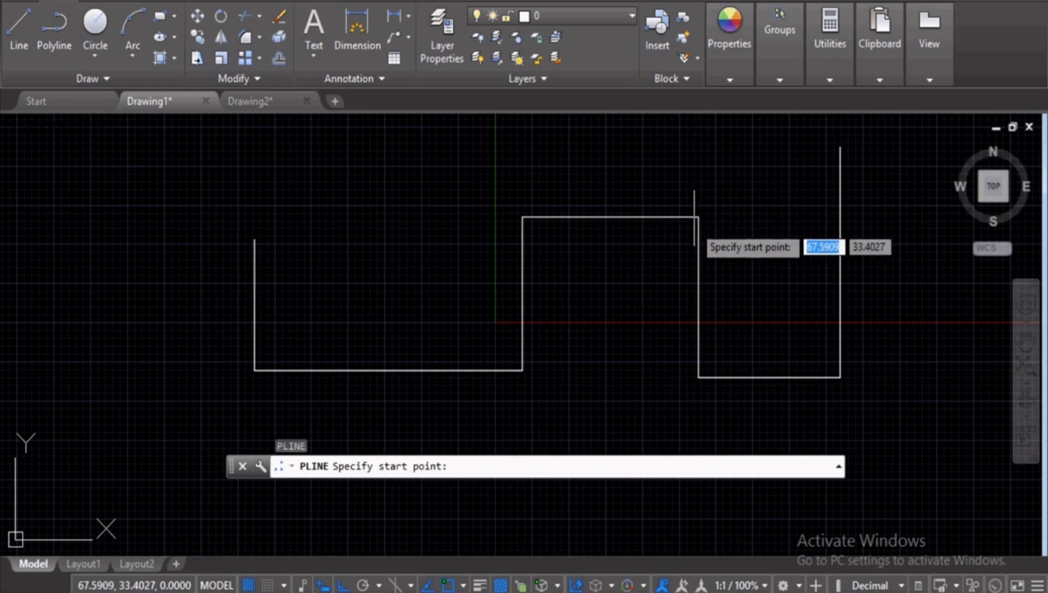
pyautogui.press('Escape')
pyautogui.press('Escape')
pyautogui.press('Escape')
pyautogui.press('Escape')
pyautogui.scroll(-6, 744, 276)
pyautogui.scroll(4, 743, 269)
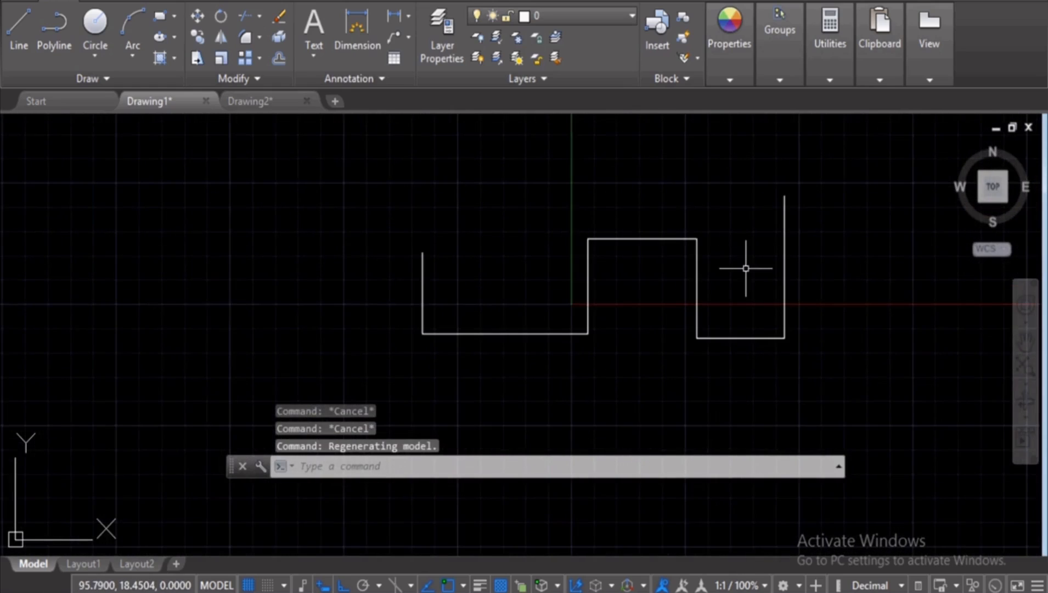
pyautogui.moveTo(743, 268); pyautogui.dragTo(649, 280, button='middle')
pyautogui.press('Escape')
pyautogui.press('Escape')
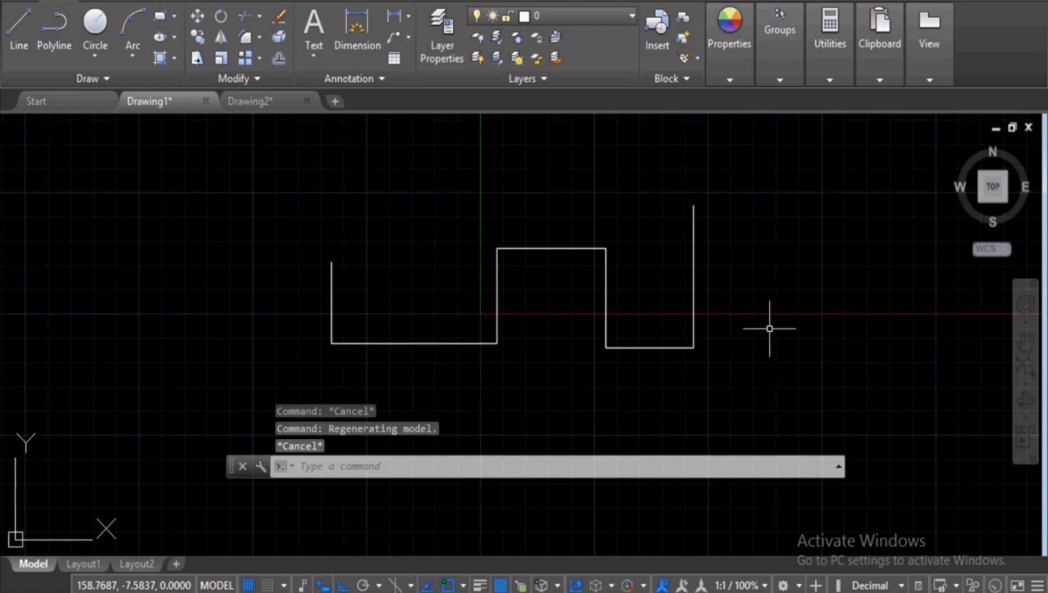
pyautogui.press('Escape')
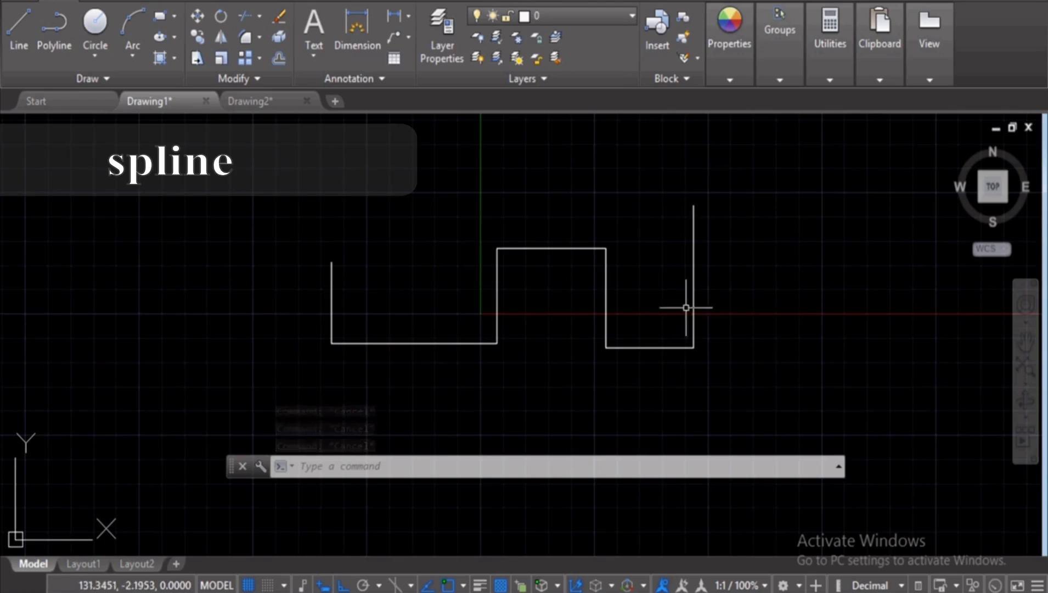
# Edit the stepped polyline with the Spline option to turn it into a smooth curve, and finish the edit
pyautogui.click(557, 248)
pyautogui.rightClick(557, 250)
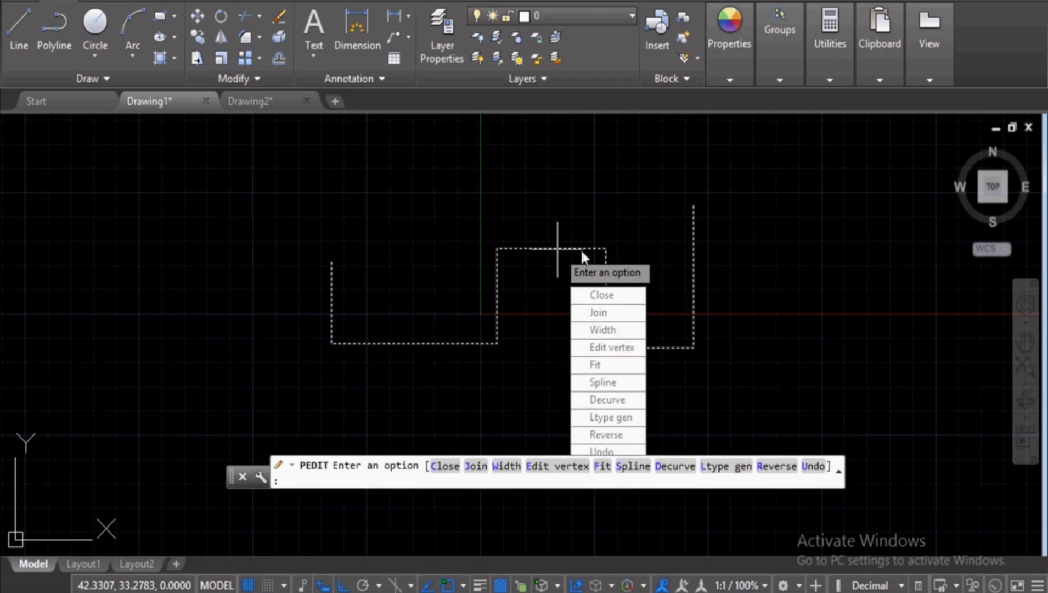
pyautogui.click(620, 380)
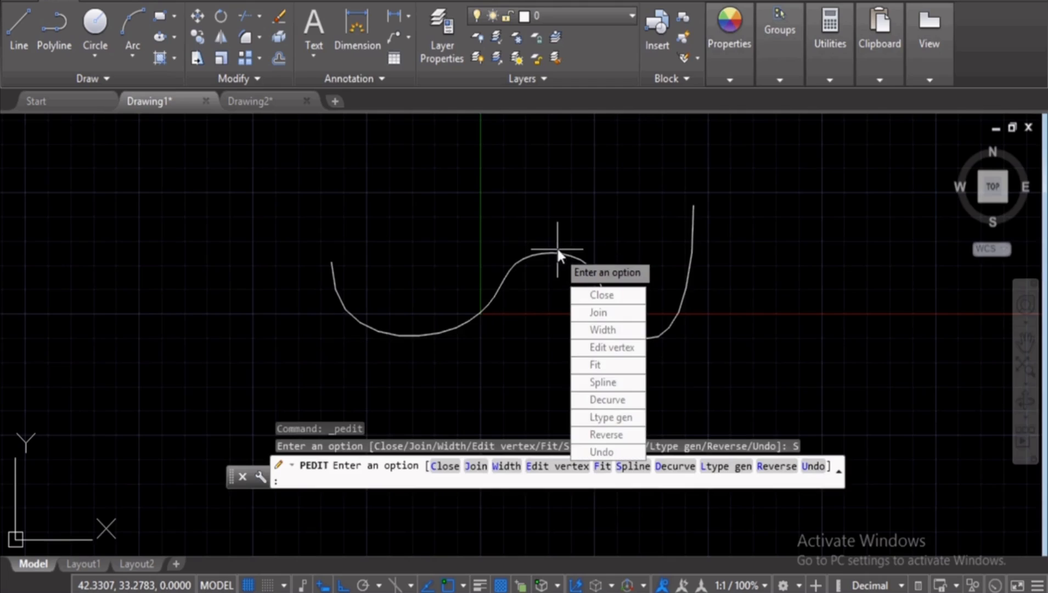
pyautogui.press('Escape')
pyautogui.press('Escape')
pyautogui.press('Escape')
pyautogui.press('Escape')
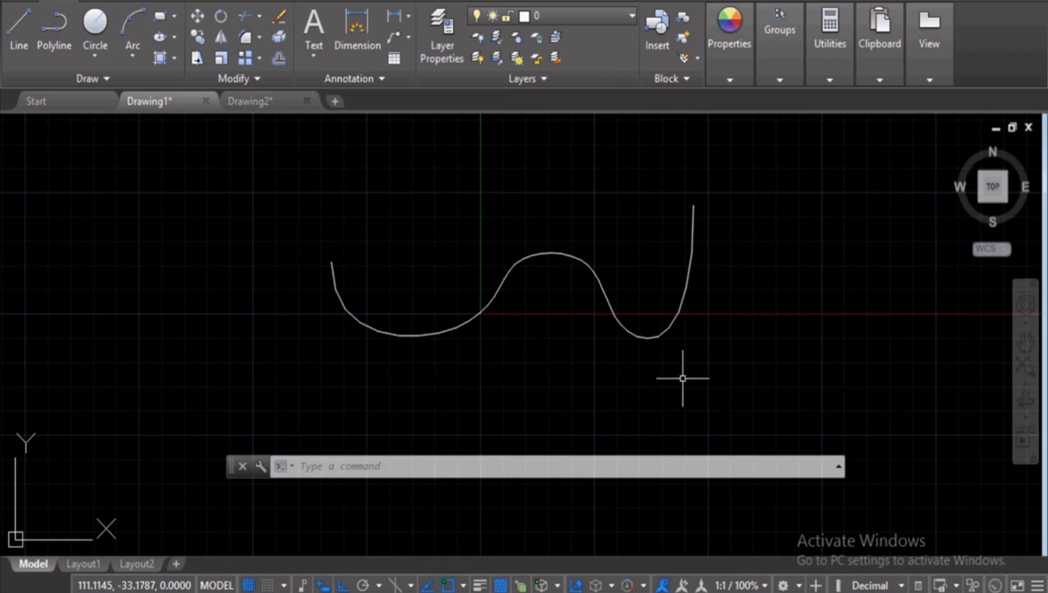
# Edit the curved polyline with the Decurve option to straighten its segments, and finish the edit
pyautogui.click(553, 252)
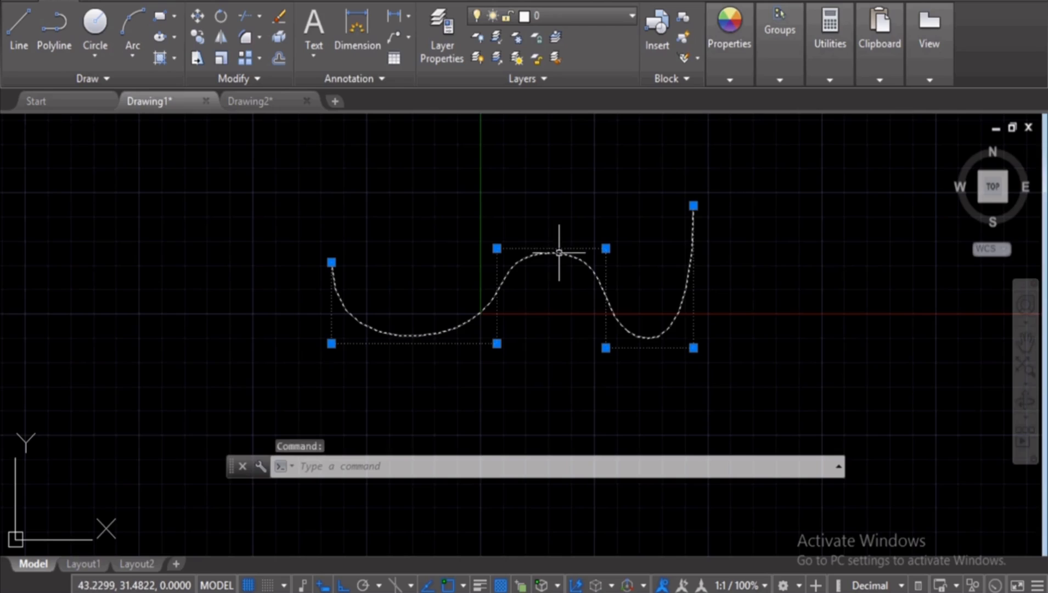
pyautogui.doubleClick(551, 253)
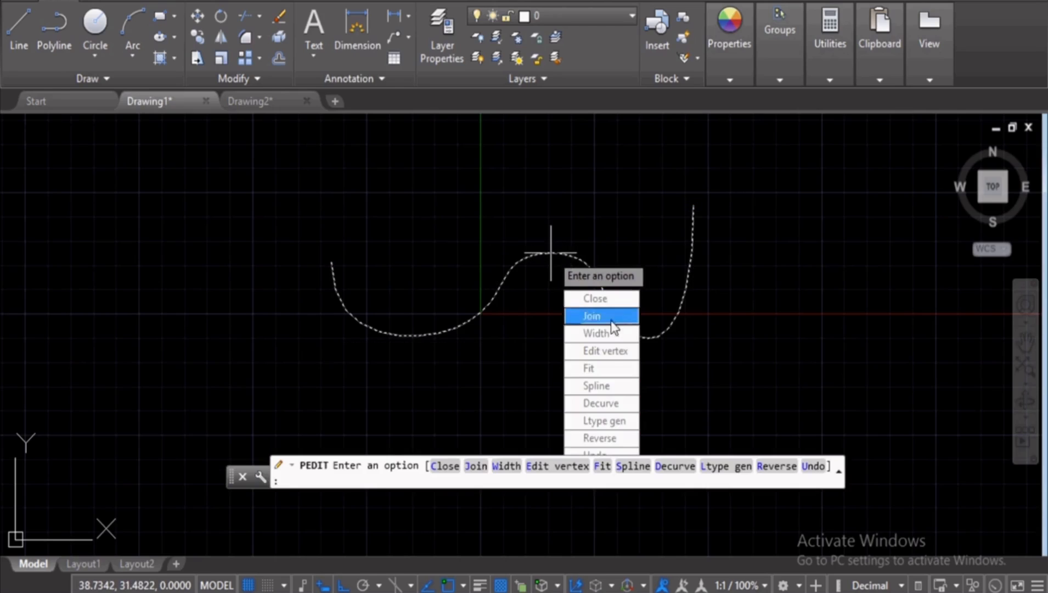
pyautogui.click(626, 404)
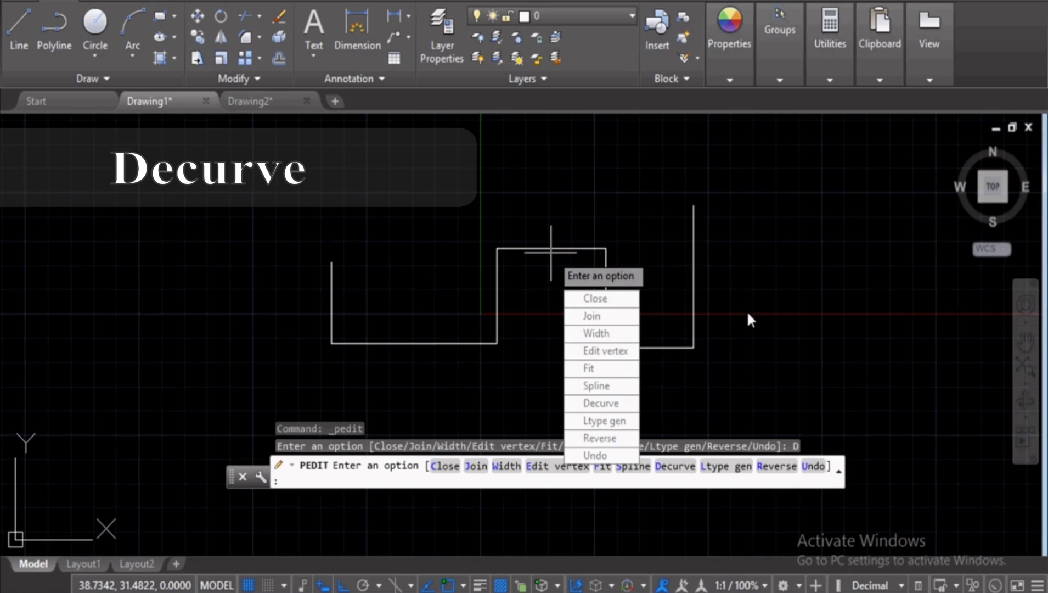
pyautogui.press('Escape')
pyautogui.press('Escape')
pyautogui.press('Escape')
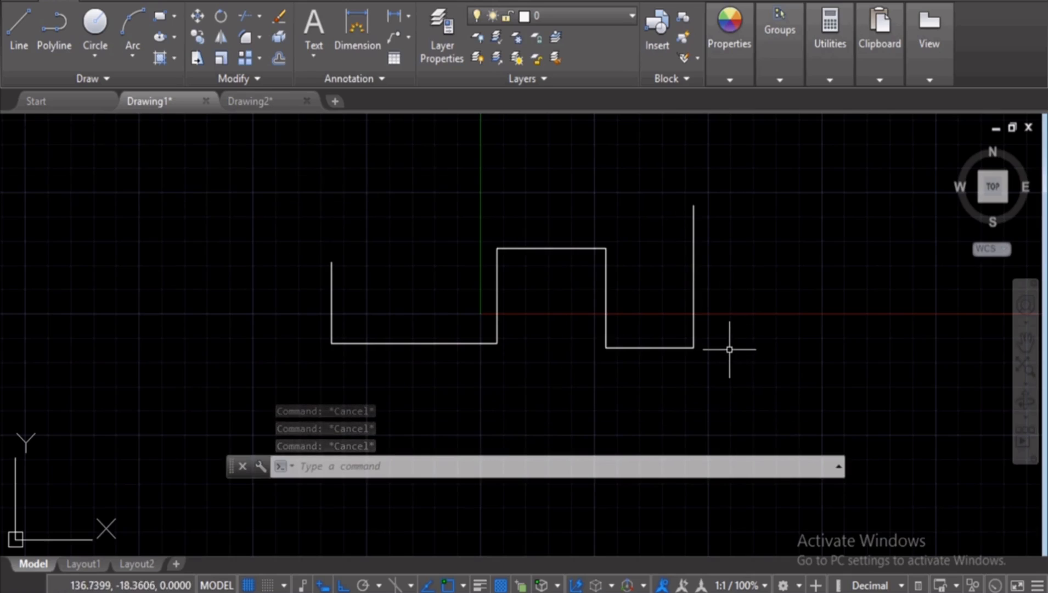
pyautogui.doubleClick(556, 248)
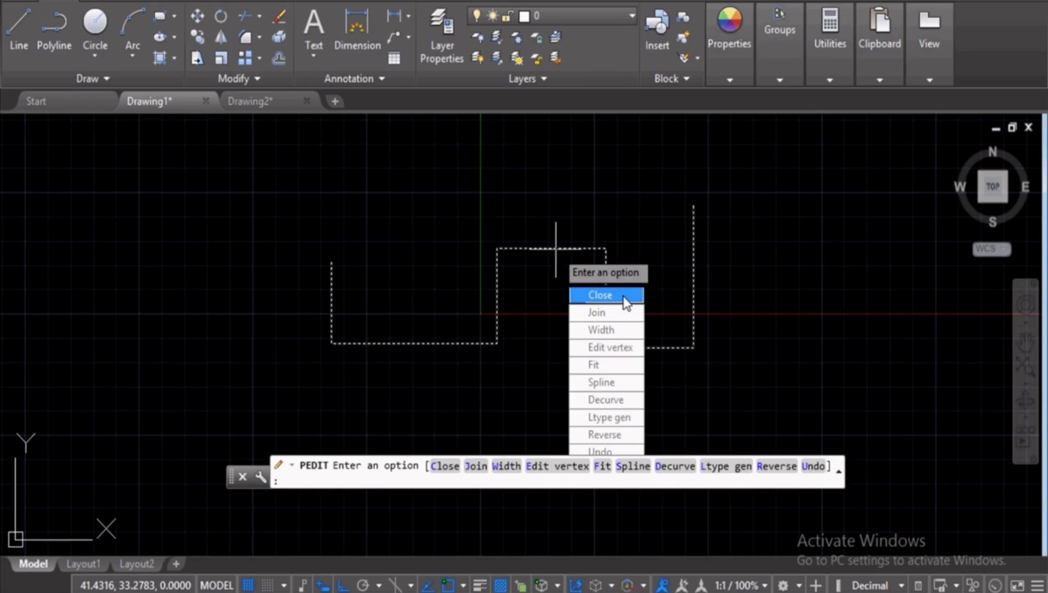
pyautogui.press('Escape')
pyautogui.press('Escape')
pyautogui.press('Escape')
pyautogui.press('Escape')
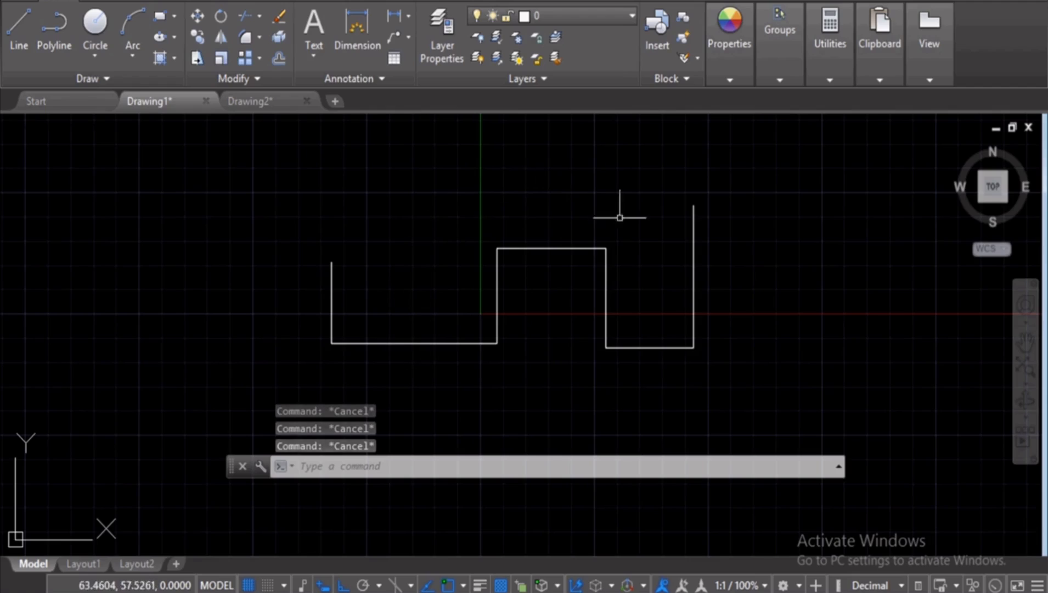
# Edit the stepped polyline with the Close option to join its two open ends, and finish the edit
pyautogui.doubleClick(569, 248)
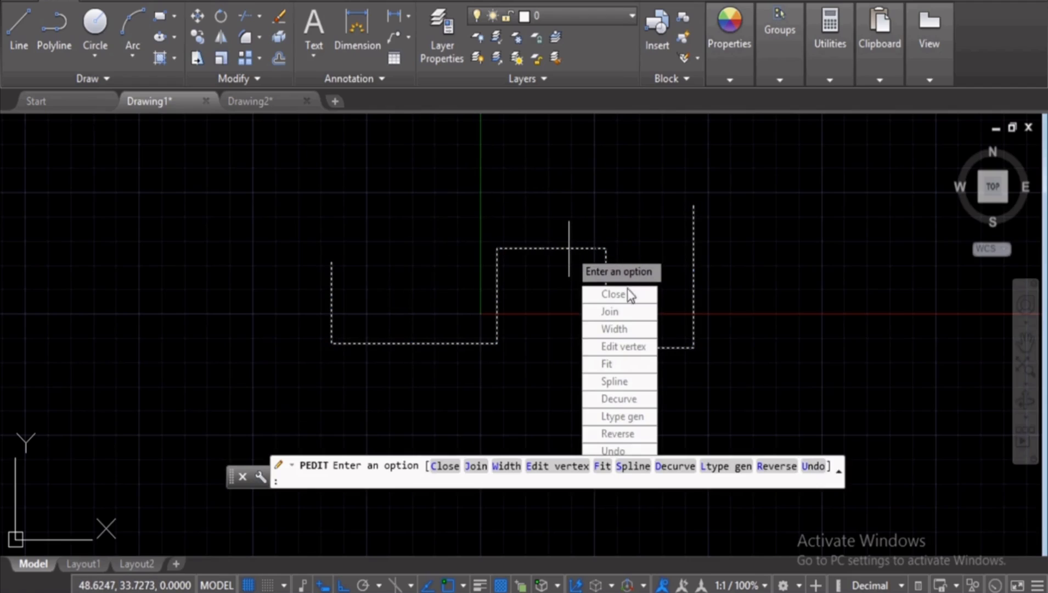
pyautogui.click(615, 294)
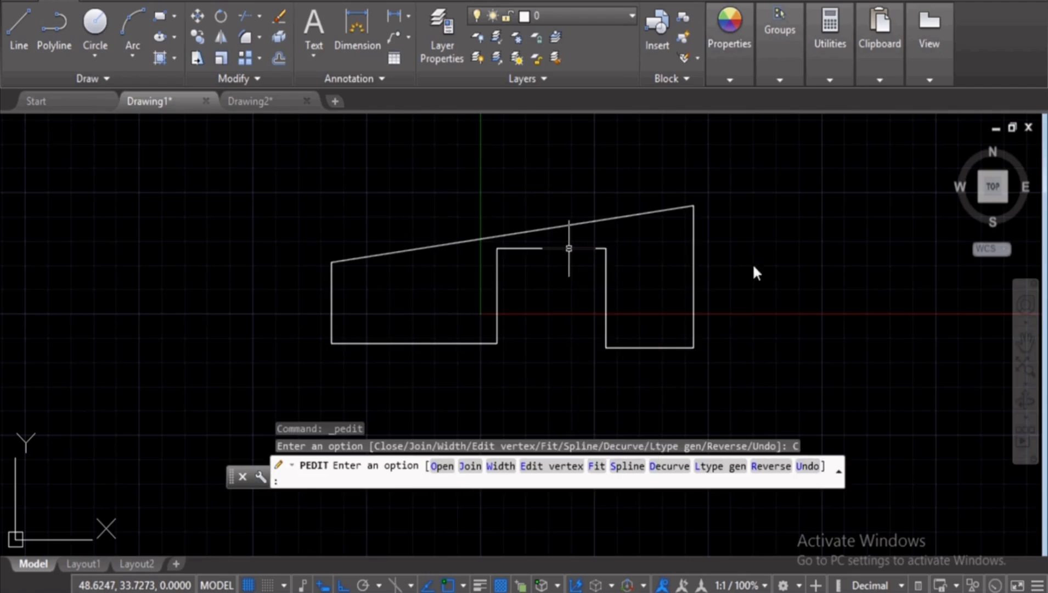
pyautogui.press('Escape')
pyautogui.press('Escape')
pyautogui.press('Escape')
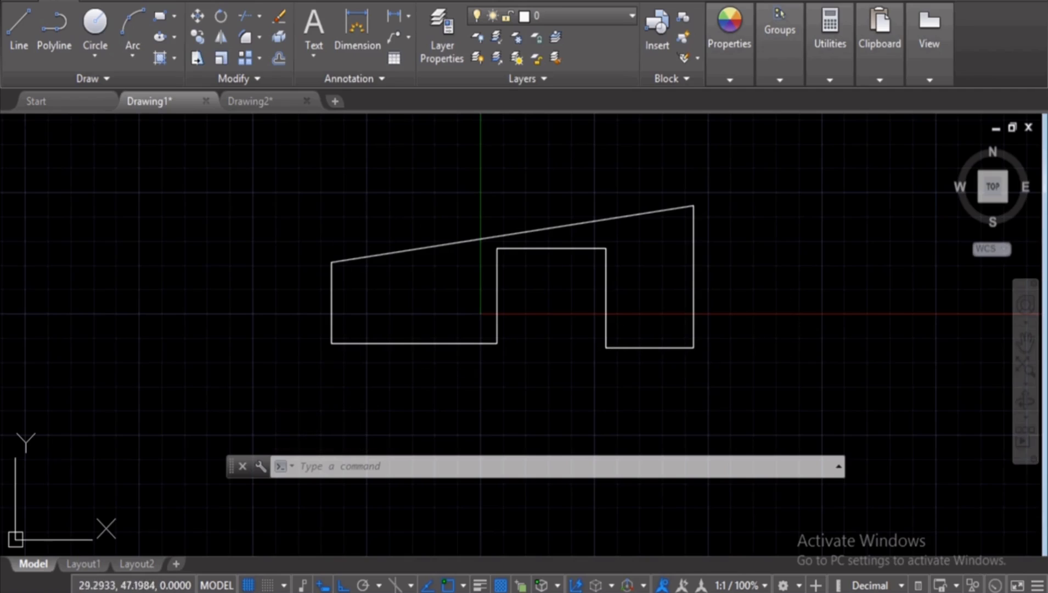
pyautogui.click(497, 299)
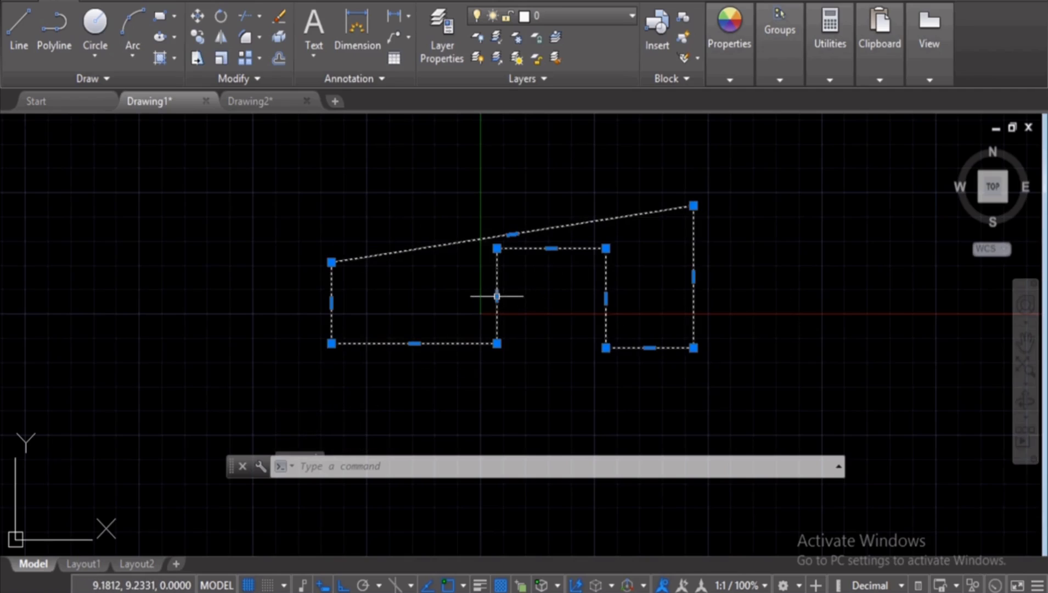
pyautogui.moveTo(497, 296)
pyautogui.doubleClick(693, 281)
pyautogui.press('Escape')
pyautogui.press('Escape')
pyautogui.press('Escape')
pyautogui.press('Escape')
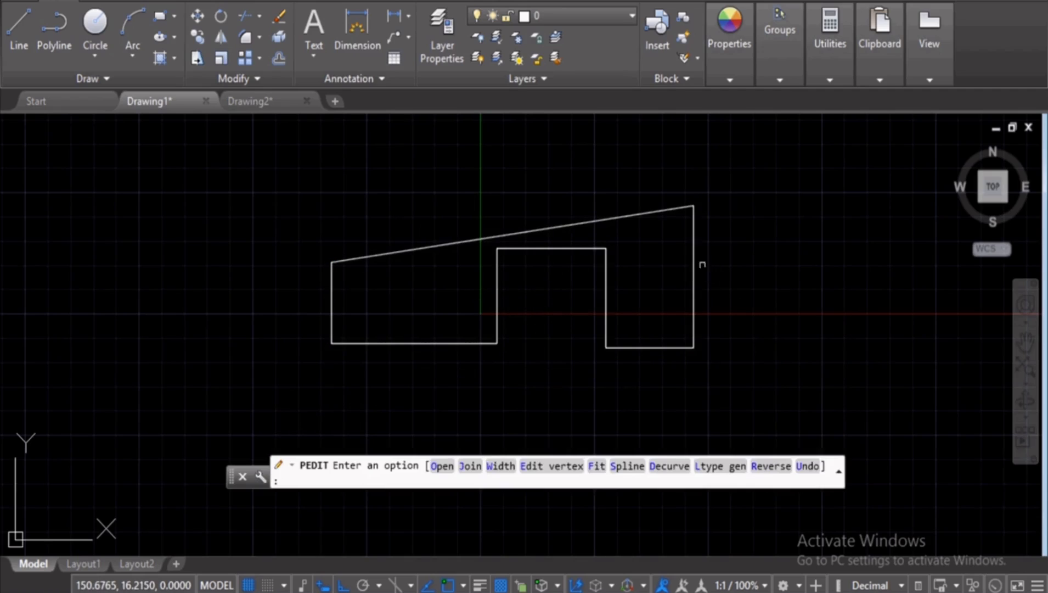
# Edit the closed stepped polyline with the Open option to remove its sloping closing segment, and finish the edit
pyautogui.doubleClick(545, 248)
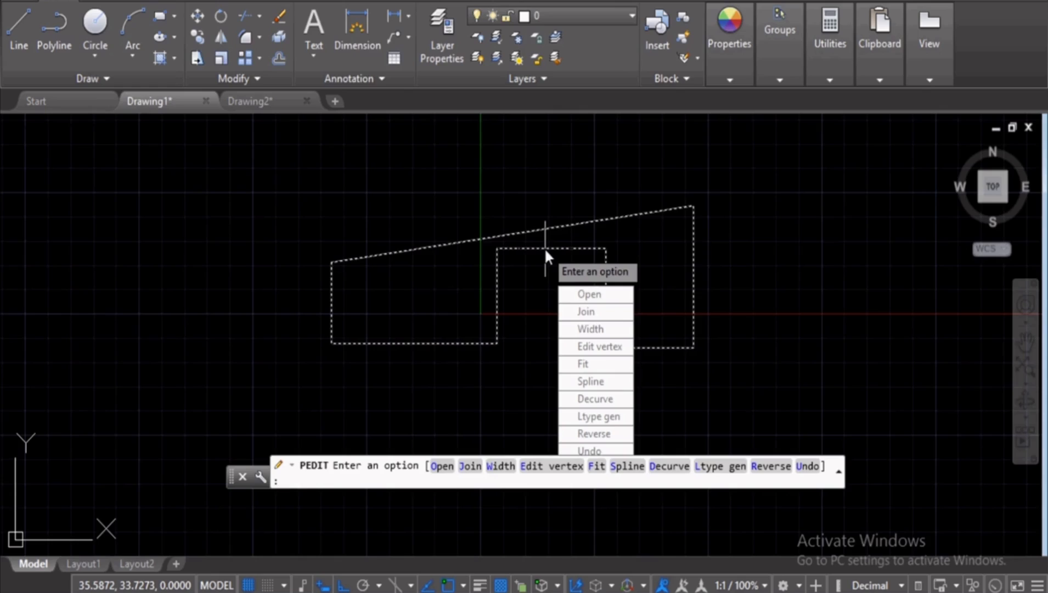
pyautogui.click(604, 293)
pyautogui.press('Escape')
pyautogui.press('Escape')
pyautogui.press('Escape')
pyautogui.press('Escape')
pyautogui.press('Escape')
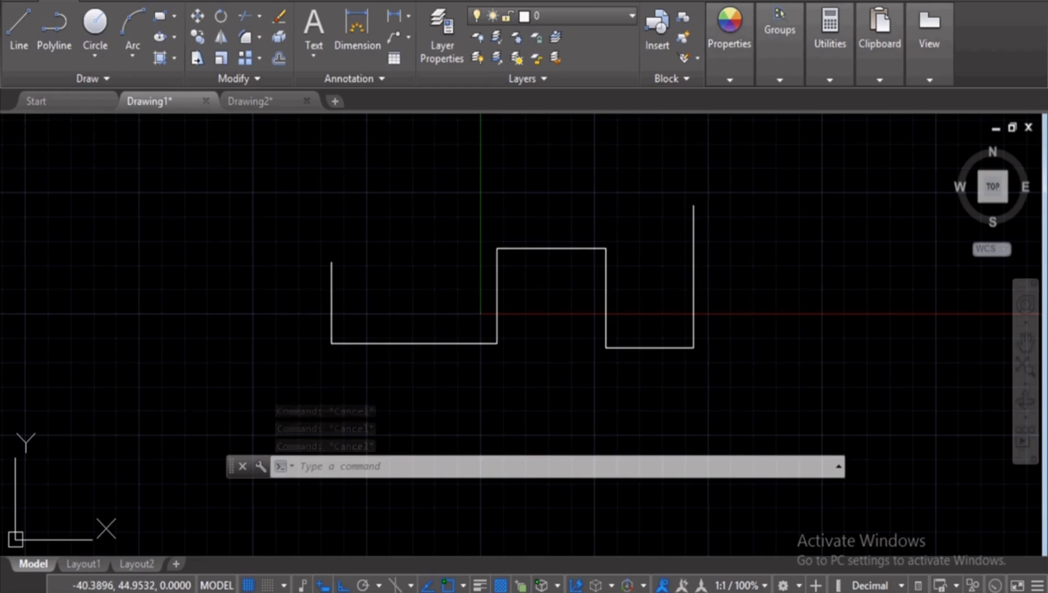
# Edit the open stepped polyline with the Width option, set all segments to a width of 2, and finish the edit
pyautogui.doubleClick(571, 248)
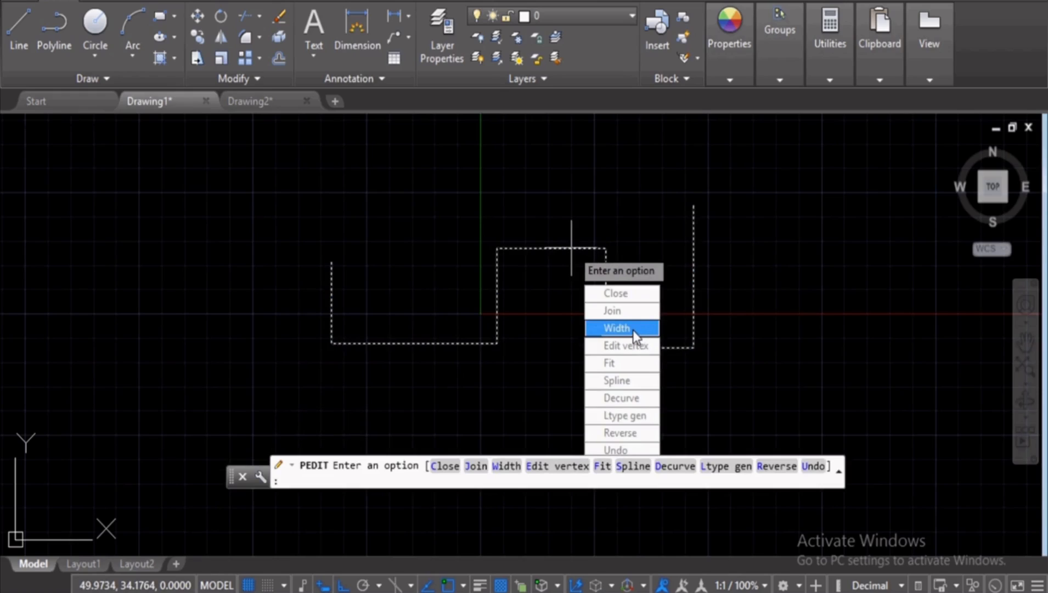
pyautogui.click(632, 328)
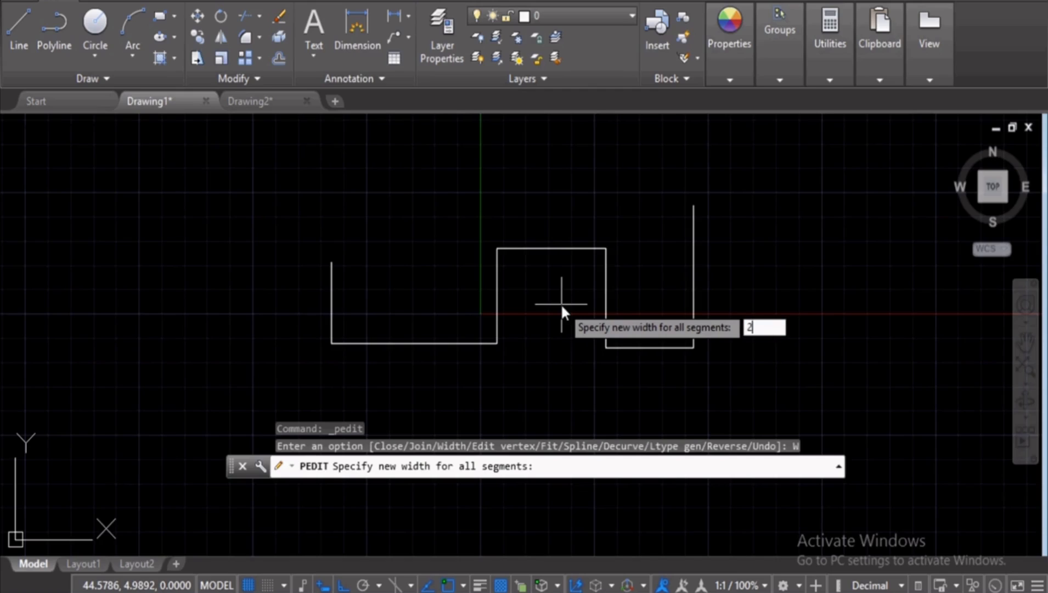
pyautogui.press('Return')
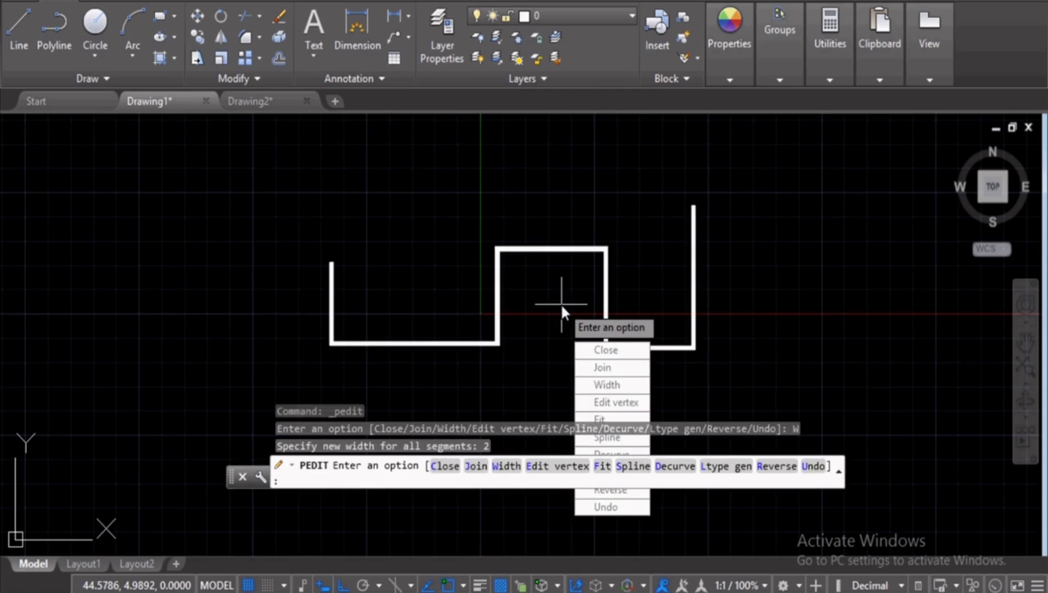
pyautogui.press('Escape')
pyautogui.press('Escape')
pyautogui.press('Escape')
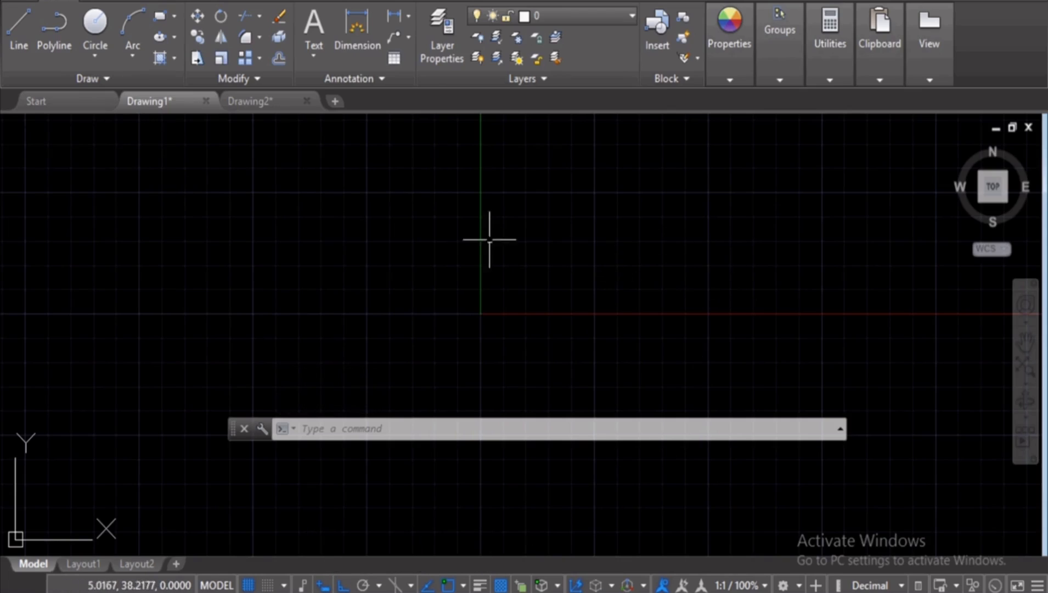
# Draw a horizontal line above the X axis, switching dynamic input off before placing its endpoint, end the command and switch dynamic input back on
pyautogui.click(20, 32)
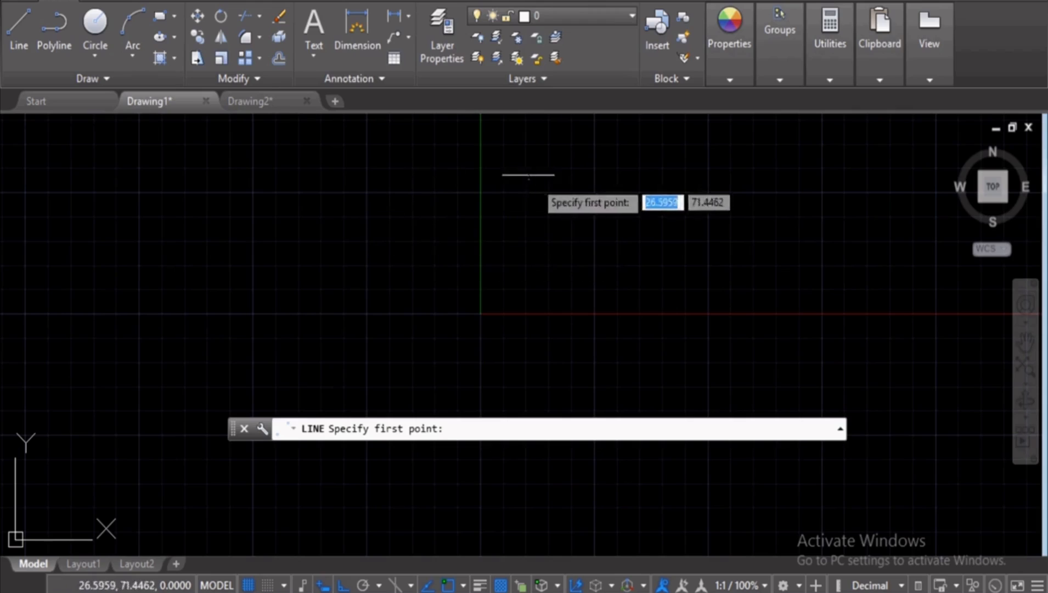
pyautogui.click(388, 235)
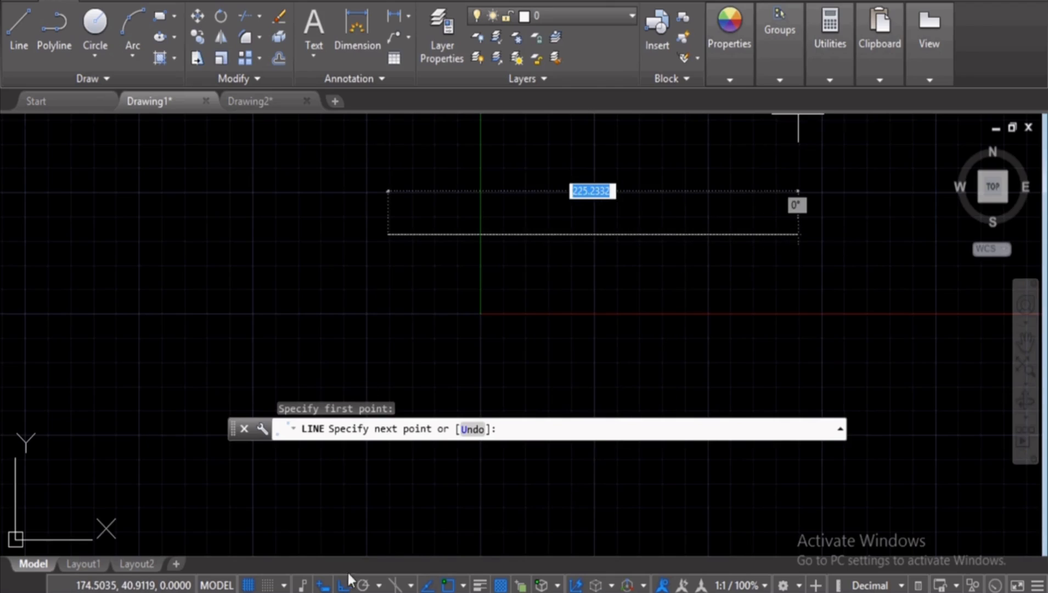
pyautogui.click(324, 586)
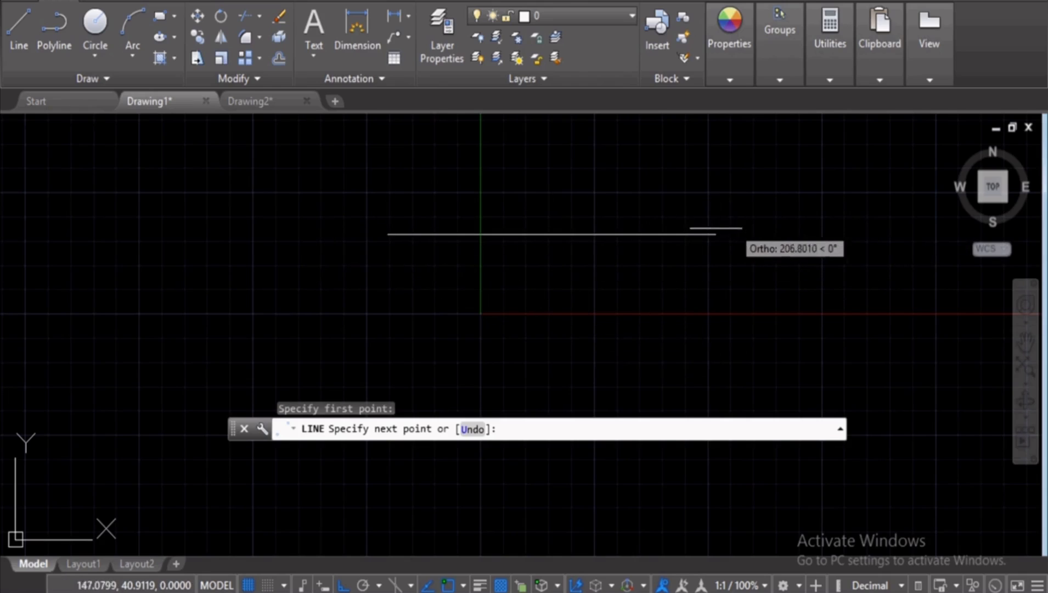
pyautogui.click(737, 234)
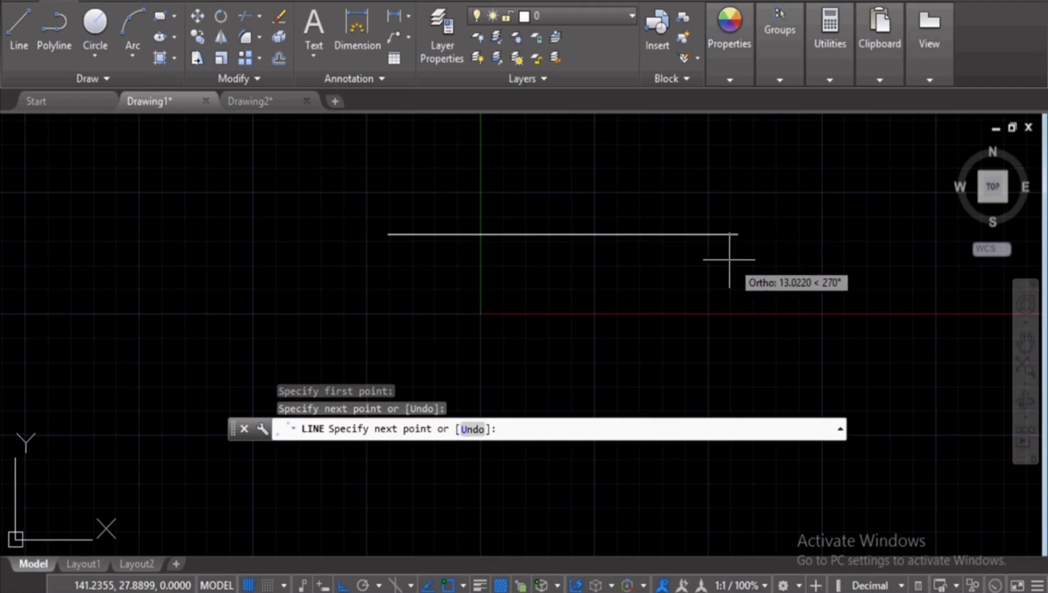
pyautogui.press('Escape')
pyautogui.press('Escape')
pyautogui.press('Escape')
pyautogui.press('Escape')
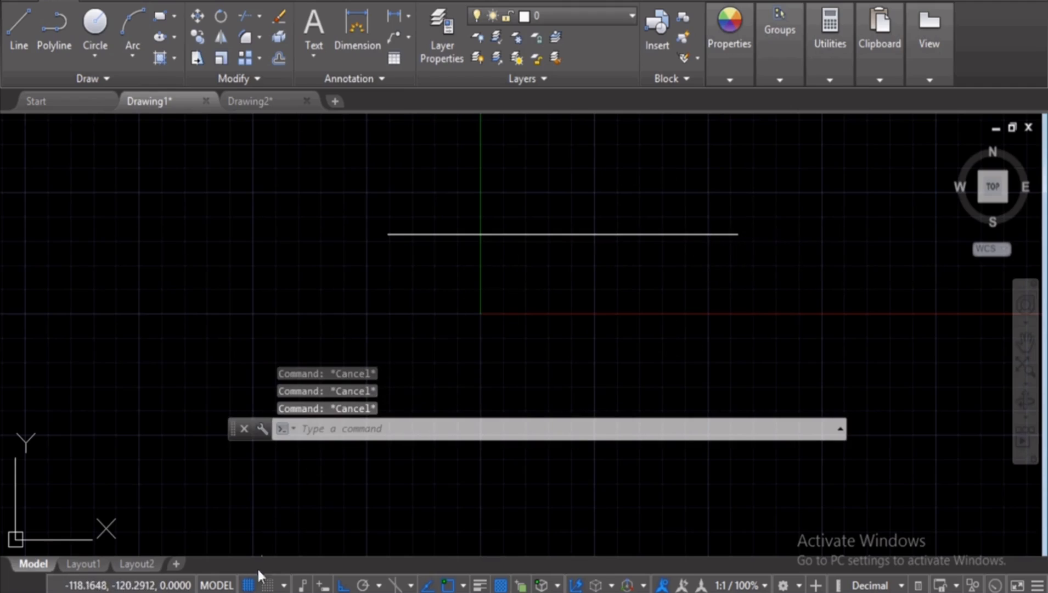
pyautogui.click(318, 586)
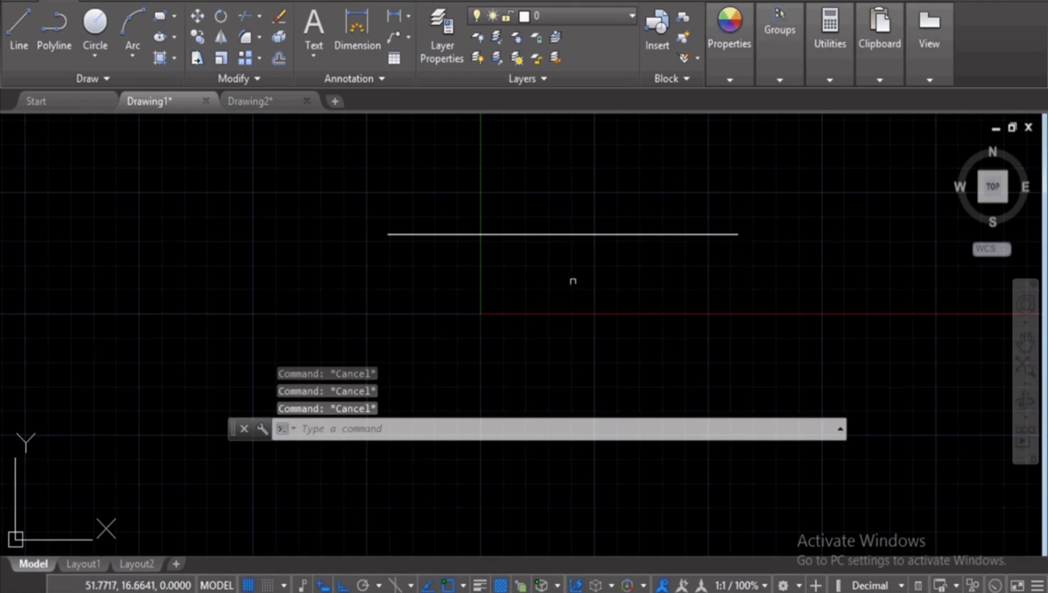